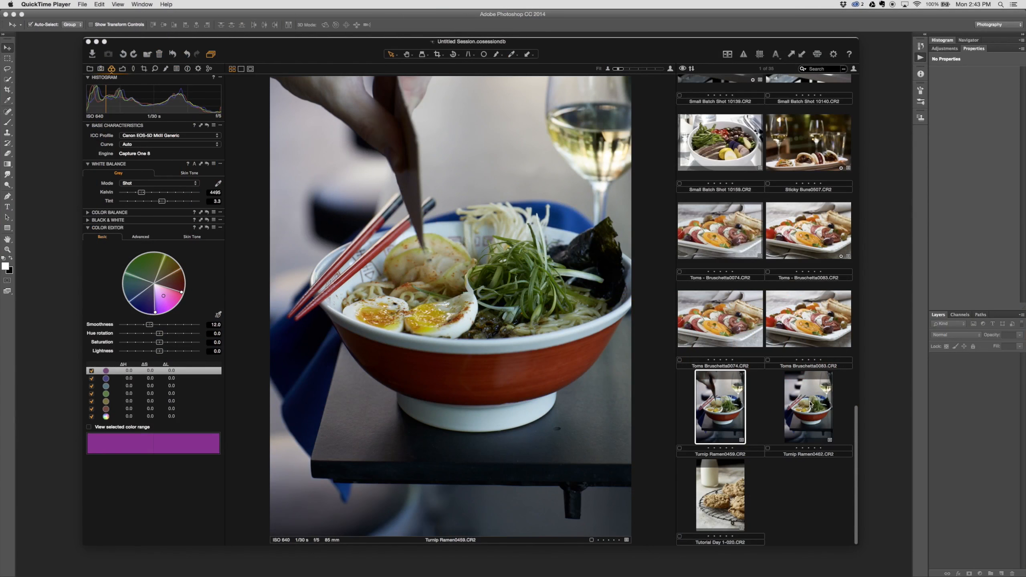
Compare the Turnip Ramen0459 and Turnip Ramen0462 shots by viewing them alternately.
left_click(820, 410)
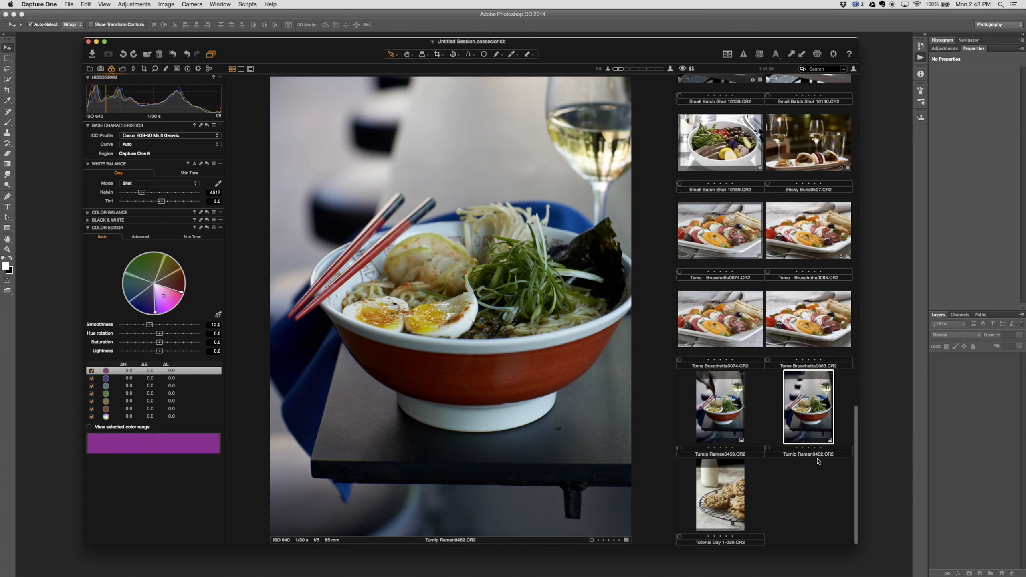
left_click(714, 401)
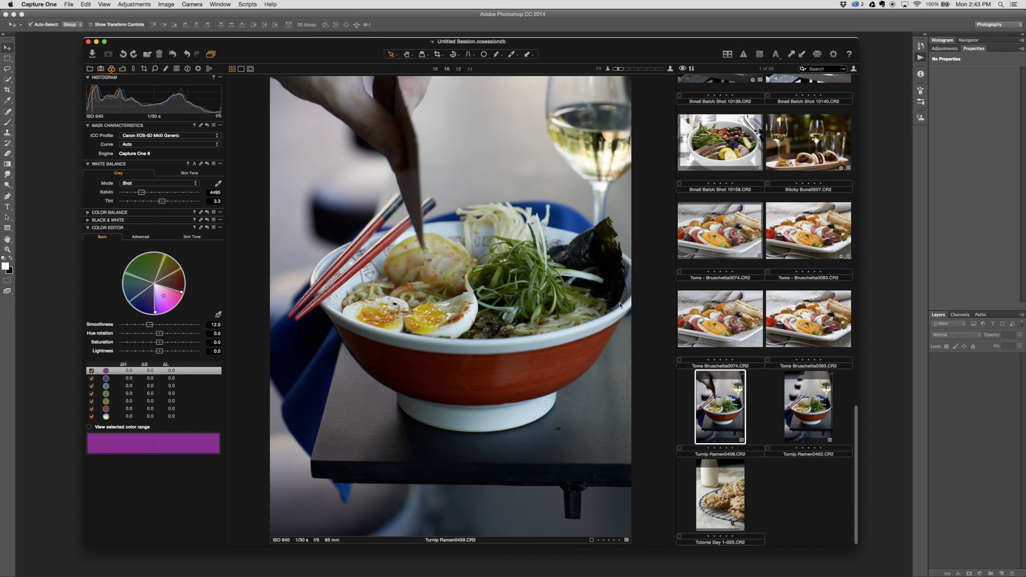
left_click(803, 402)
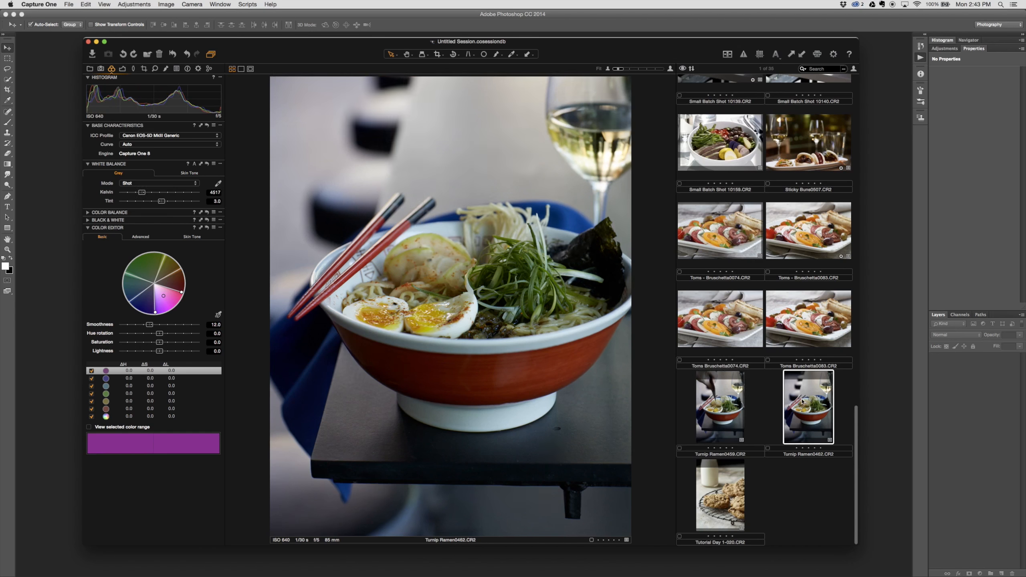
left_click(719, 423)
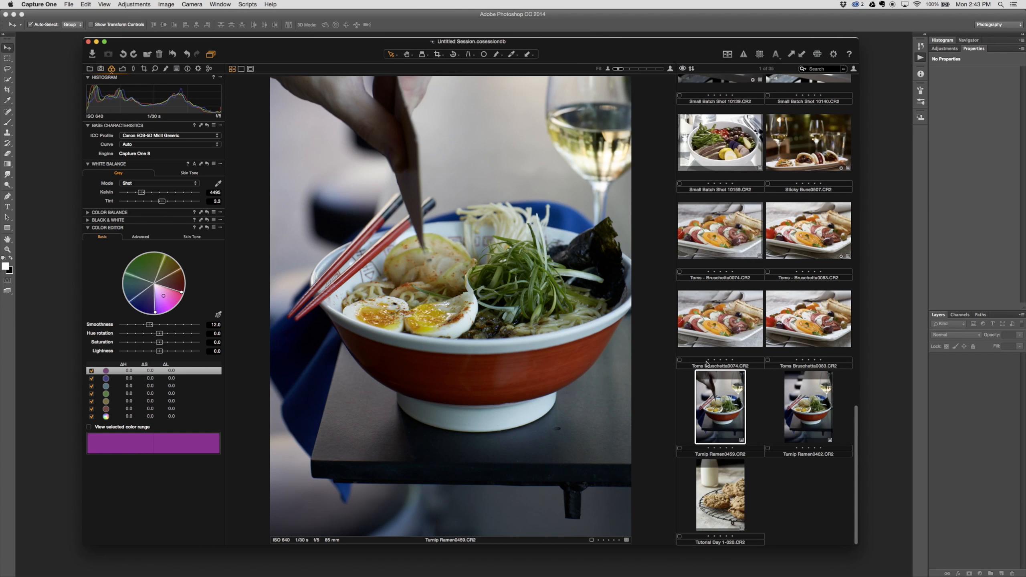
left_click(811, 393)
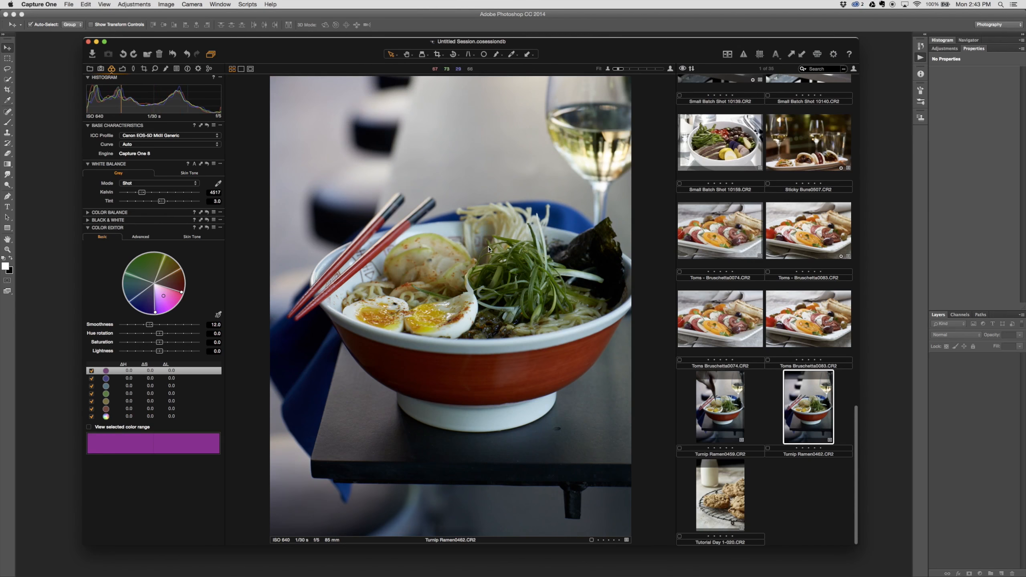
left_click(713, 388)
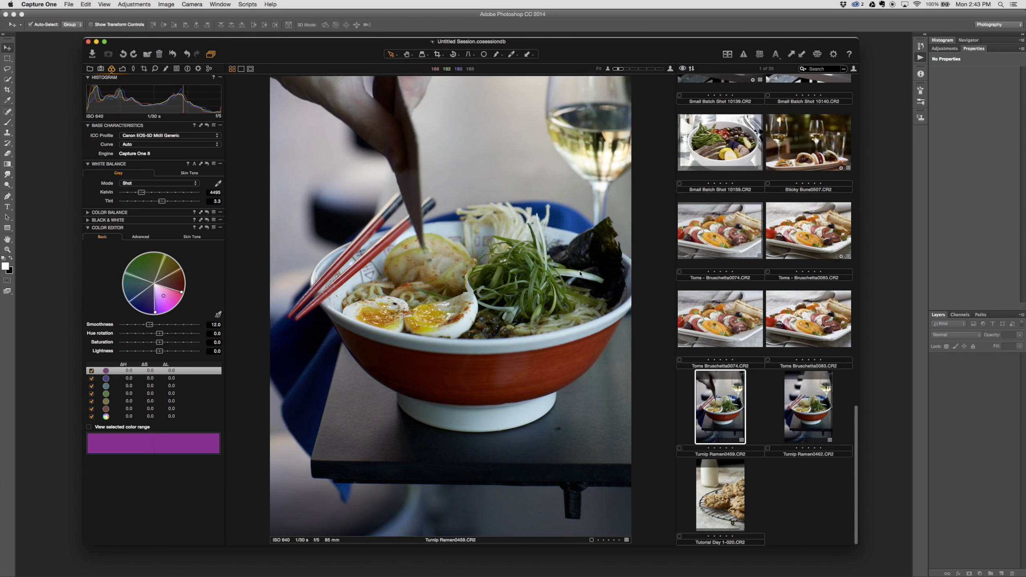
Reset the crop on both Turnip Ramen0462 and Turnip Ramen0459 to the full frame.
left_click(804, 403)
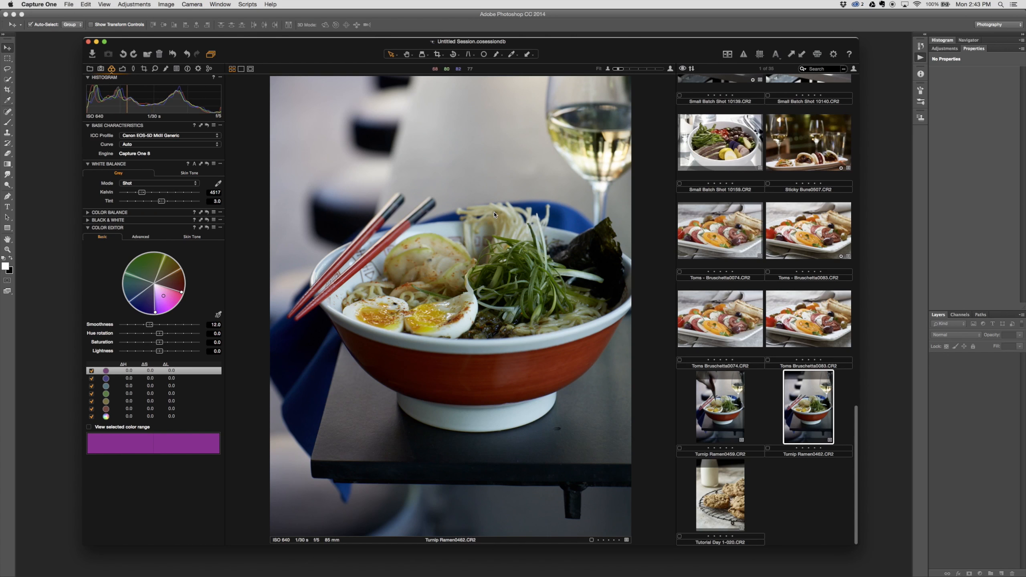
key("c")
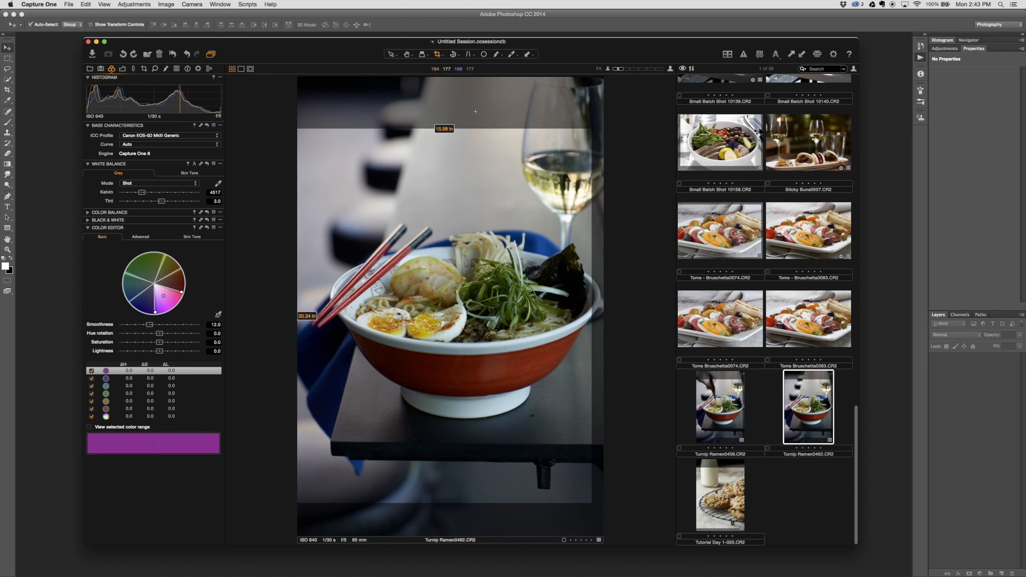
left_click(476, 111)
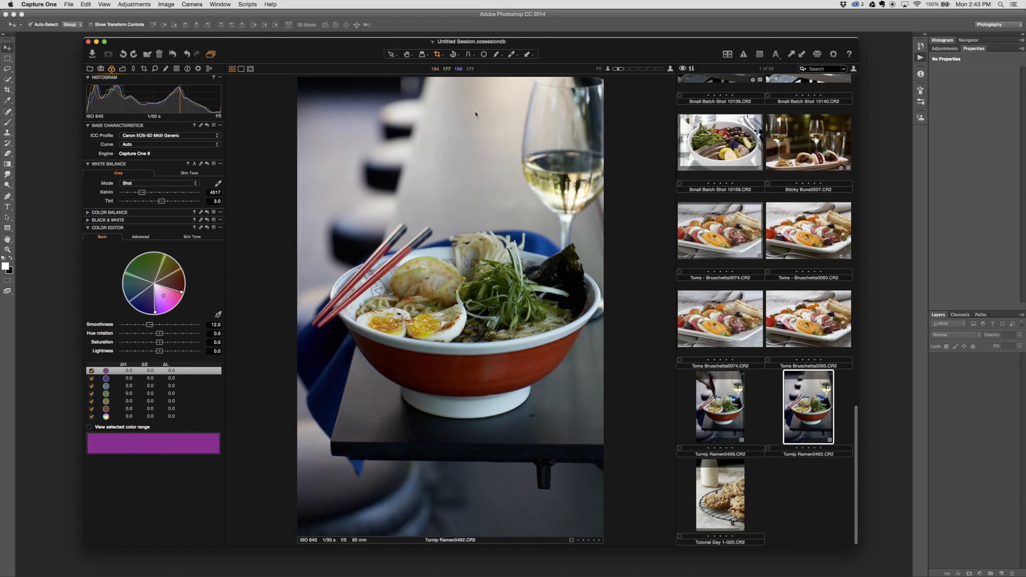
left_click(726, 402)
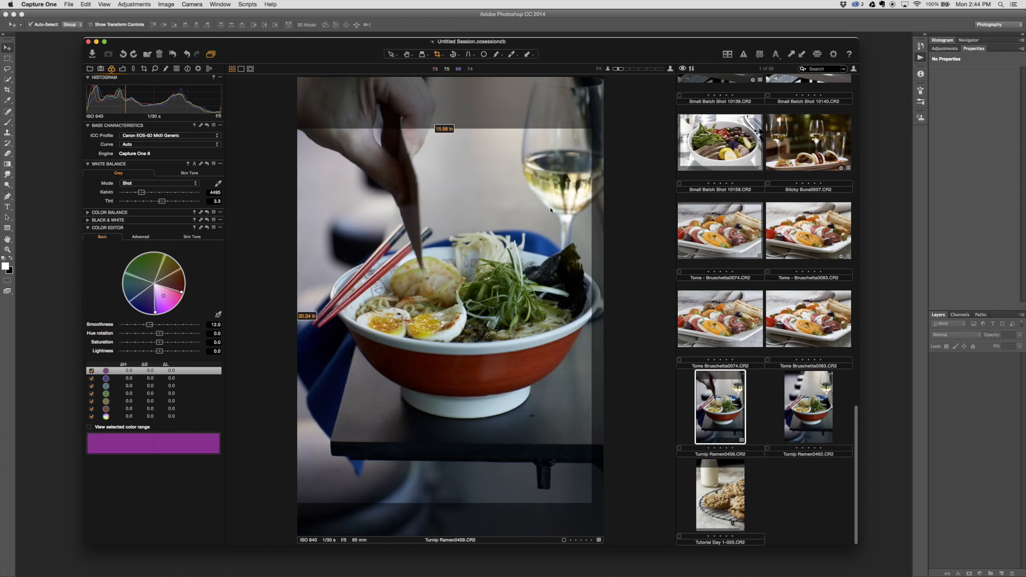
left_click(482, 112)
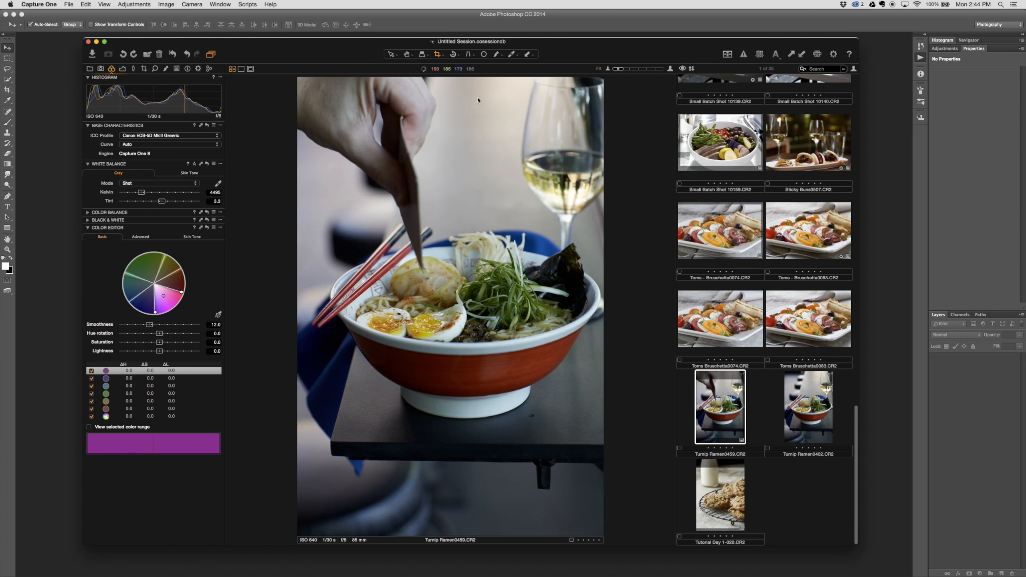
Sample various spots in Turnip Ramen0462 with the white balance picker, settling on a warmer custom balance of 5148 K and tint 10.6.
left_click(802, 392)
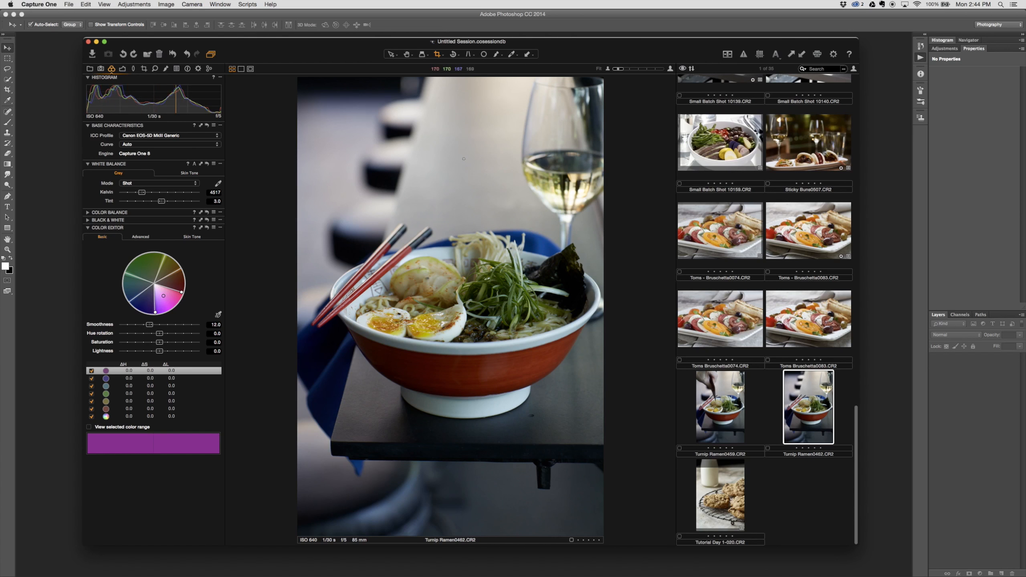
left_click(512, 54)
left_click(471, 345)
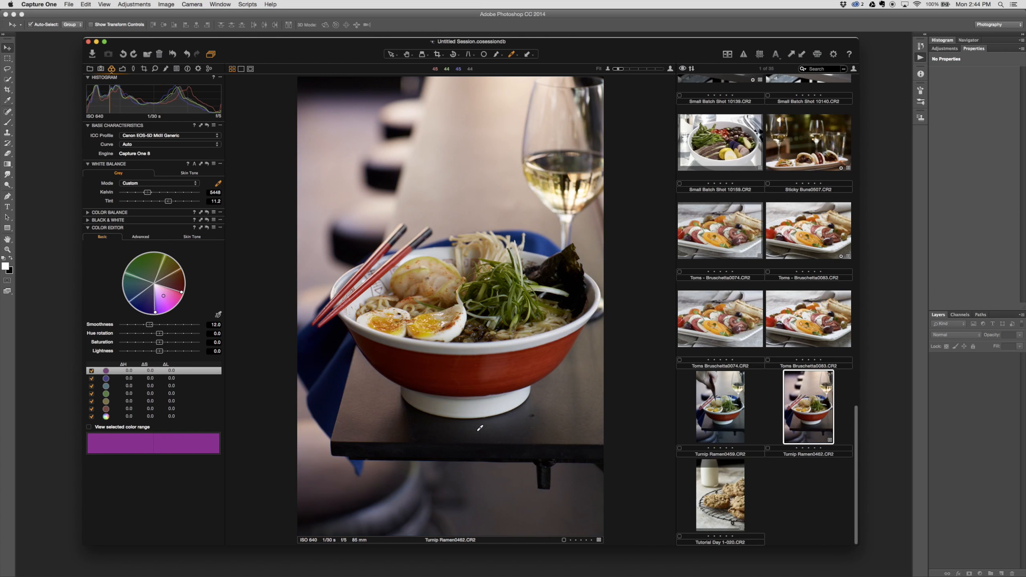
left_click(468, 407)
left_click(421, 339)
left_click(520, 400)
left_click(520, 342)
left_click(531, 252)
left_click(489, 343)
left_click(463, 321)
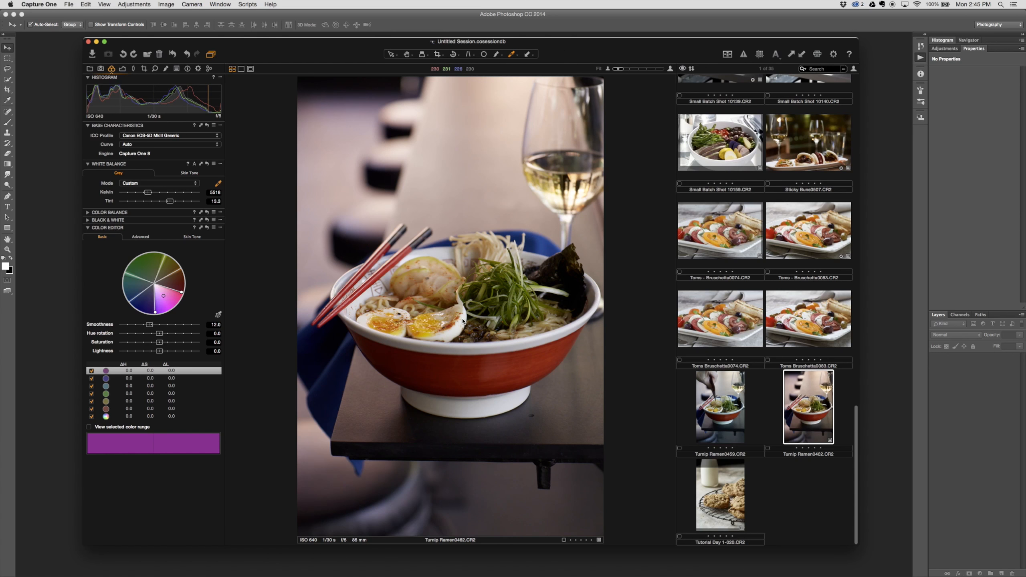
left_click(497, 411)
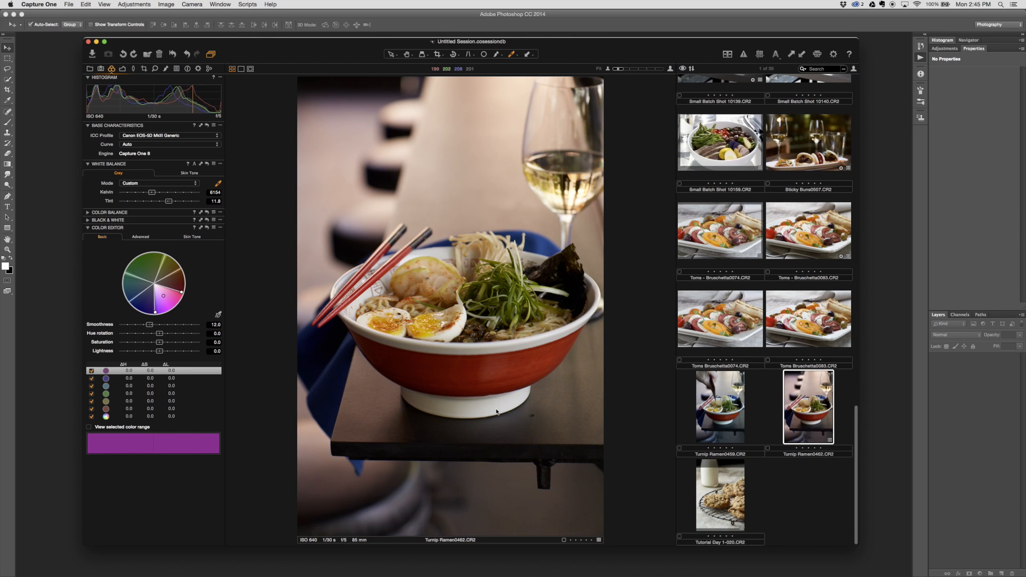
left_click(438, 249)
left_click(455, 208)
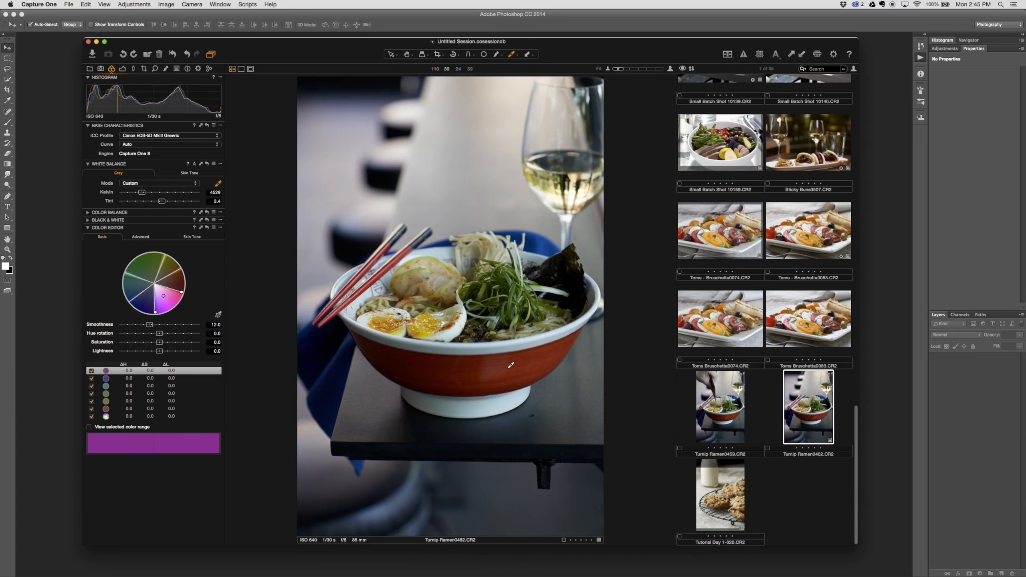
left_click(533, 401)
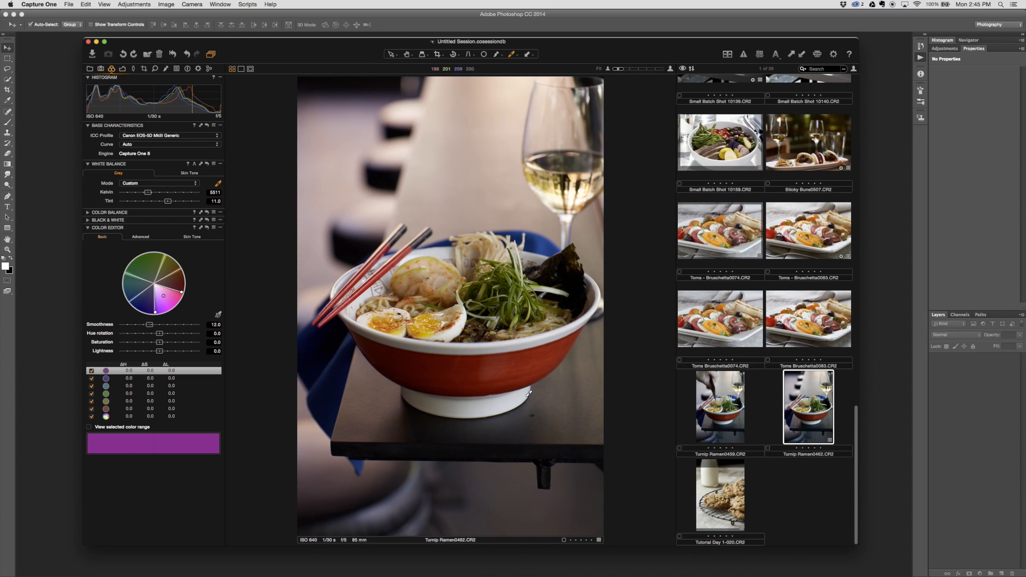
left_click(581, 323)
left_click(367, 296)
left_click(444, 331)
left_click(443, 333)
Copy the adjustments from Turnip Ramen0462 and apply them to Turnip Ramen0459.
left_click(724, 408)
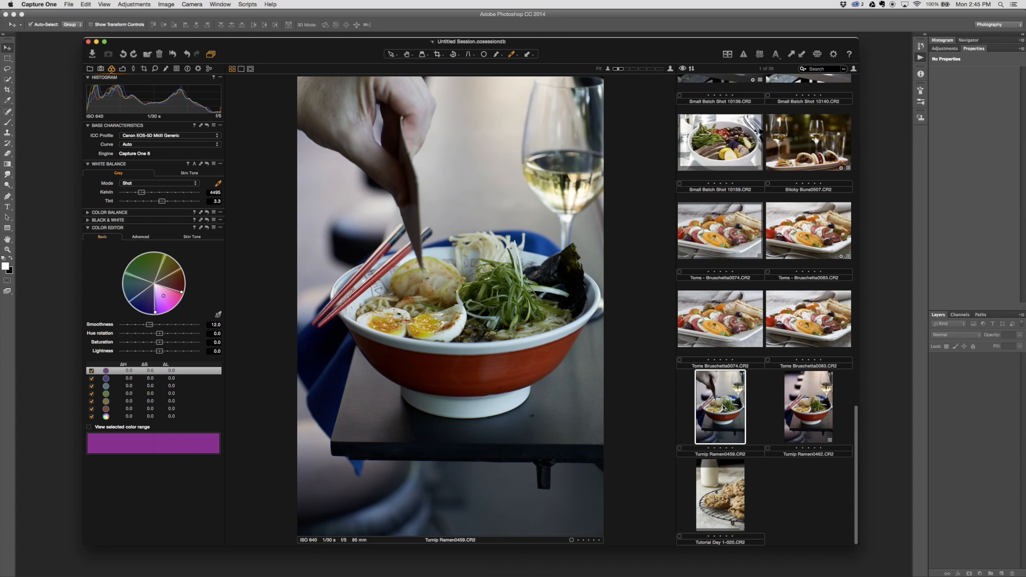
left_click(815, 405)
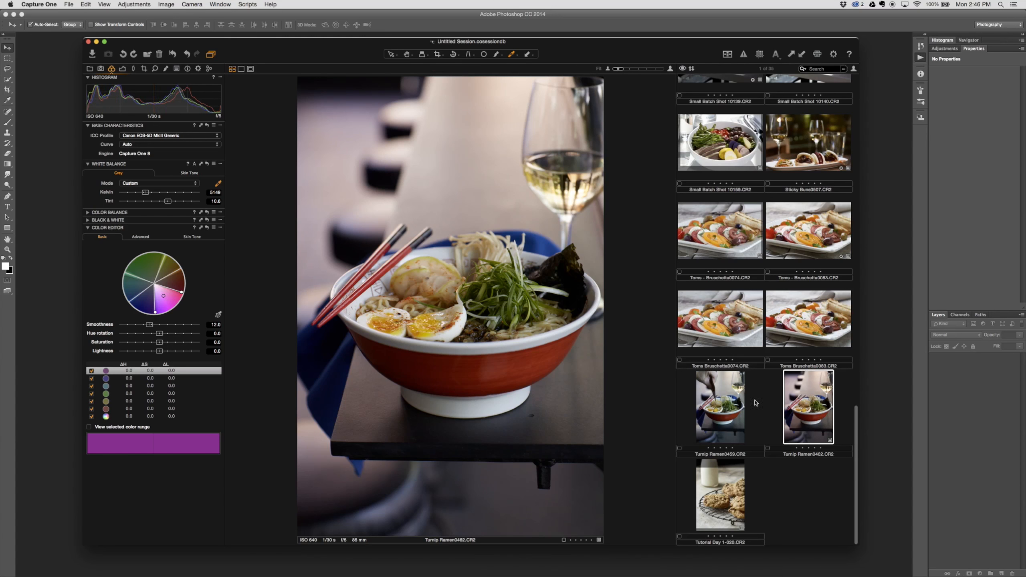
right_click(816, 398)
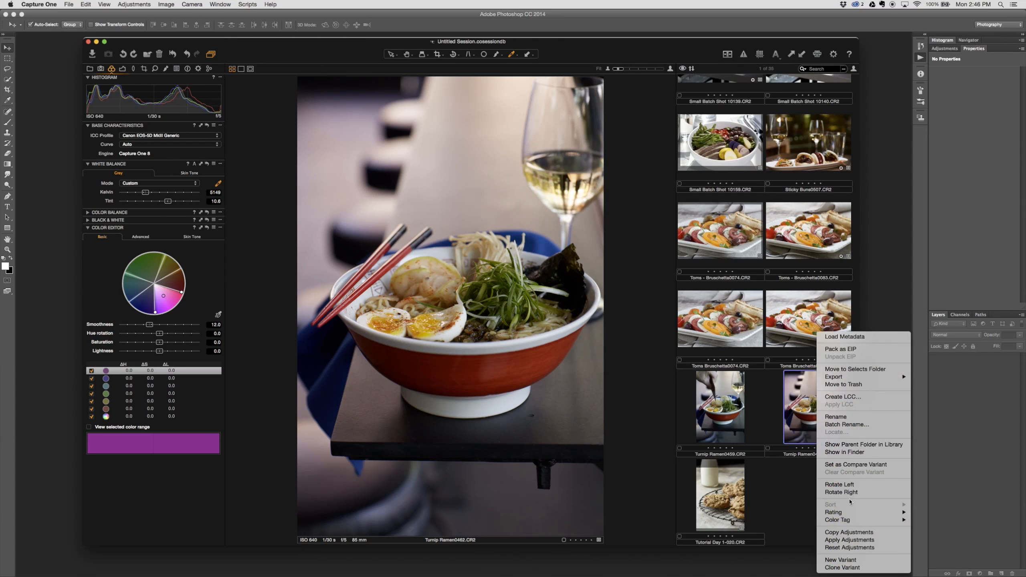
left_click(849, 532)
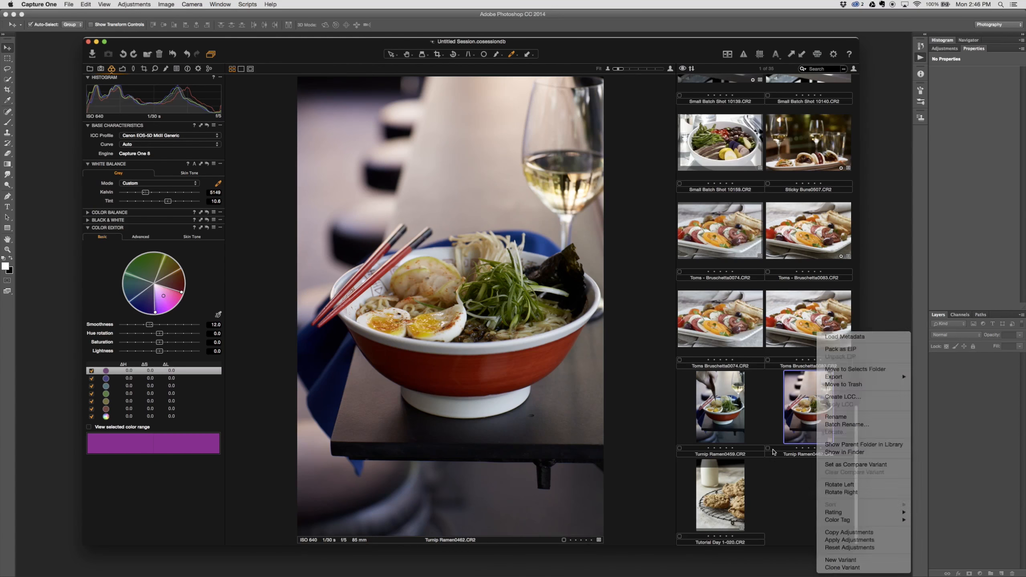
left_click(710, 397)
right_click(710, 397)
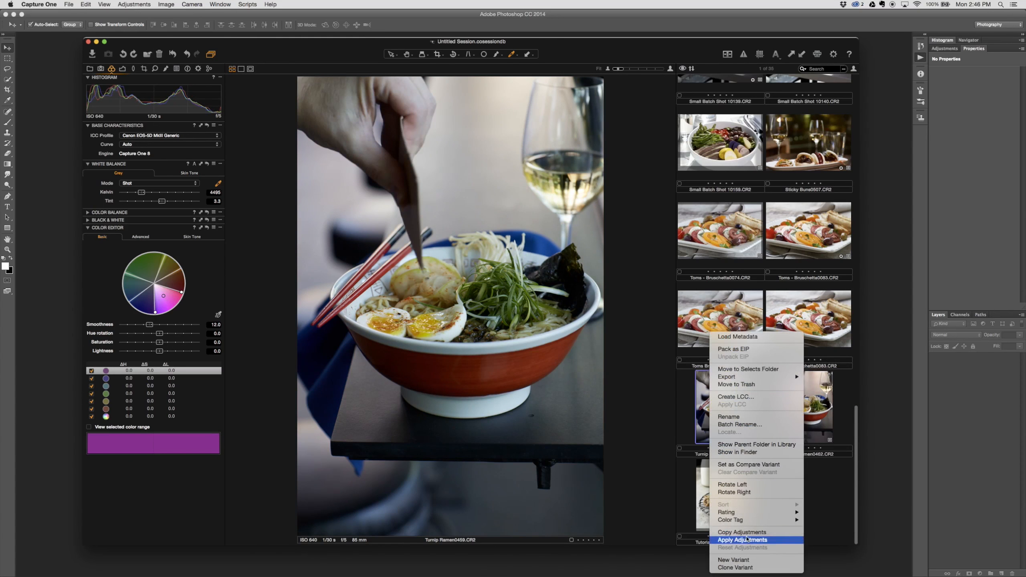
left_click(736, 540)
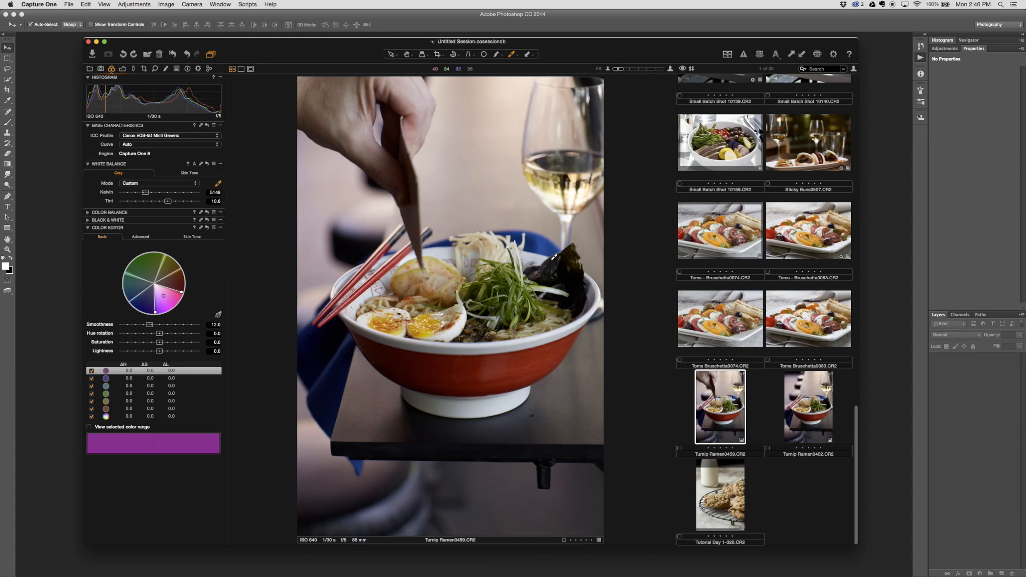
Select both Turnip Ramen shots and open them in Photoshop as TIFF files.
key("Right")
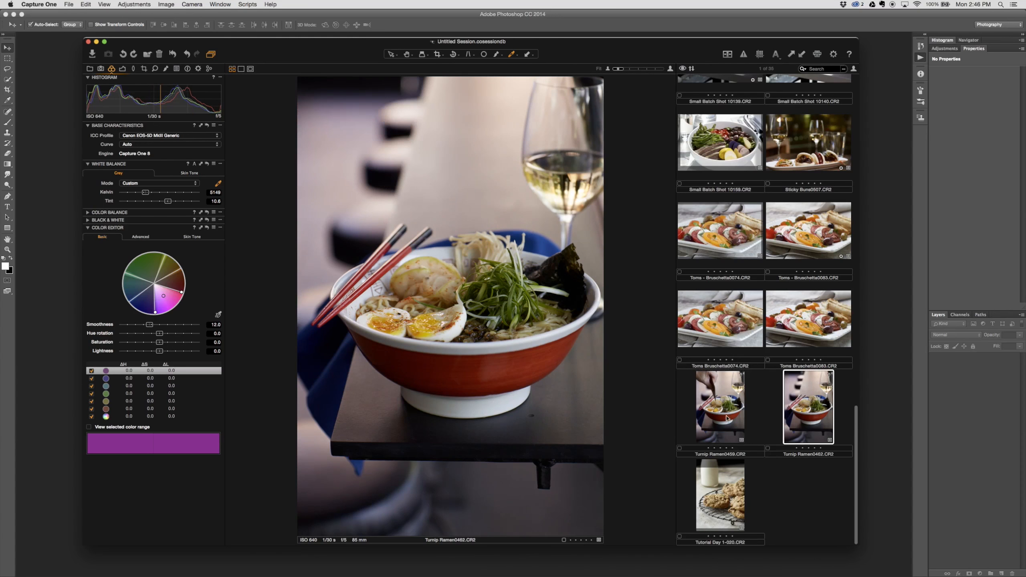
left_click(726, 418, "super")
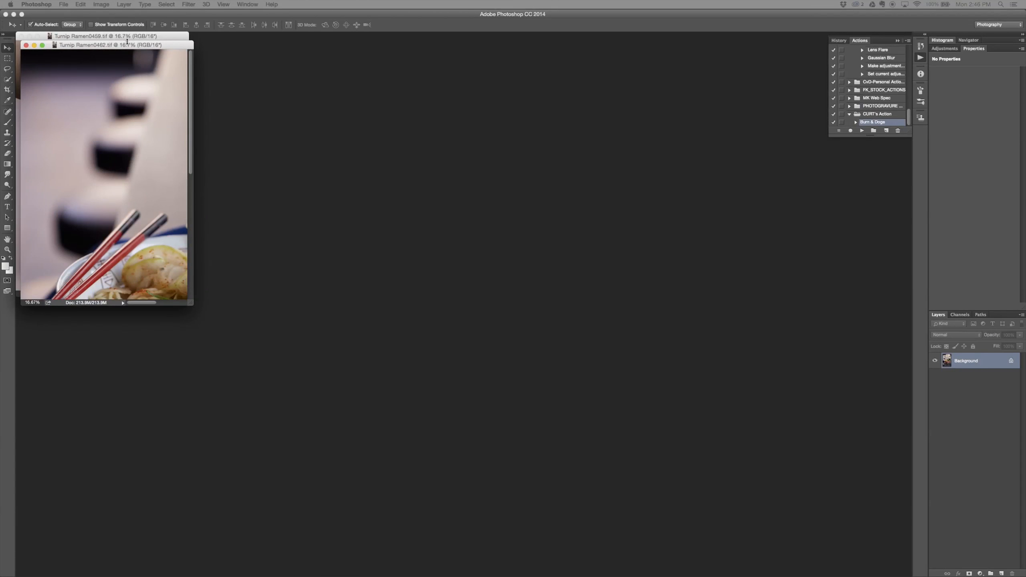
Copy the Turnip Ramen0459 image into Turnip Ramen0462.tif as an aligned layer, and close the 0459 document.
left_click_drag(126, 42, 362, 88)
left_click(152, 139)
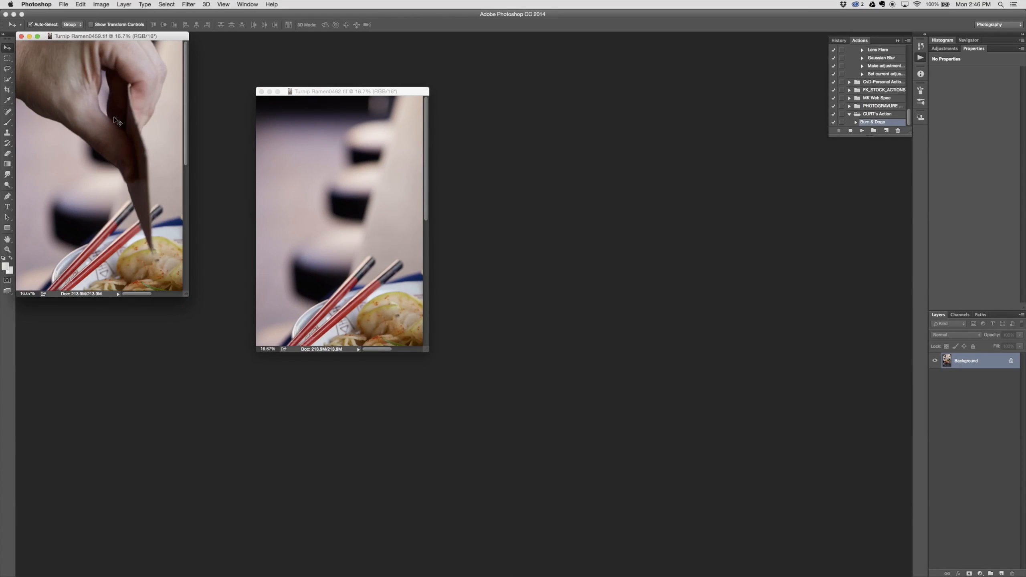
scroll(117, 122, "right", 1)
left_click_drag(339, 280, 344, 283)
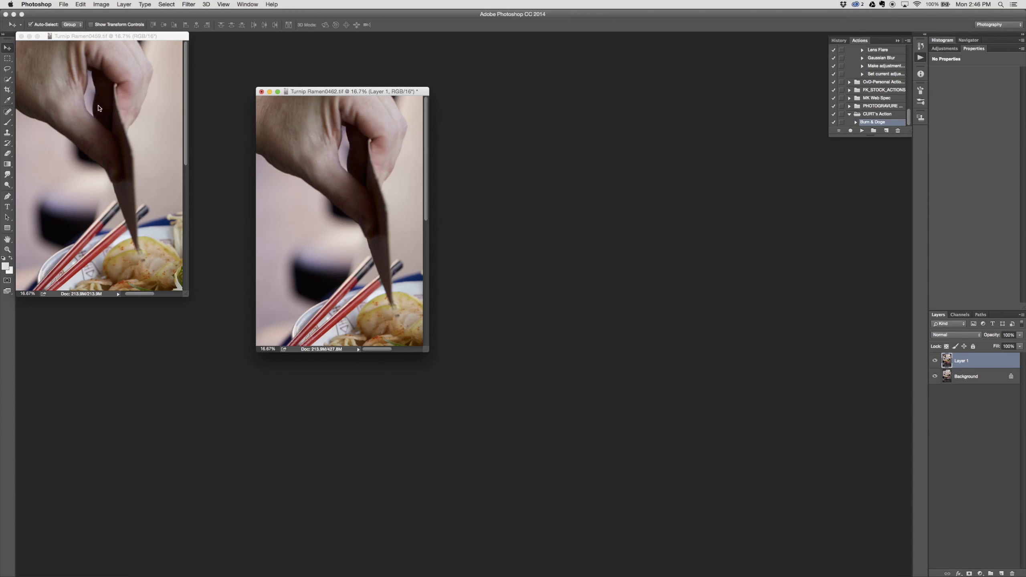
left_click(21, 37)
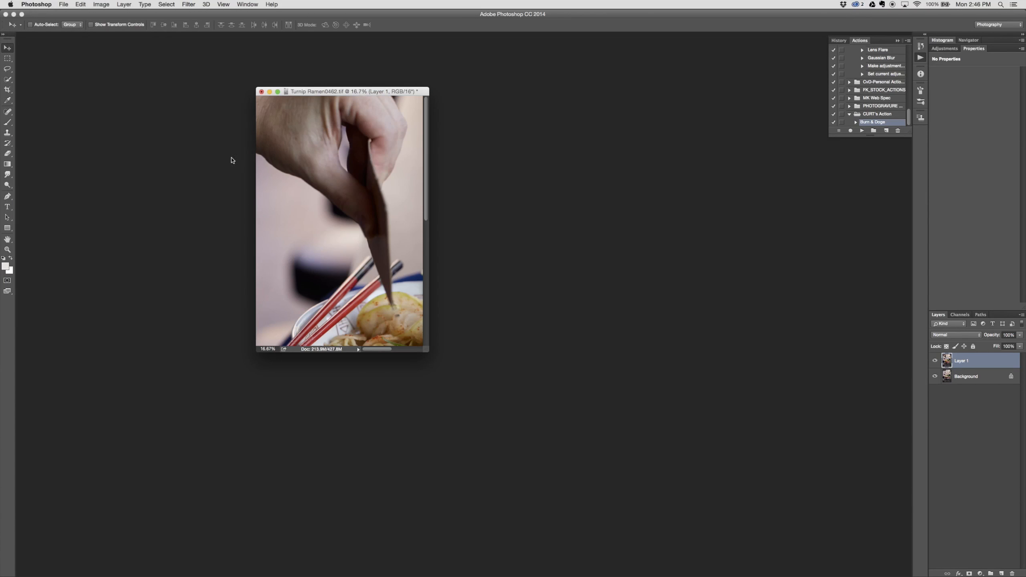
Show the composite in full-screen view and toggle Layer 1's visibility to compare the two exposures.
key("f")
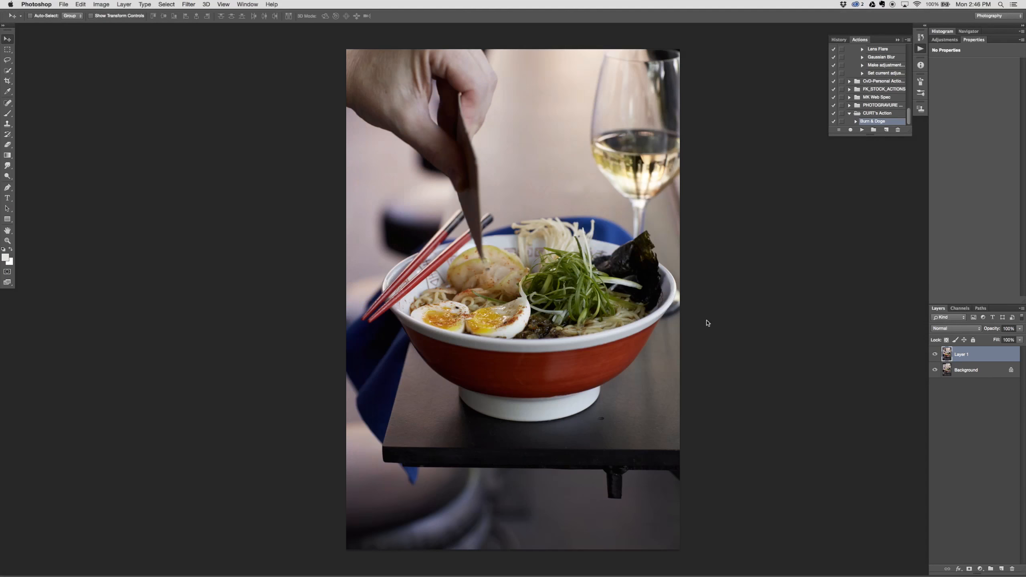
left_click(935, 356)
left_click(935, 355)
left_click(935, 356)
left_click(935, 356)
left_click(936, 356)
left_click(935, 356)
left_click(936, 356)
left_click(935, 356)
left_click(936, 356)
Add a black layer mask to Layer 1 and enlarge the white brush to 700 px.
left_click(969, 570, "alt")
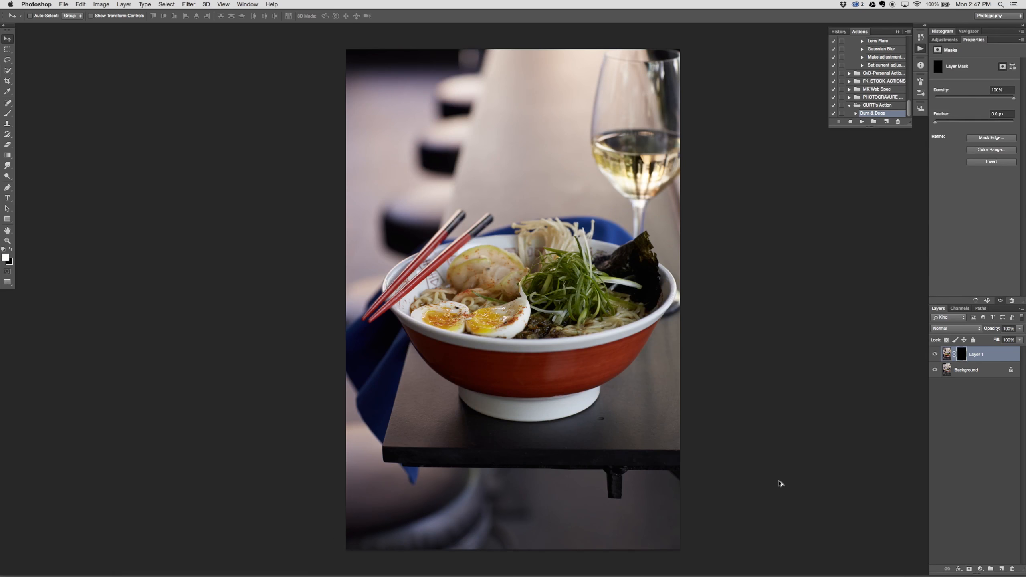
key("b")
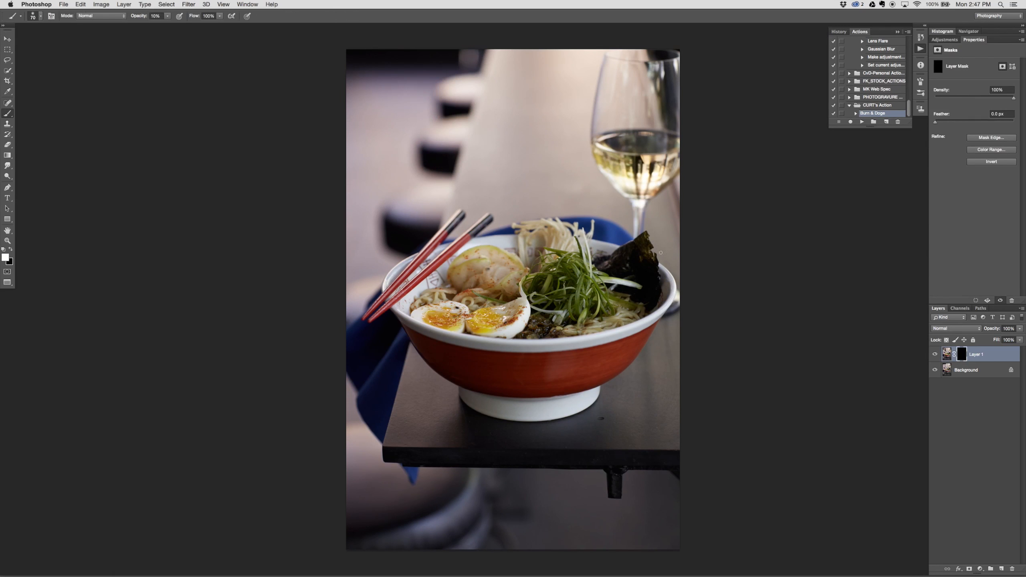
key("bracketright")
key("bracketright")
key("bracketright")
key("bracketright")
key("bracketright")
key("bracketright")
Paint white on Layer 1's mask over the nori with a 300 px brush, and set the brush opacity to 50%.
key("super+equal")
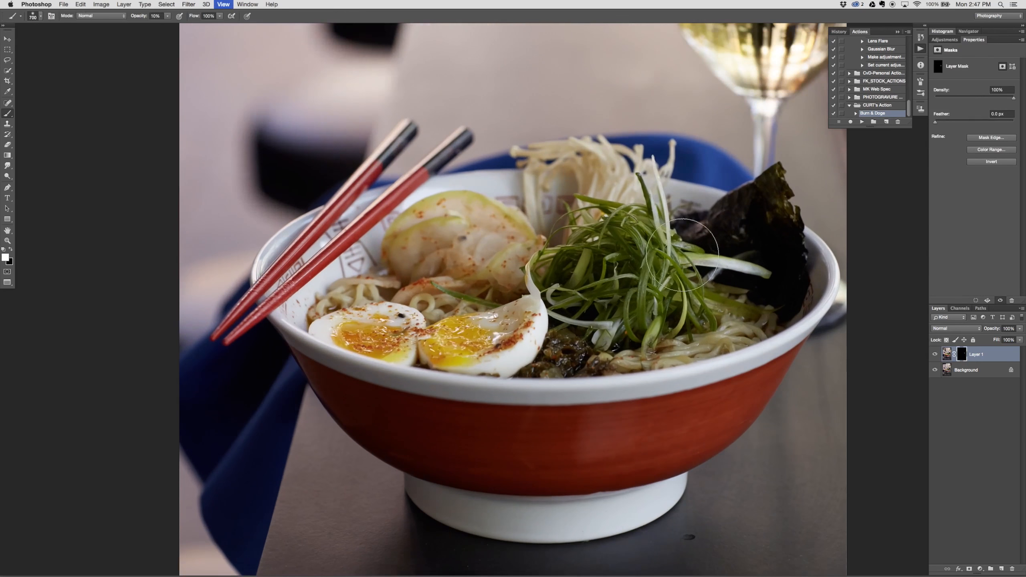
left_click_drag(745, 265, 551, 330)
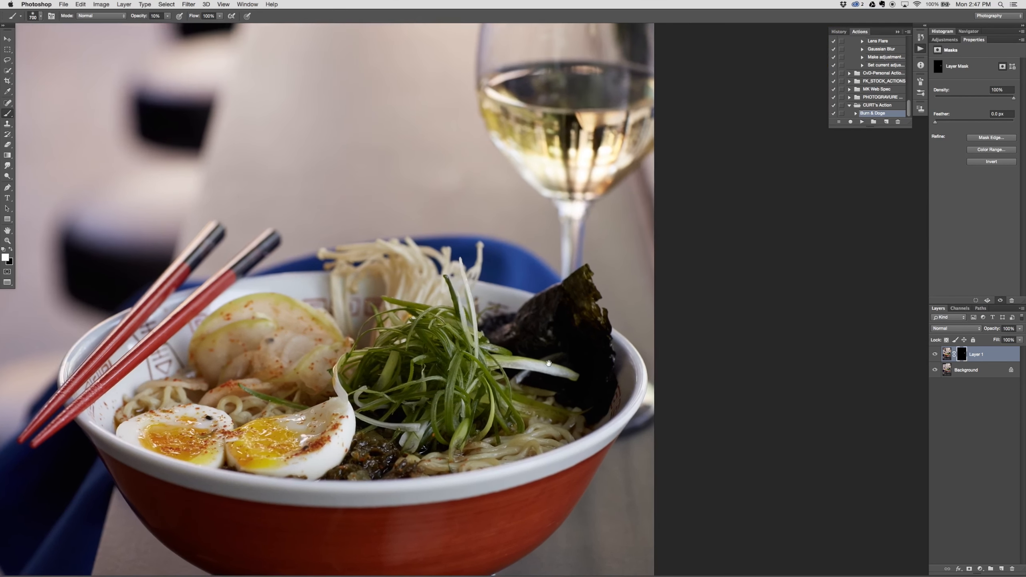
key("bracketleft")
key("bracketleft")
key("bracketleft")
key("bracketleft")
mouse_move(571, 313)
left_mouse_down()
mouse_move(586, 363)
mouse_move(513, 331)
mouse_move(536, 316)
mouse_move(578, 324)
mouse_move(597, 373)
mouse_move(577, 321)
mouse_move(591, 388)
mouse_move(580, 331)
mouse_move(558, 326)
left_mouse_up()
key("5")
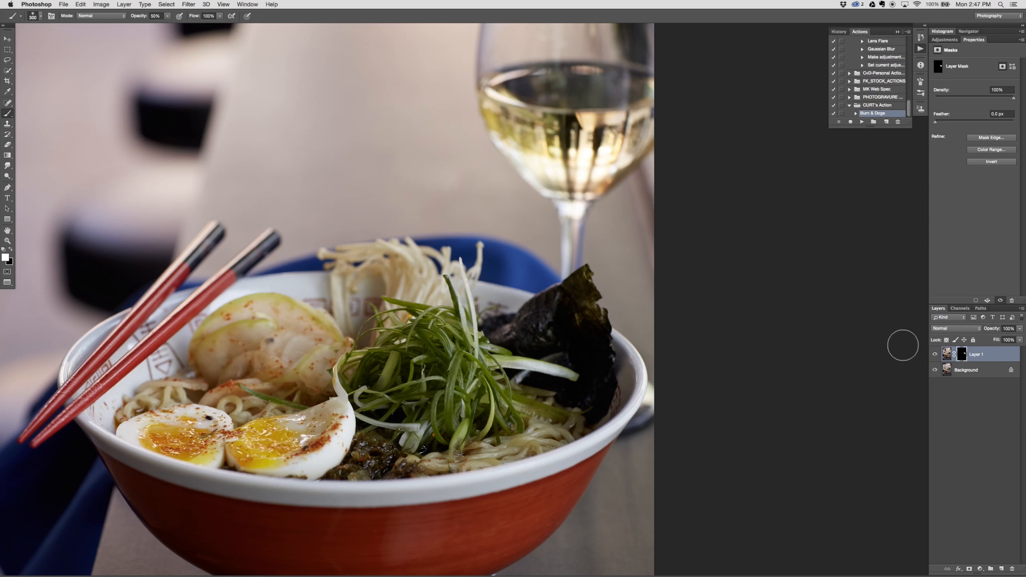
Toggle Layer 1's visibility to check the painted nori area.
left_click(935, 355)
left_click(936, 354)
left_click(937, 354)
left_click(937, 355)
Paint black on Layer 1's mask along the nori's edges with a smaller brush and toggle the layer to check.
key("bracketleft")
key("x")
left_click(936, 355)
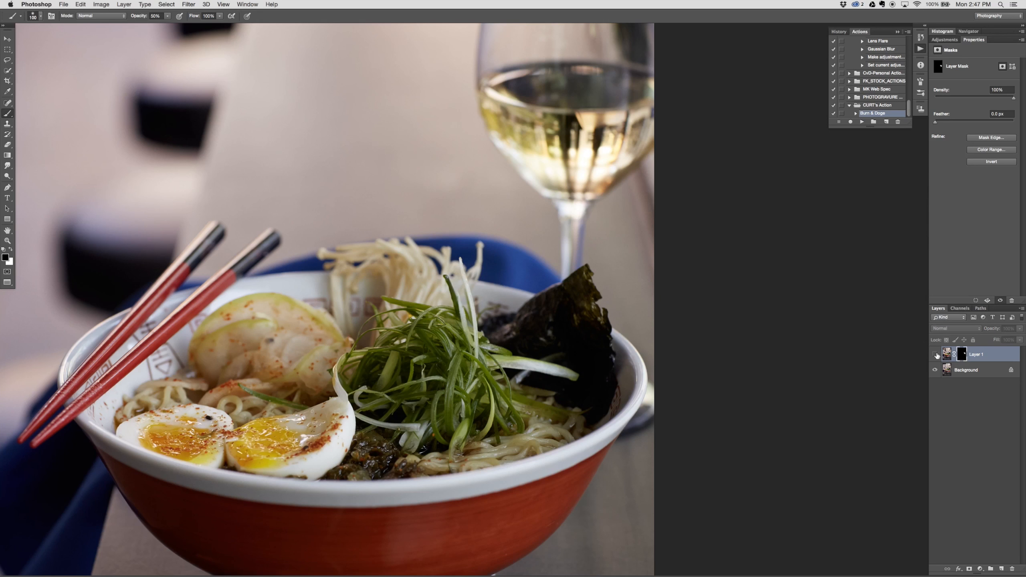
left_click(937, 355)
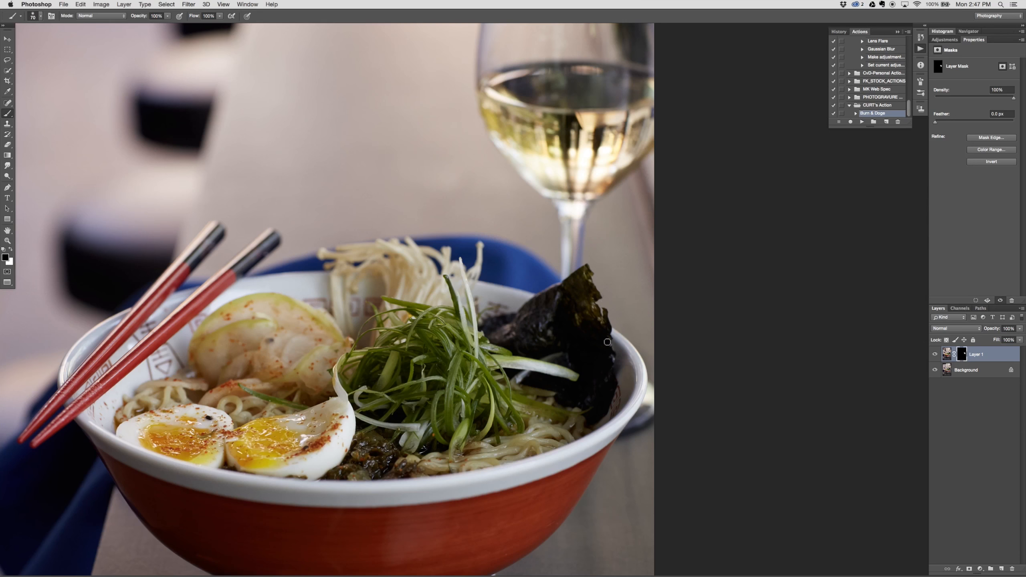
Disable and re-enable Layer 1's mask to compare the masked and unmasked image.
left_click(965, 355, "shift")
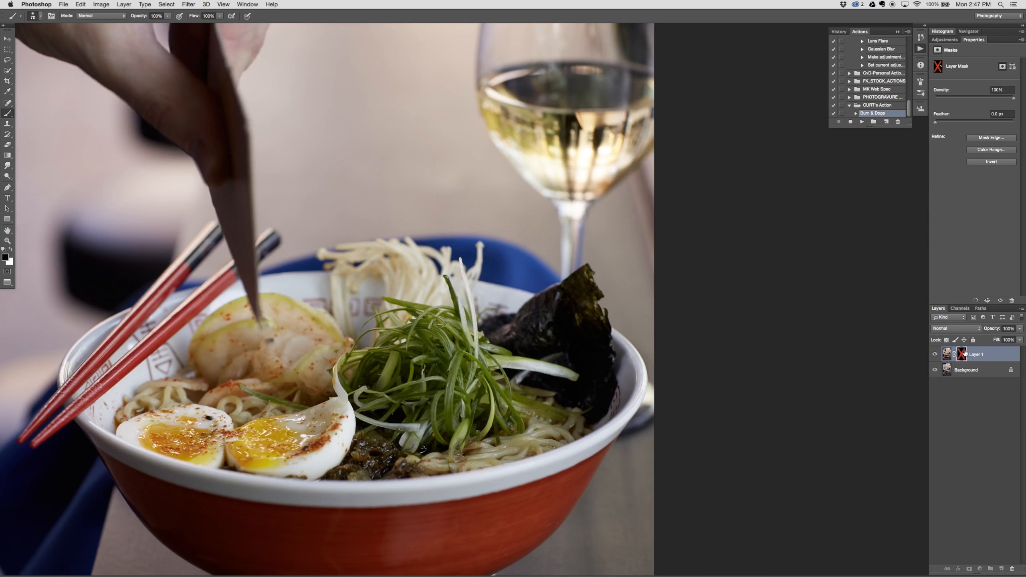
left_click(965, 354, "shift")
left_click(966, 355, "shift")
left_click(965, 355, "shift")
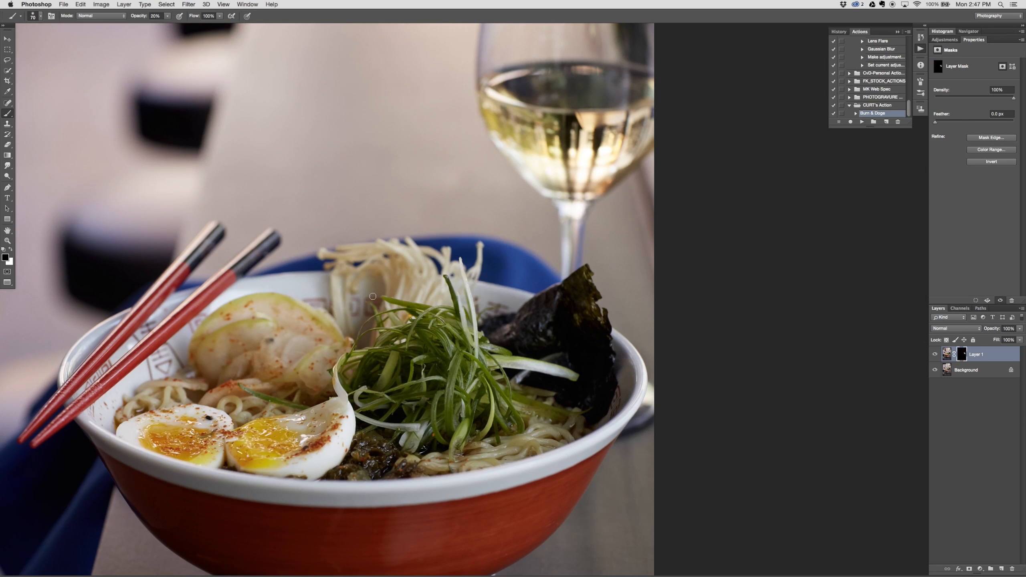
Paint white at 20% opacity on Layer 1's mask over the bowl's inner wall beside the enoki mushrooms, and enlarge the white brush to 300 px.
key("bracketright")
key("bracketright")
key("bracketright")
key("x")
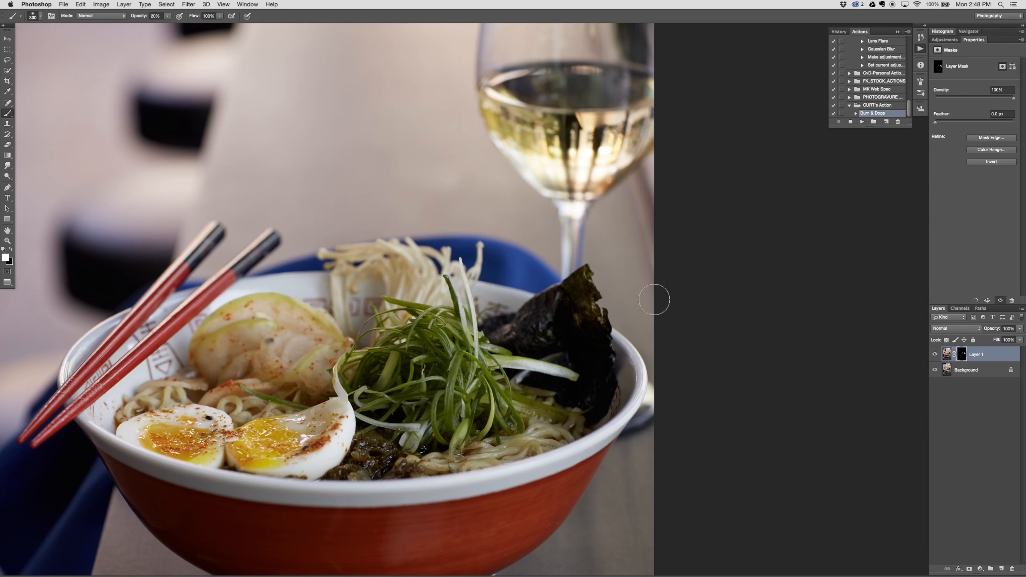
View Layer 1's mask on its own, return to the image, and toggle the layer's visibility to compare the composite.
left_click(963, 355, "alt")
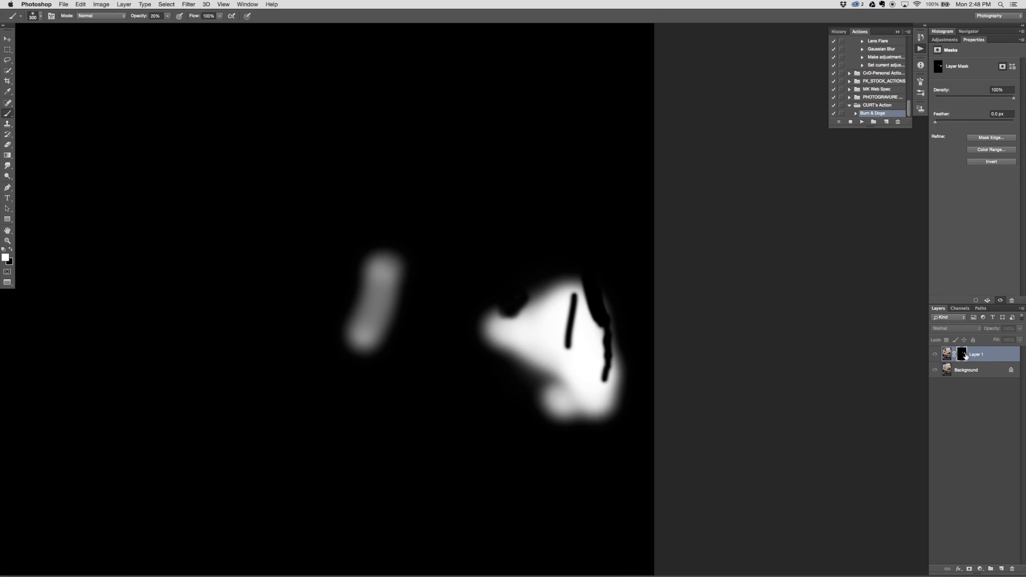
left_click(963, 355, "alt")
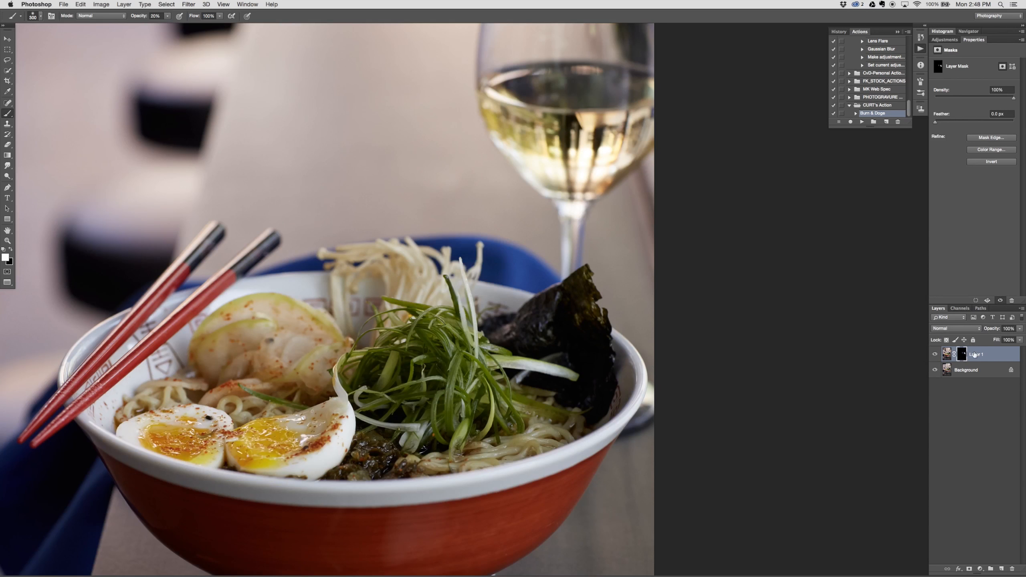
left_click(934, 355)
left_click(934, 355)
left_click(935, 354)
left_click(935, 355)
left_click(935, 355)
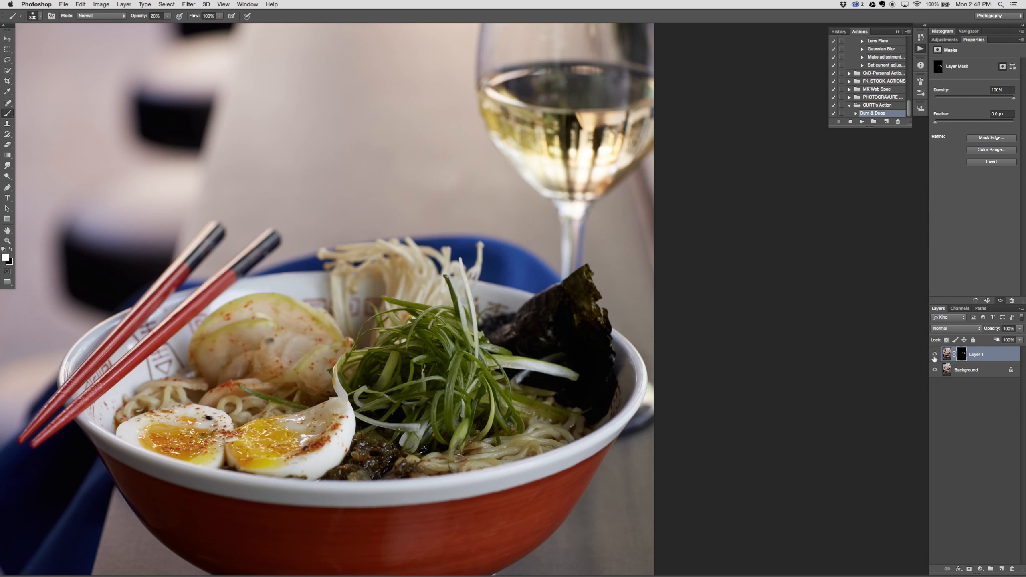
left_click(935, 355)
left_click(935, 355)
left_click(935, 356)
left_click(935, 356)
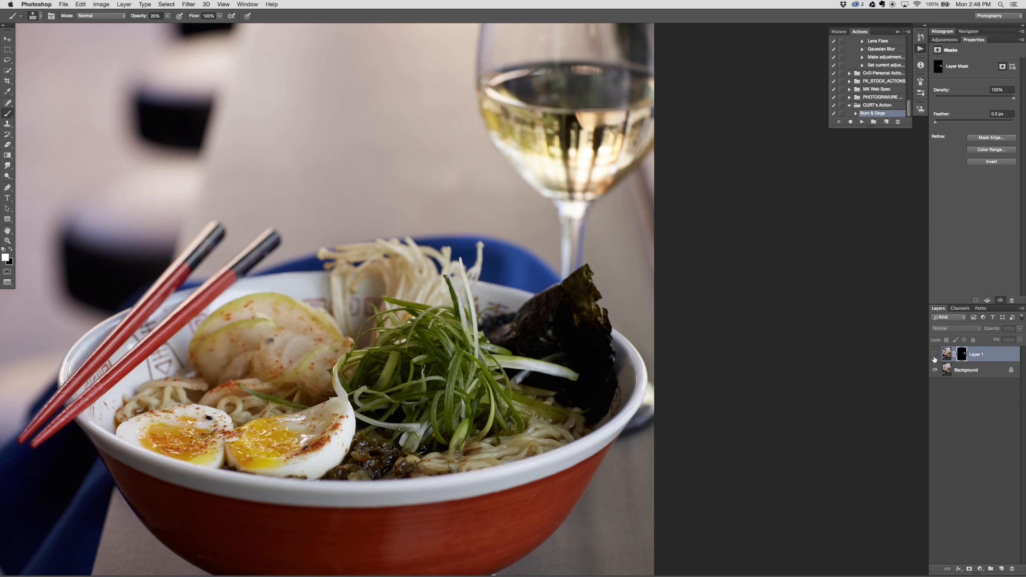
left_click(935, 355)
Apply Layer 1's mask permanently to the layer and toggle its visibility to check the result.
right_click(964, 356)
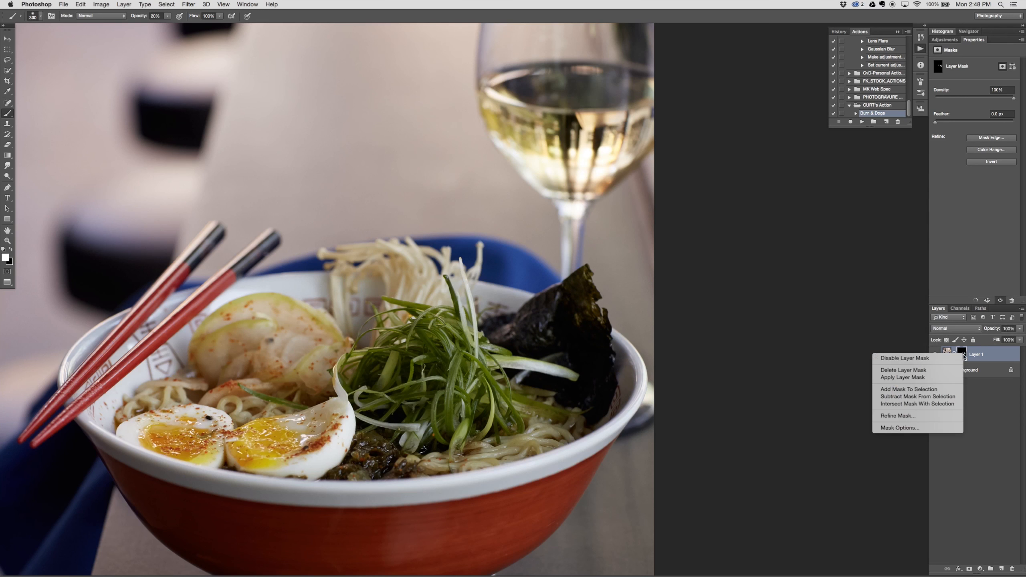
left_click(929, 371)
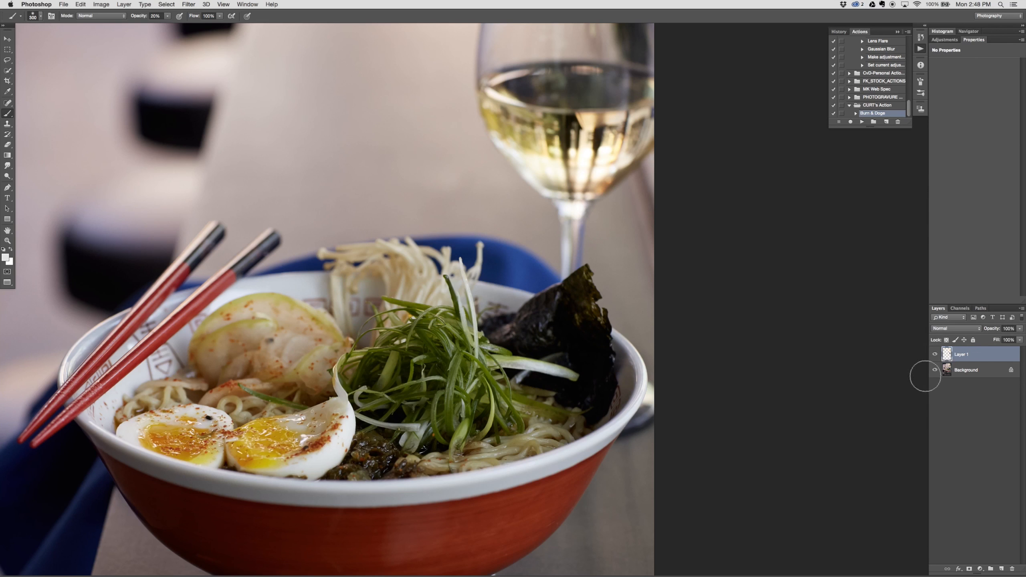
left_click(935, 356)
left_click(935, 356)
Add a new empty layer above Layer 1 for retouching the table and bowl.
key("super+0")
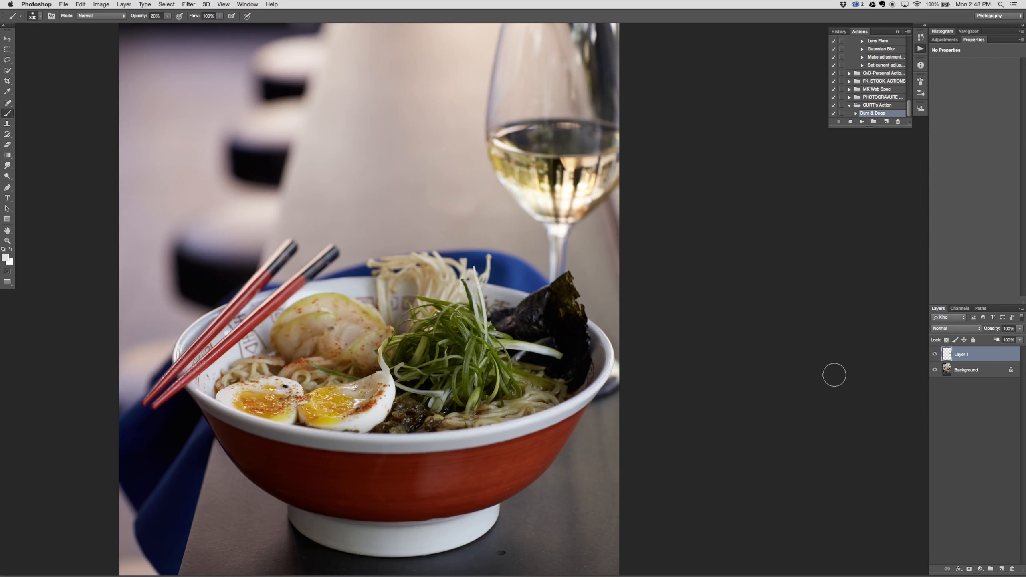
left_click(1003, 568)
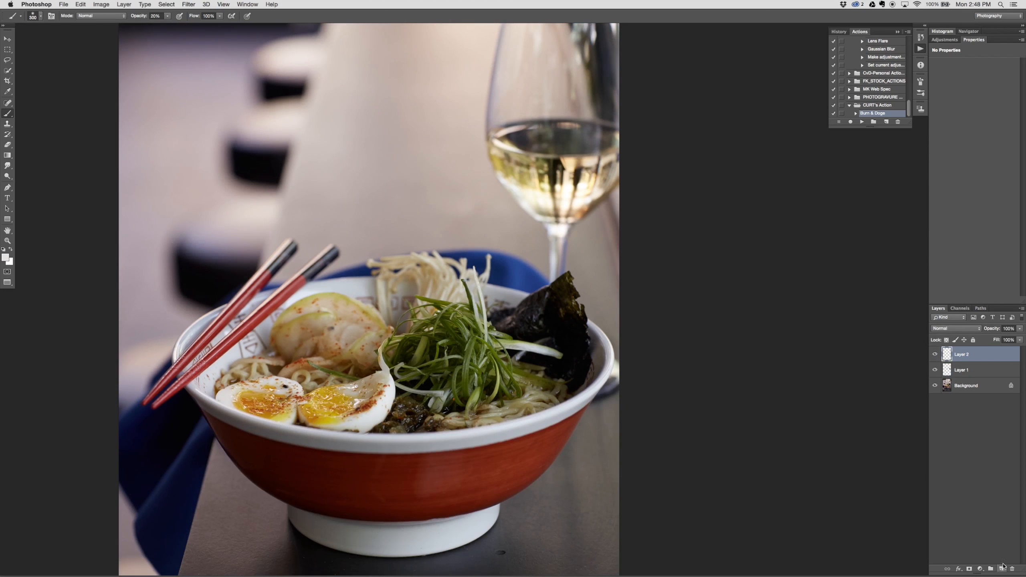
key("s")
left_click_drag(462, 470, 431, 360)
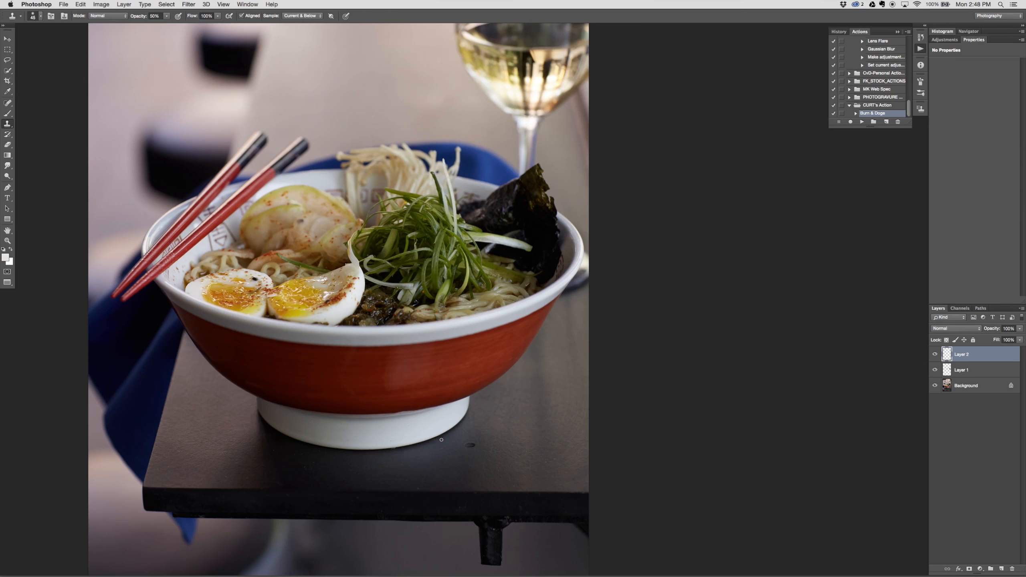
Remove the dark dent on the tabletop beside the bowl's foot with an enlarged Spot Healing Brush.
key("j")
key("super+equal")
key("super+equal")
key("super+equal")
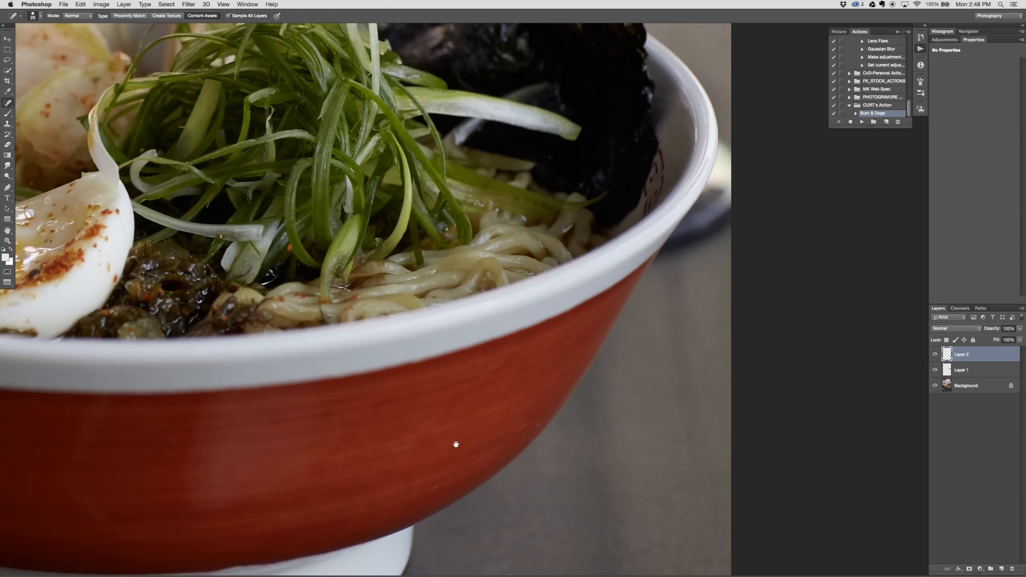
left_click_drag(454, 443, 463, 381)
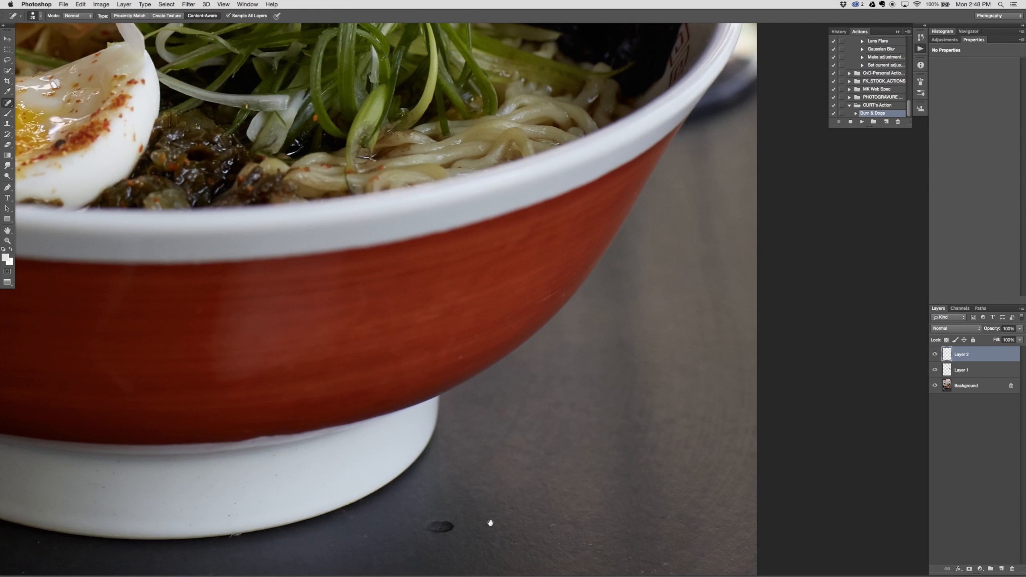
left_click_drag(491, 523, 535, 411)
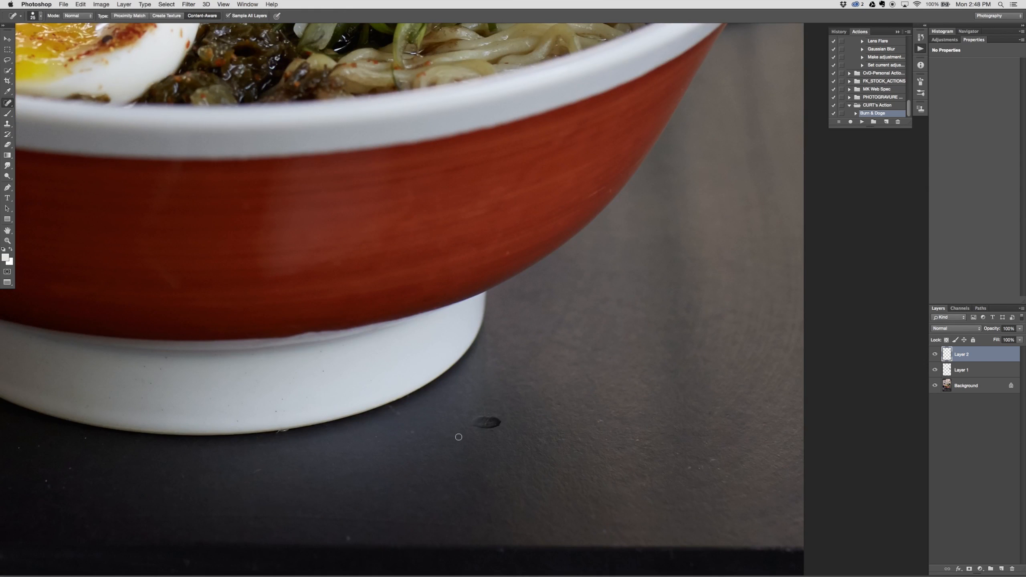
key("bracketright")
key("bracketright")
key("bracketright")
key("bracketright")
key("bracketright")
key("bracketright")
left_click(481, 421)
Spot-heal the small specks on the tabletop to the right of and in front of the bowl's foot.
left_click(600, 418)
left_click_drag(703, 470, 675, 461)
left_click(724, 470)
left_click(411, 432)
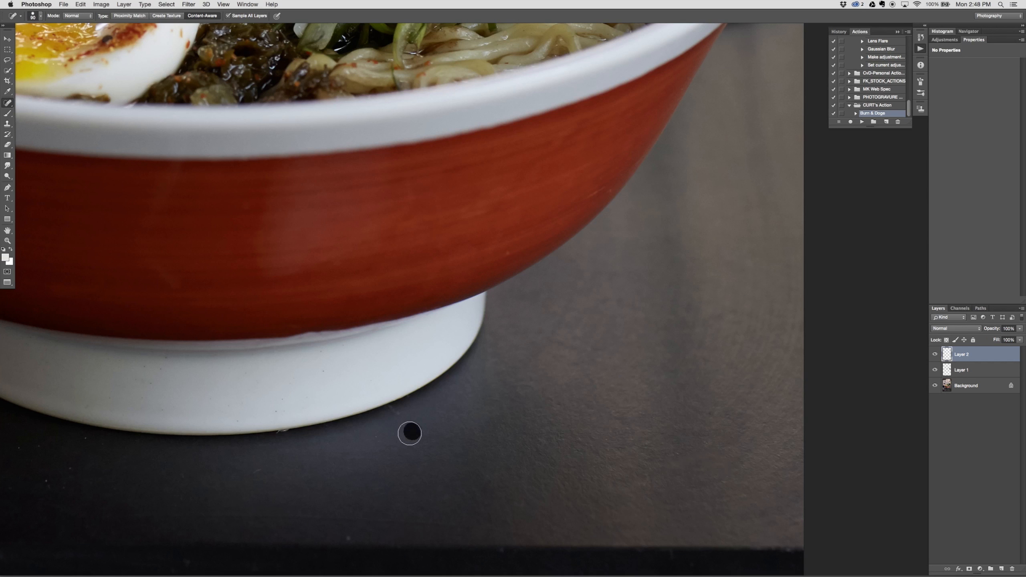
left_click(379, 434)
left_click(347, 539)
Spot-heal the dark specks on the bowl's white foot.
left_click(273, 415)
left_click(285, 399)
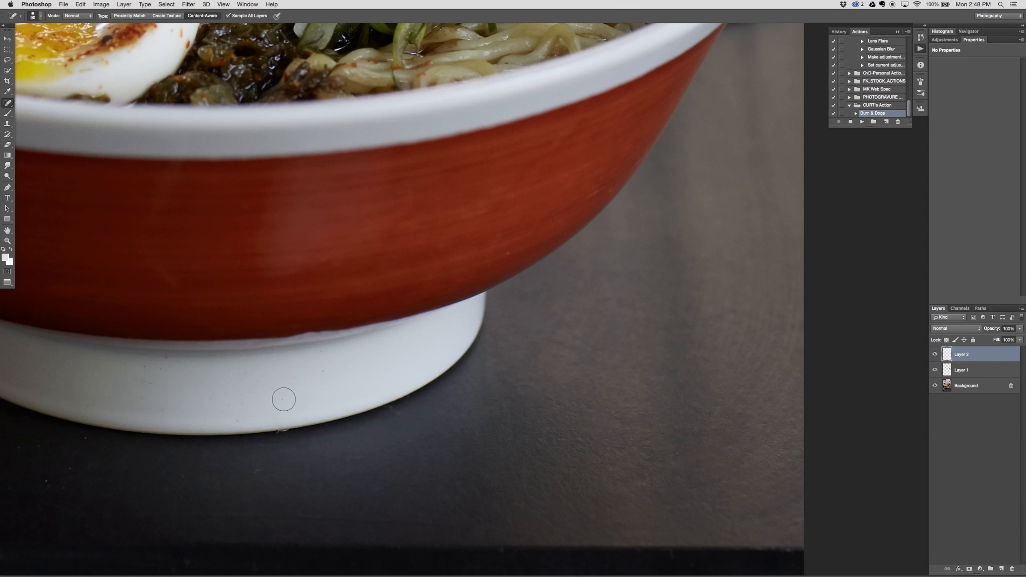
left_click(322, 372)
left_click(316, 360)
Spot-heal the marks near and along the table's dark front edge below the bowl.
left_click(524, 452)
left_click_drag(525, 520, 527, 420)
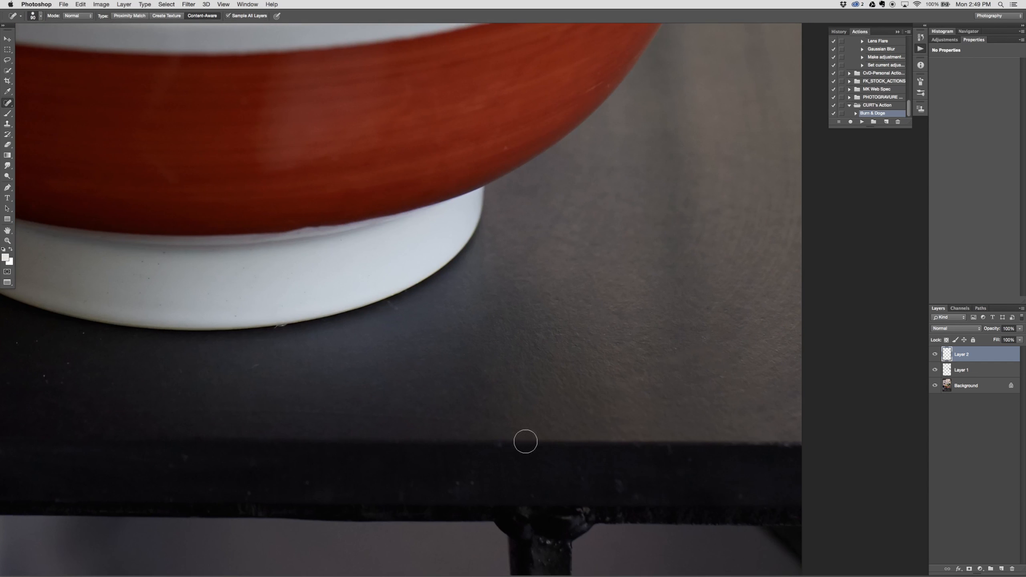
left_click(501, 447)
left_click_drag(453, 479, 508, 479)
left_click_drag(604, 479, 663, 480)
Clone clean surface over the marks on the table's front edge and the tabletop below the foot at 50% opacity.
key("s")
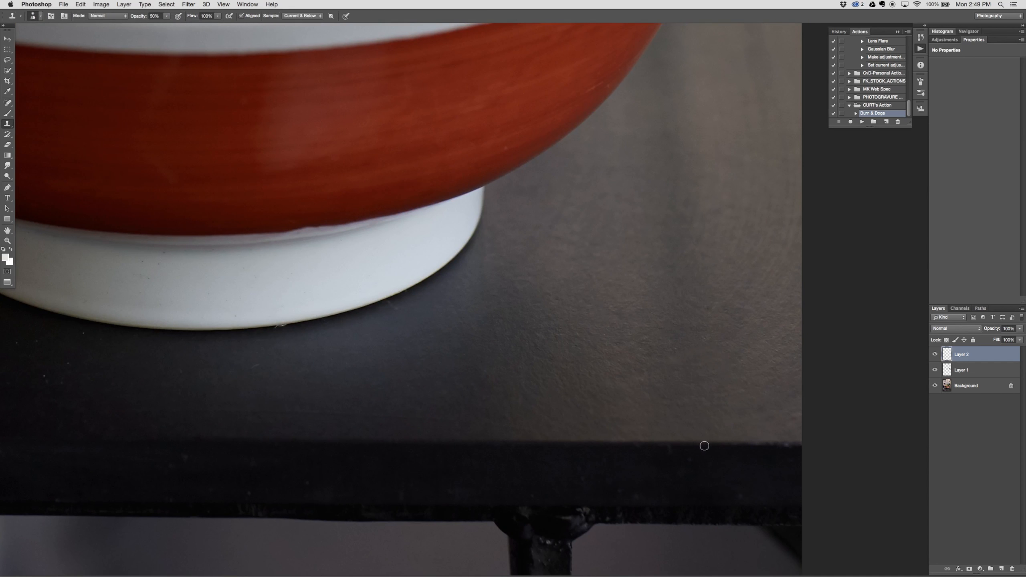
key("bracketright")
key("bracketright")
key("bracketright")
key("bracketright")
left_click_drag(531, 478, 786, 406)
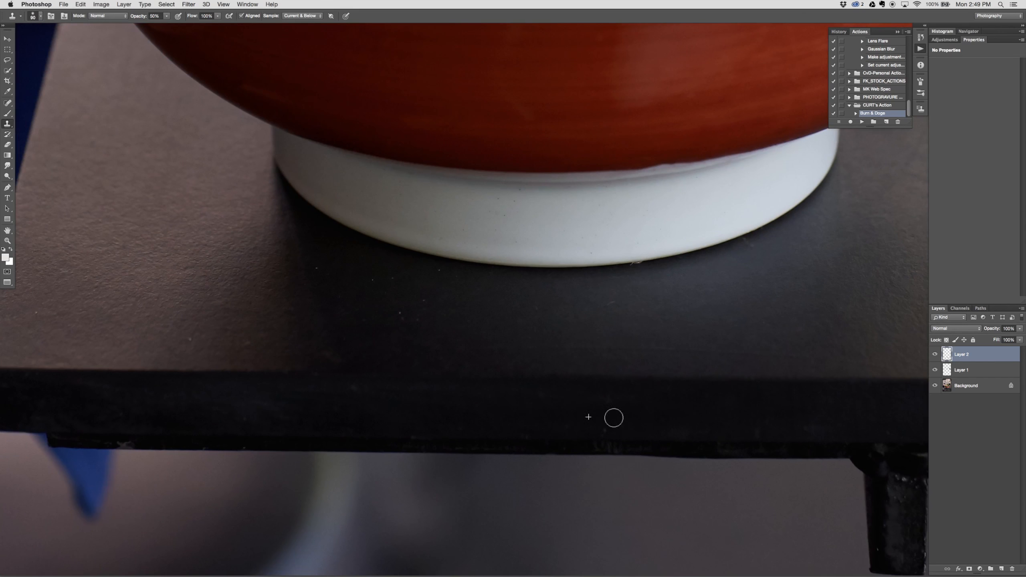
left_click(610, 302)
left_click(596, 320, "alt")
left_click_drag(604, 302, 639, 324)
Erase the cloned patch on the tabletop below the bowl's foot with an enlarged Eraser.
key("e")
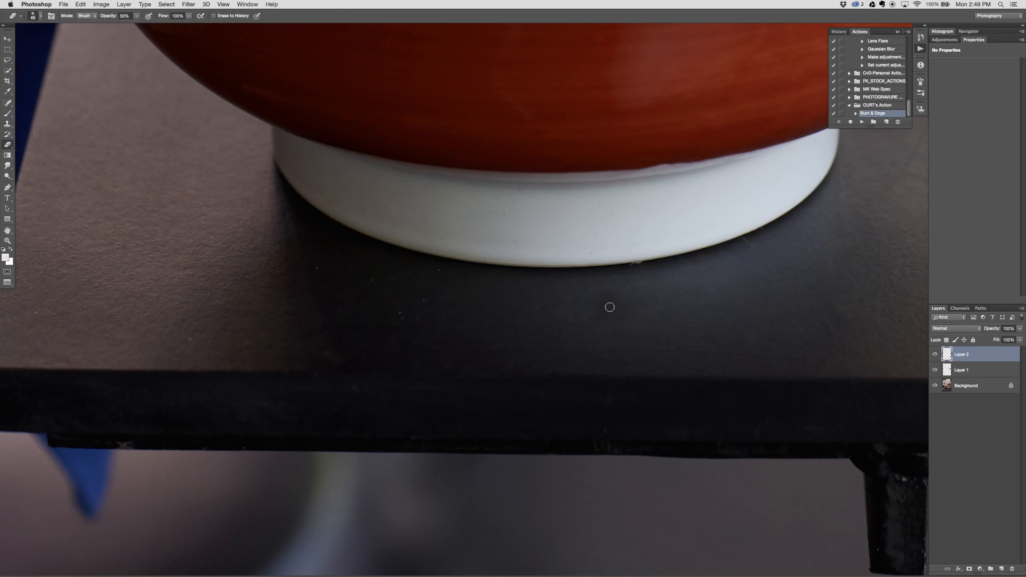
key("bracketright")
key("bracketright")
key("bracketright")
key("bracketright")
key("bracketright")
key("bracketright")
key("bracketright")
key("bracketright")
key("bracketright")
Spot-heal the remaining specks on the tabletop in front of the foot and near the table's left corner.
key("j")
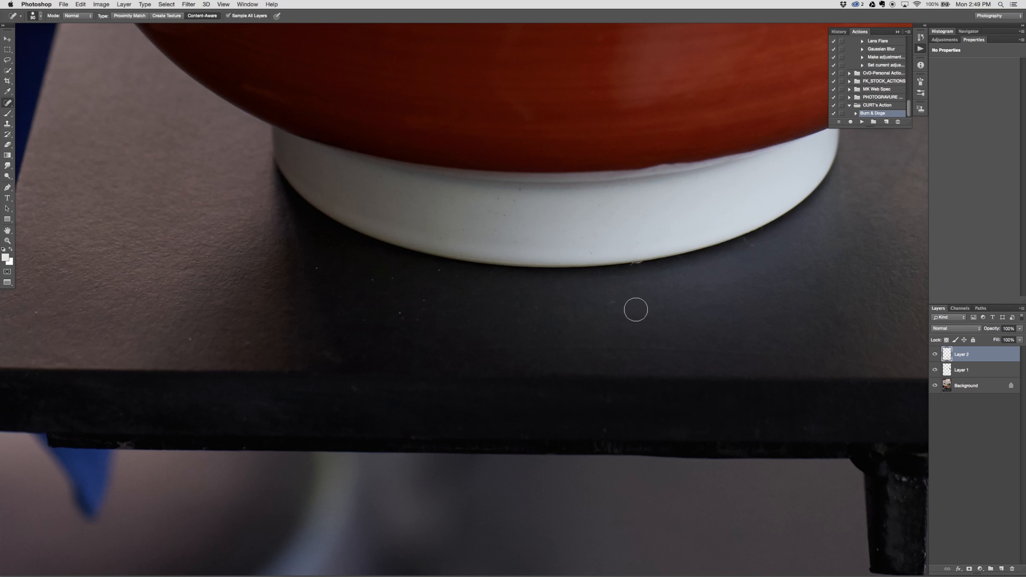
left_click(613, 303)
left_click_drag(425, 301, 420, 311)
left_click(439, 271)
left_click(192, 340)
left_click_drag(192, 266, 481, 382)
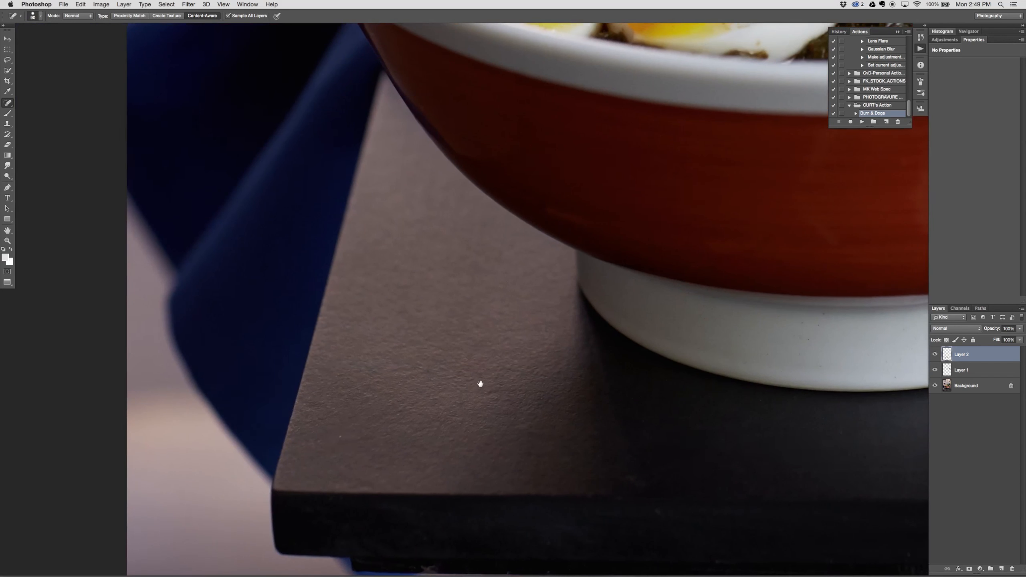
left_click(341, 436)
Examine the chopsticks, background, wine glass and ramen toppings up close for blemishes.
left_click_drag(448, 280, 432, 565)
left_click_drag(396, 271, 400, 561)
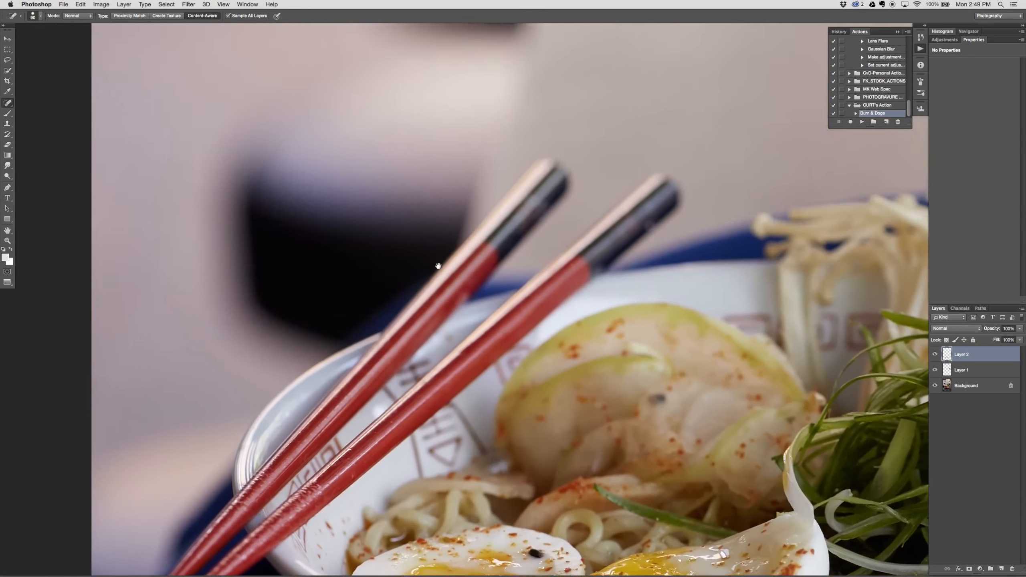
left_click_drag(438, 266, 412, 555)
left_click_drag(430, 352, 414, 566)
left_click_drag(511, 237, 503, 317)
left_click_drag(586, 400, 40, 315)
left_click_drag(427, 381, 543, 104)
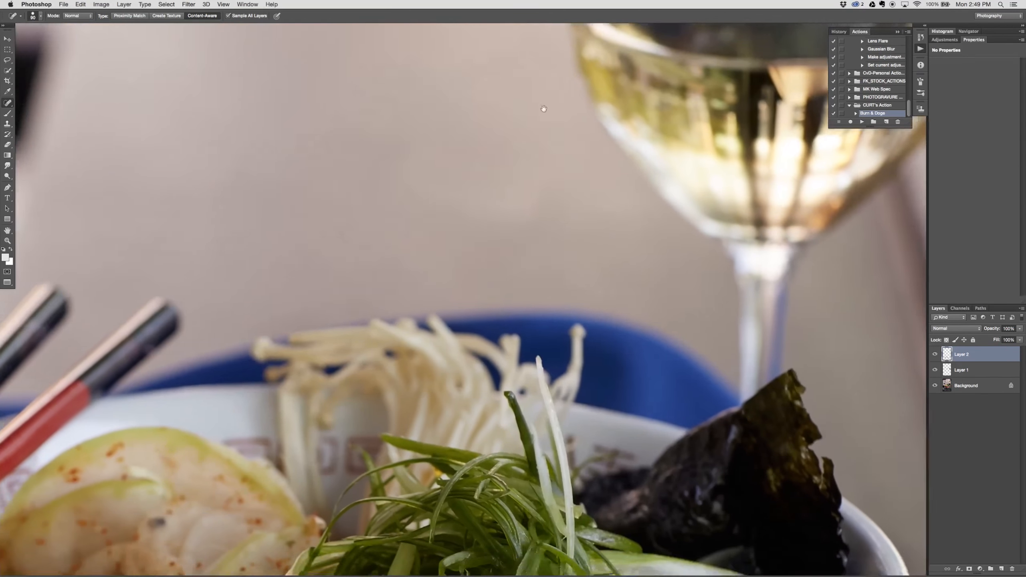
mouse_move(464, 437)
left_mouse_down()
mouse_move(655, 248)
mouse_move(627, 152)
left_mouse_up()
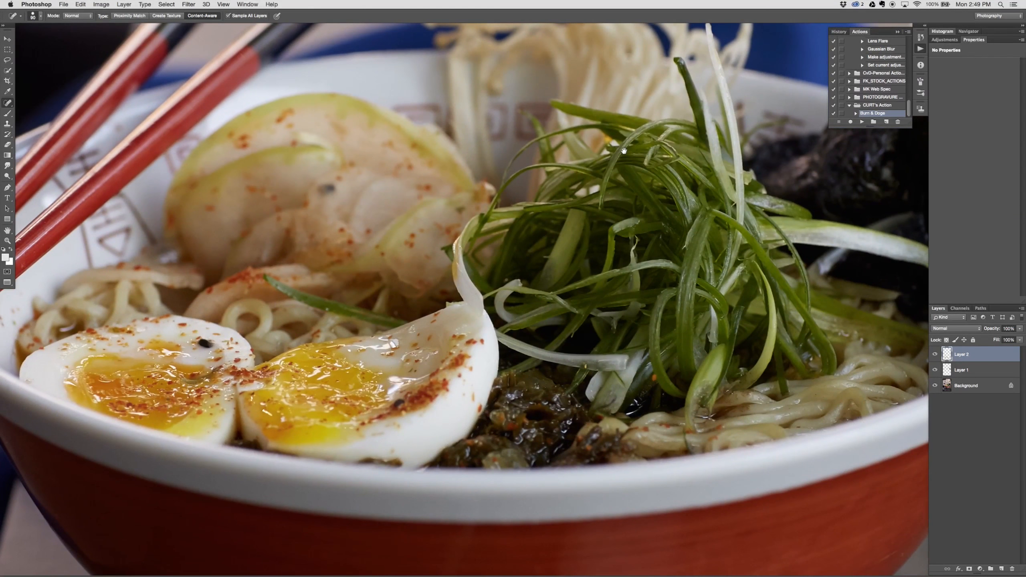
Clone over the scuffs on the right side of the red bowl with an enlarged Clone Stamp at 20% opacity.
key("s")
key("bracketleft")
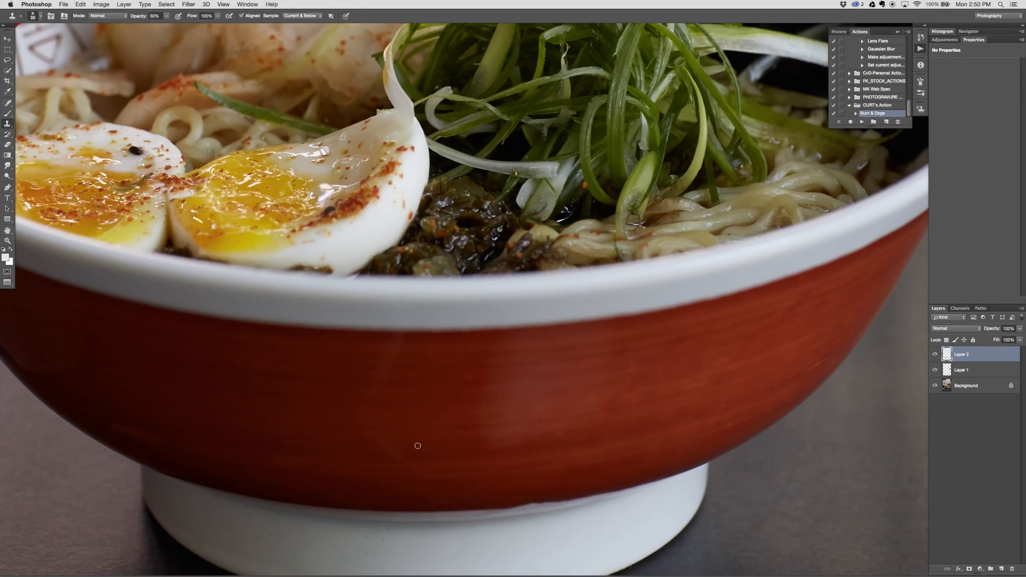
key("bracketright")
key("bracketright")
key("bracketright")
key("bracketright")
key("bracketright")
key("bracketright")
key("bracketright")
mouse_move(509, 457)
left_mouse_down()
mouse_move(495, 403)
mouse_move(454, 387)
left_mouse_up()
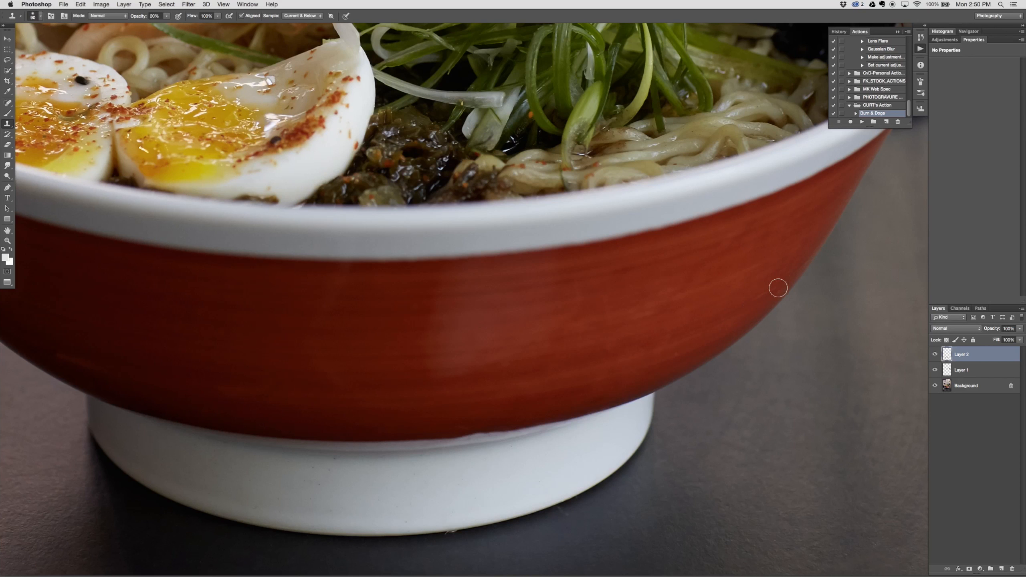
left_click_drag(722, 242, 686, 253)
Clone clean glaze over the streaks below the rim's centre and on the red bowl's lower left side.
scroll(609, 307, "left", 5)
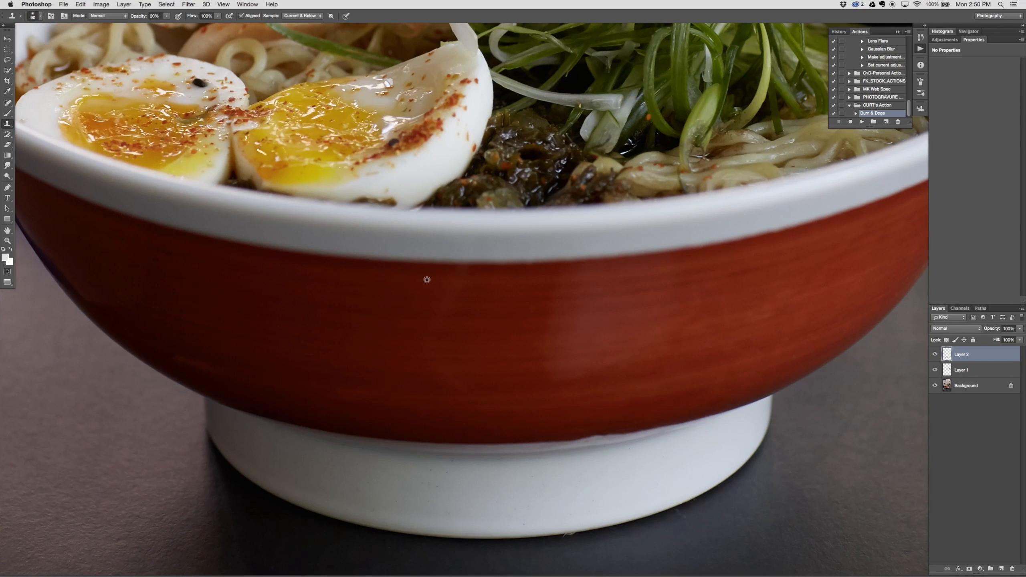
left_click(427, 280, "alt")
left_click_drag(465, 284, 456, 296)
left_click(195, 342, "alt")
left_click_drag(186, 353, 235, 373)
mouse_move(175, 352)
left_mouse_down()
mouse_move(225, 366)
mouse_move(158, 355)
mouse_move(187, 351)
left_mouse_up()
left_click(179, 346, "alt")
Retouch the uneven edge where the red glaze meets the white foot with a smaller Clone Stamp.
left_click_drag(320, 378, 243, 357)
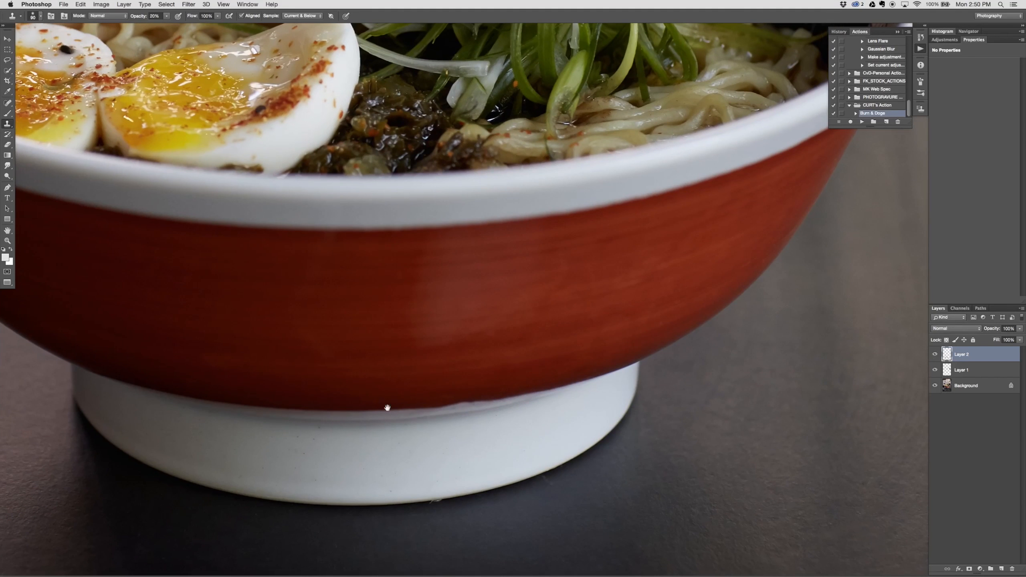
key("bracketleft")
key("bracketleft")
mouse_move(443, 403)
left_mouse_down()
mouse_move(477, 398)
mouse_move(450, 402)
left_mouse_up()
Clone out the stray fibre at the lower edge of the bowl's foot with a reduced Clone Stamp at 50% opacity.
left_click_drag(486, 441, 542, 380)
key("super+equal")
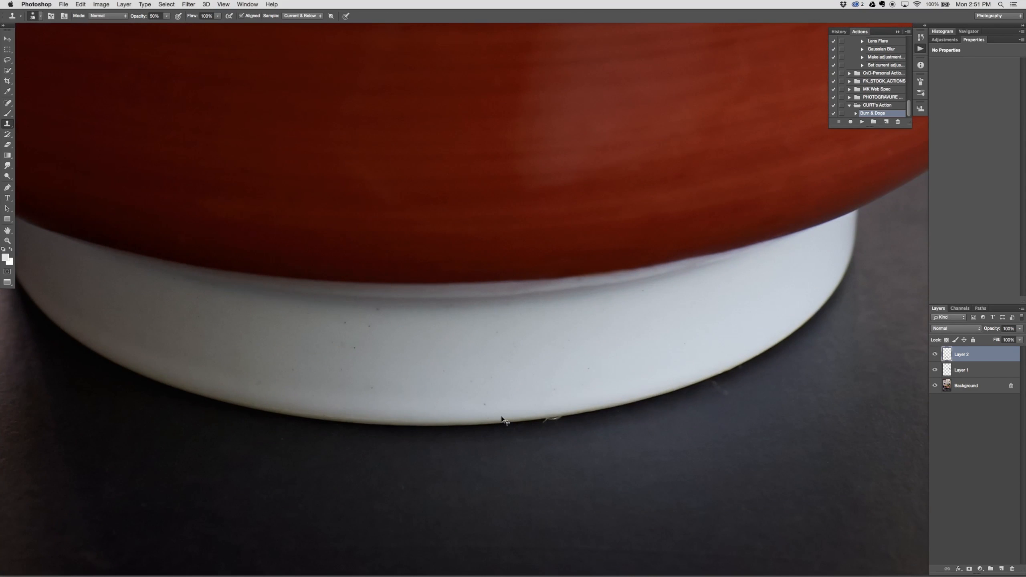
key("super+equal")
mouse_move(509, 385)
left_mouse_down()
mouse_move(555, 440)
mouse_move(264, 363)
left_mouse_up()
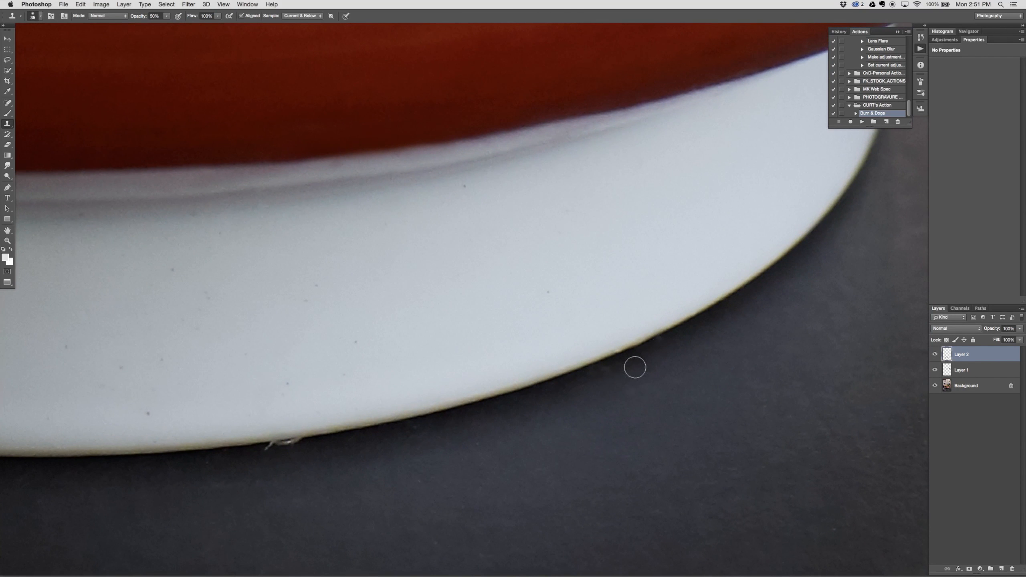
key("bracketleft")
key("bracketleft")
key("bracketleft")
key("bracketleft")
left_click_drag(263, 446, 309, 442)
mouse_move(314, 364)
left_mouse_down()
mouse_move(573, 326)
mouse_move(880, 311)
left_mouse_up()
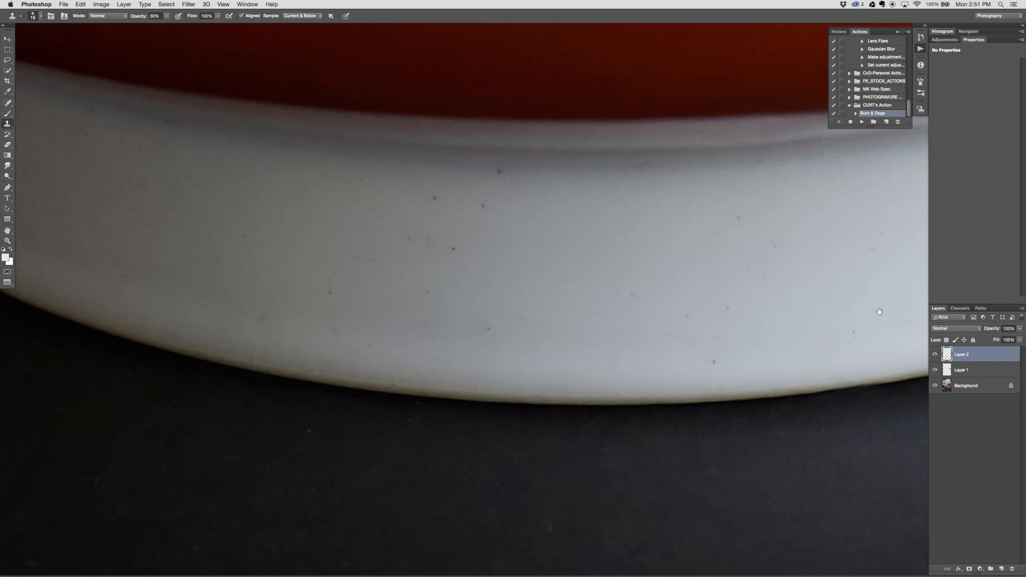
Clone out the light scuffs and specks along the underside lip near the tabletop's left end with the Clone Stamp at 50% opacity.
left_click_drag(390, 337, 818, 477)
left_click_drag(739, 417, 605, 206)
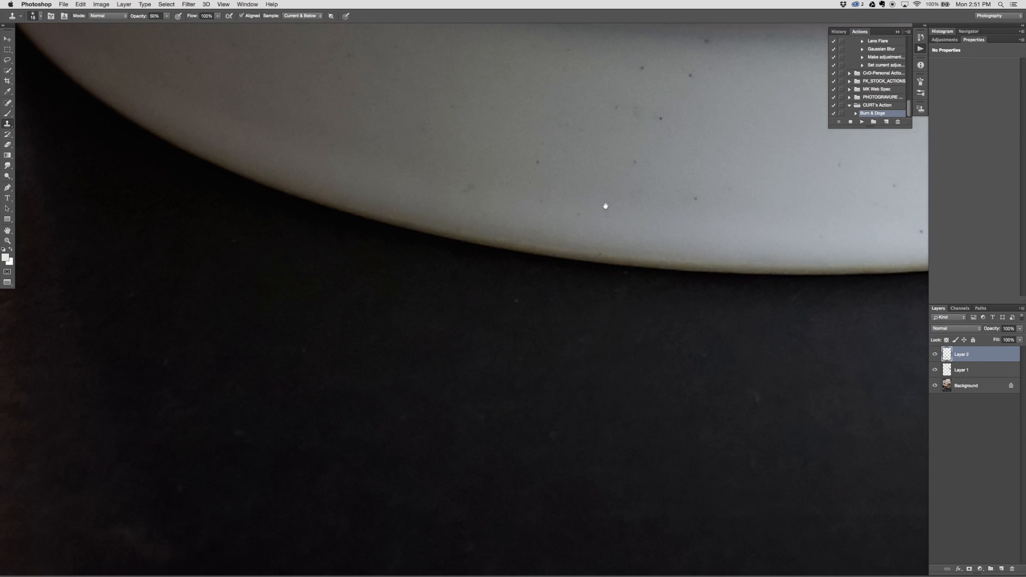
key("super+minus")
key("super+minus")
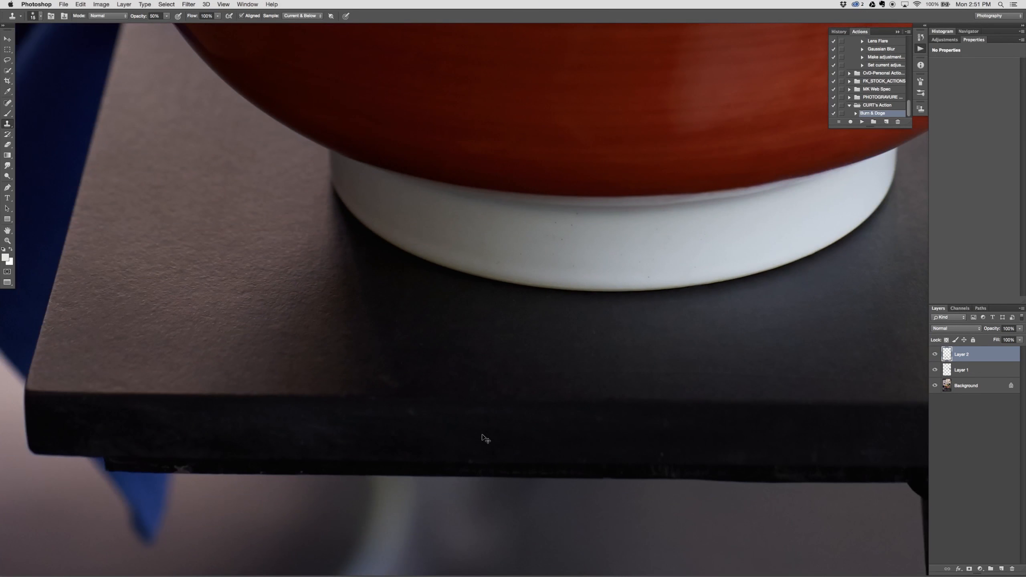
mouse_move(449, 446)
left_mouse_down()
mouse_move(616, 401)
mouse_move(624, 411)
left_mouse_up()
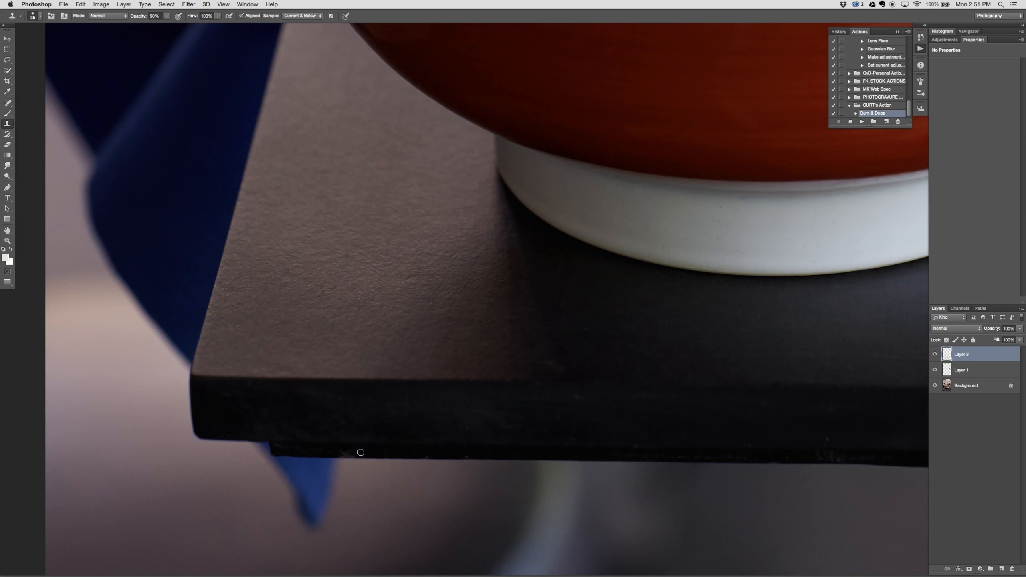
left_click_drag(357, 452, 324, 452)
left_click(484, 457, "alt")
left_click_drag(471, 456, 464, 456)
Clone dark metal over the bright specks and scratches on the short black leg beneath the table.
left_click_drag(633, 441, 243, 435)
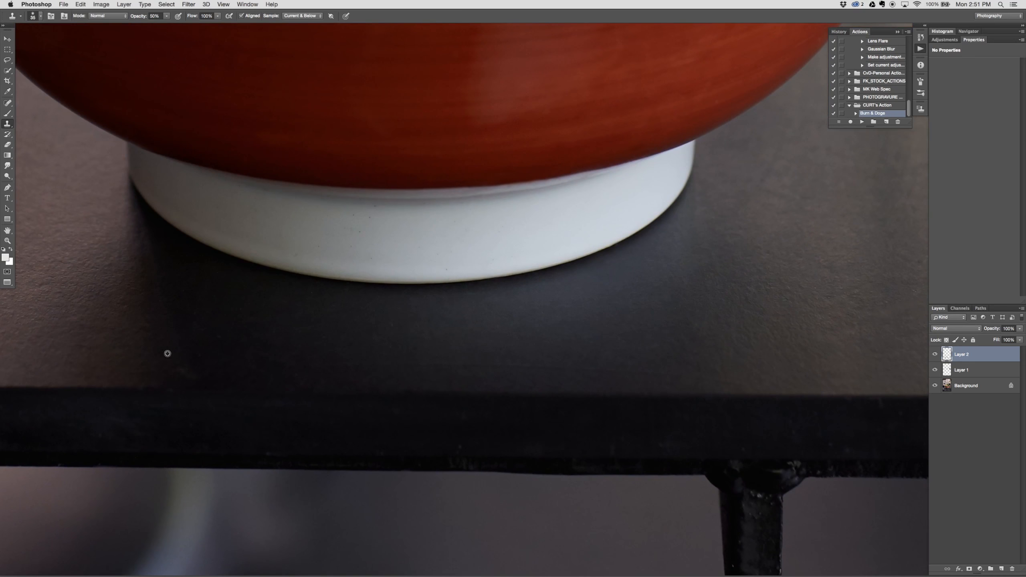
left_click_drag(670, 431, 382, 371)
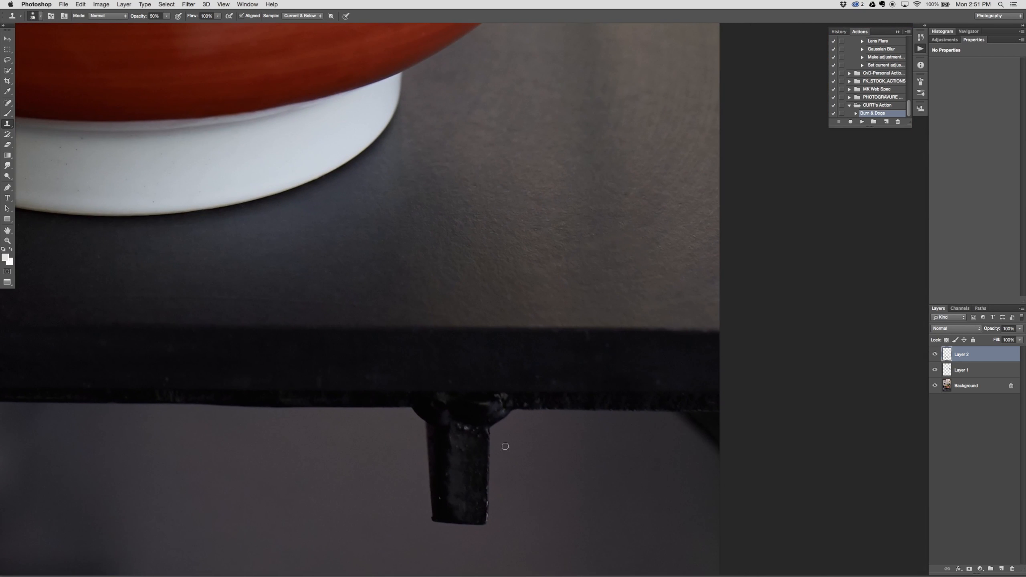
left_click(460, 439, "alt")
left_click_drag(464, 428, 478, 439)
left_click(477, 459, "alt")
left_click(479, 464)
left_click_drag(476, 520, 503, 365)
left_click_drag(495, 329, 515, 451)
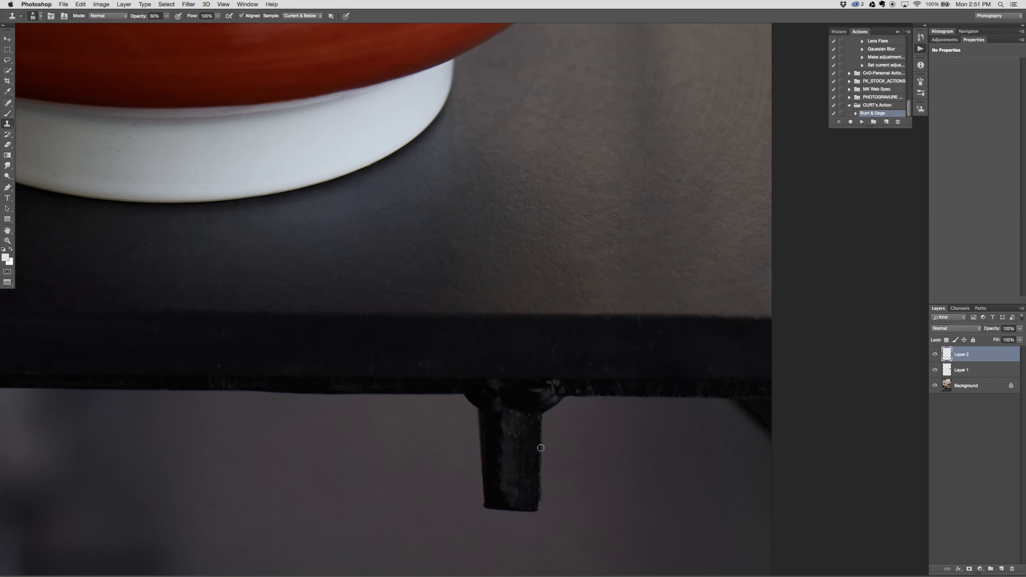
Add a new layer above Layer 2 and clone over the joint where the leg meets the table, with the Clone Stamp enlarged to 100 px.
key("super+minus")
key("super+minus")
key("super+minus")
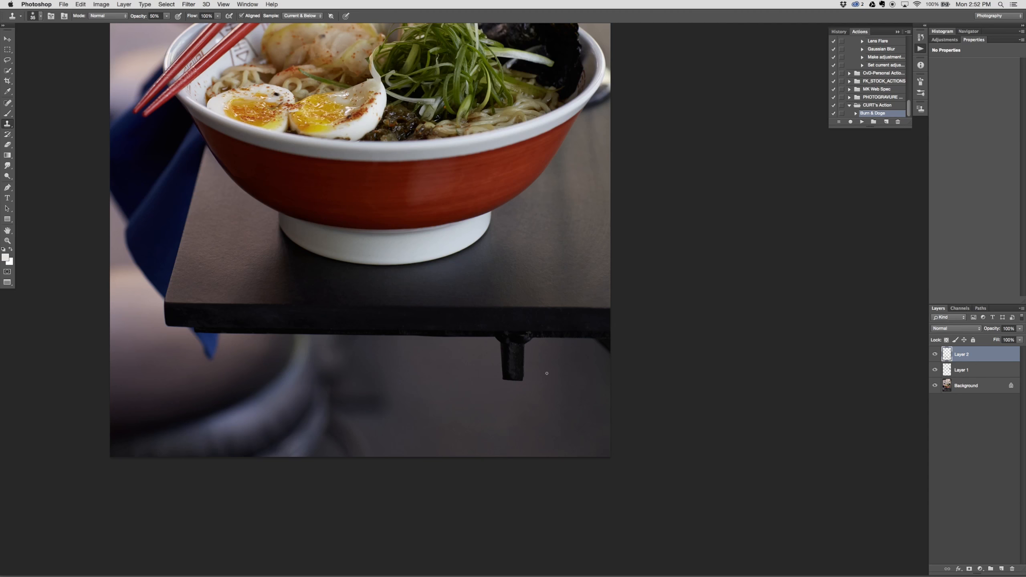
left_click(1003, 568)
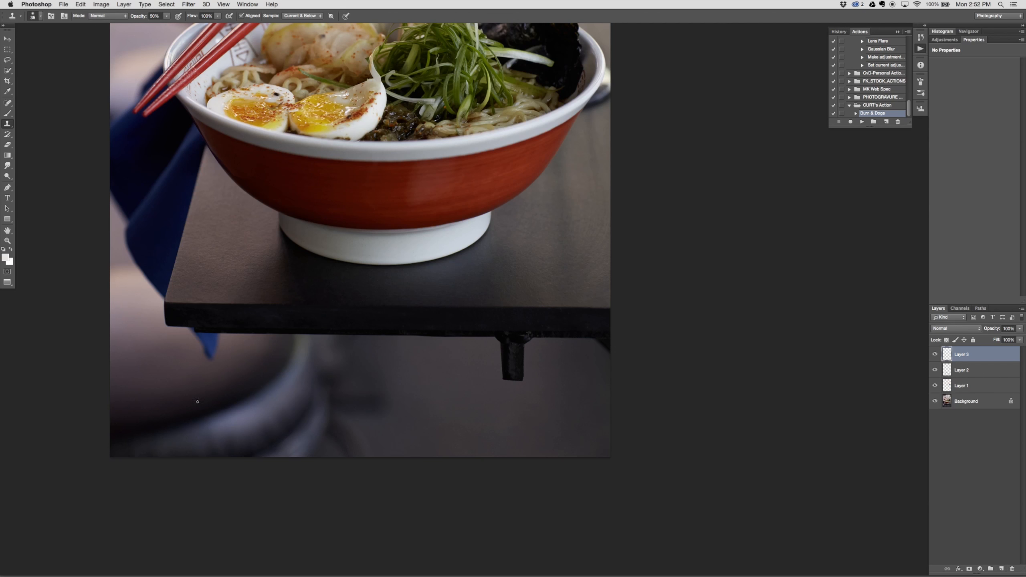
key("super+plus")
key("super+plus")
key("super+plus")
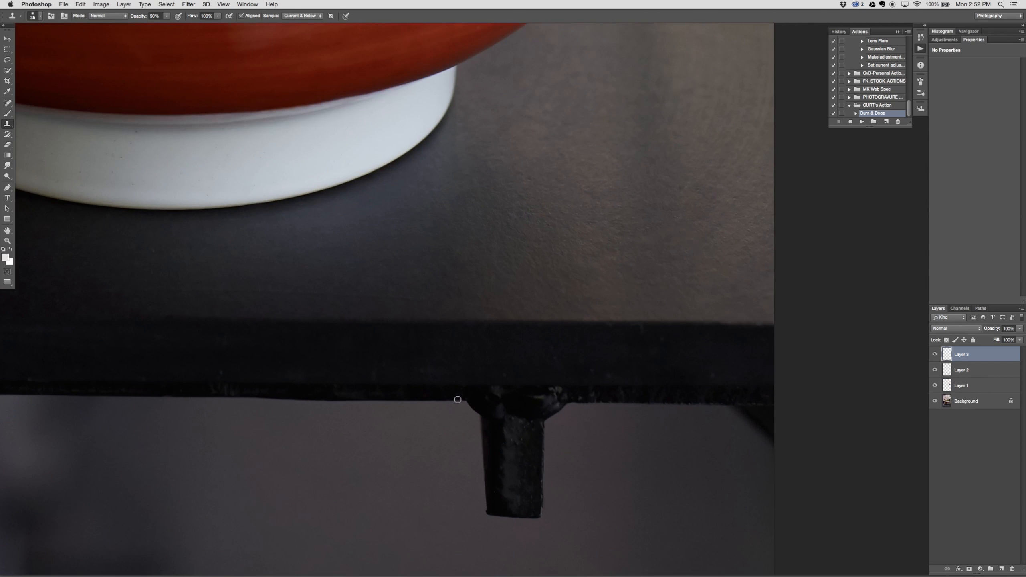
key("bracketright")
key("bracketright")
key("bracketright")
key("bracketright")
key("bracketright")
key("bracketright")
key("bracketright")
left_click(464, 401, "alt")
mouse_move(465, 402)
left_mouse_down()
mouse_move(508, 408)
mouse_move(444, 407)
mouse_move(543, 400)
mouse_move(442, 403)
mouse_move(576, 398)
left_mouse_up()
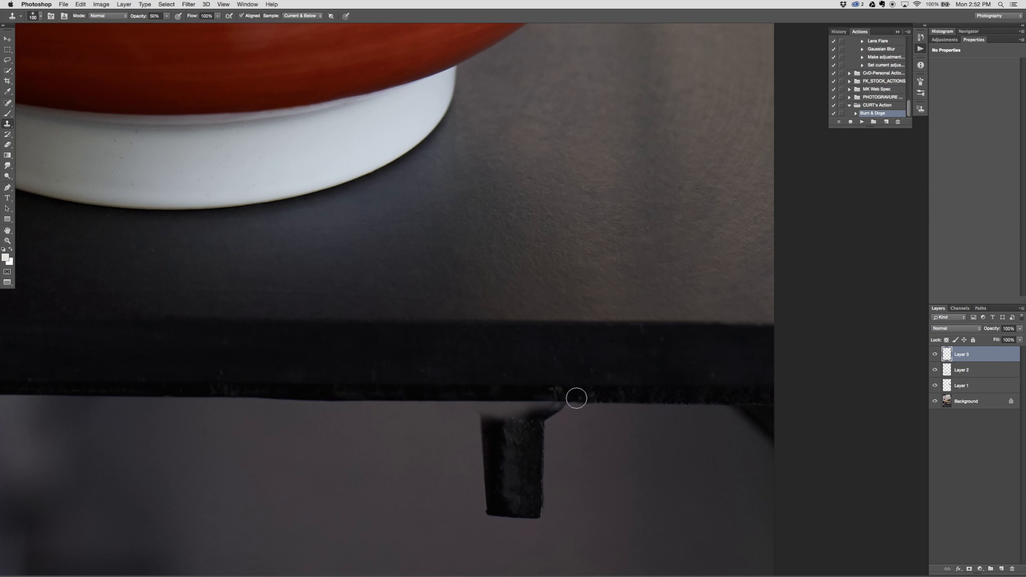
Clone blurred background over the rest of the table leg, enlarging the Clone Stamp to 175 px, and leave the leg-removal layer visible.
left_click_drag(459, 415, 489, 502)
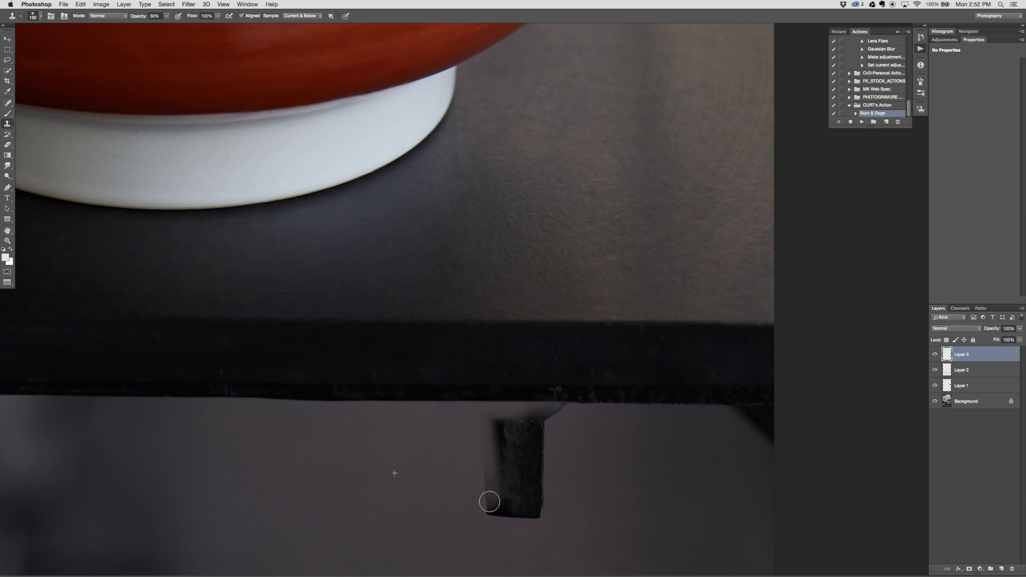
key("bracketright")
key("bracketright")
key("bracketright")
mouse_move(495, 428)
left_mouse_down()
mouse_move(521, 522)
mouse_move(495, 539)
mouse_move(528, 484)
mouse_move(529, 442)
mouse_move(481, 515)
mouse_move(510, 526)
mouse_move(557, 439)
mouse_move(555, 403)
left_mouse_up()
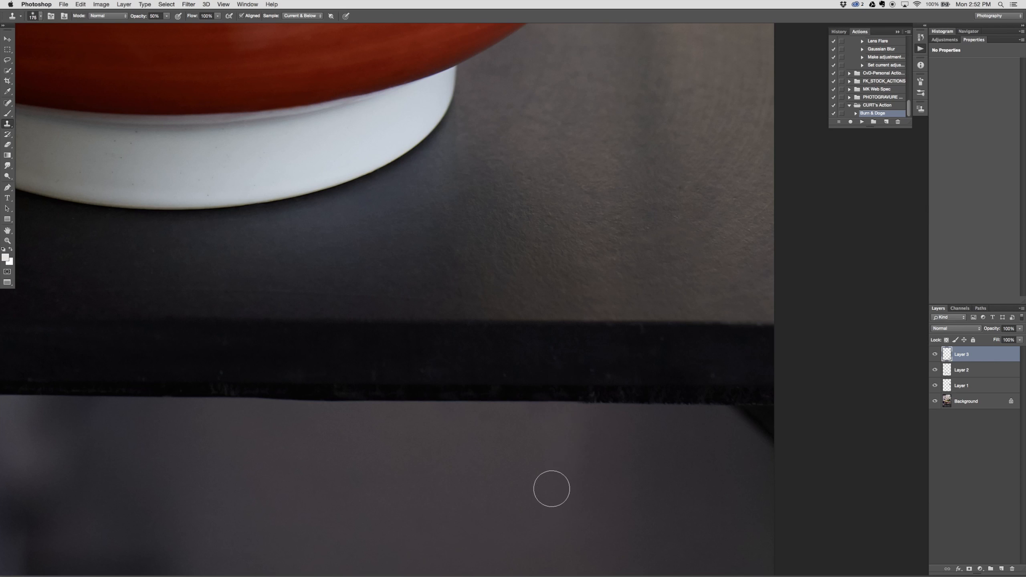
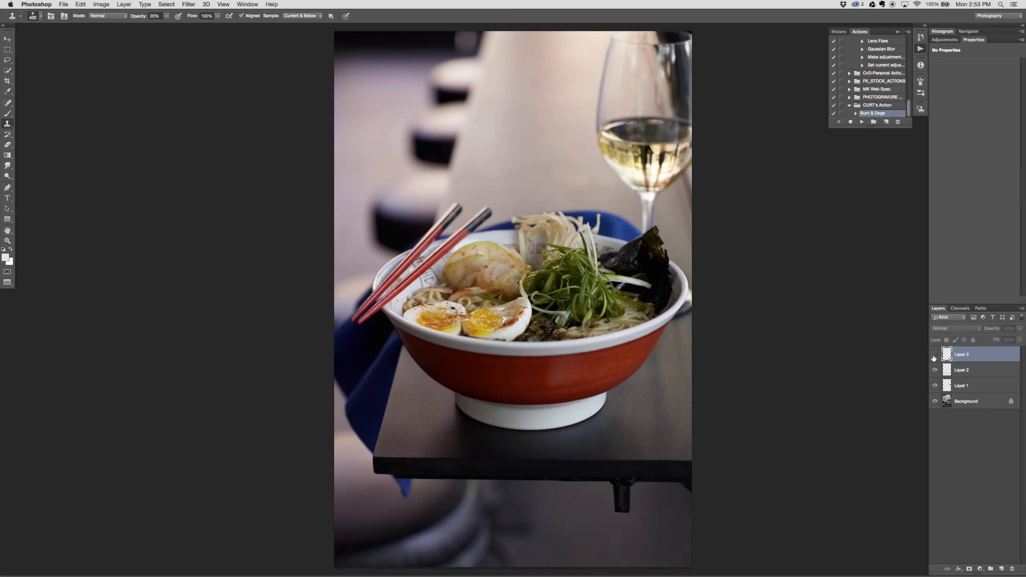
left_click(935, 354)
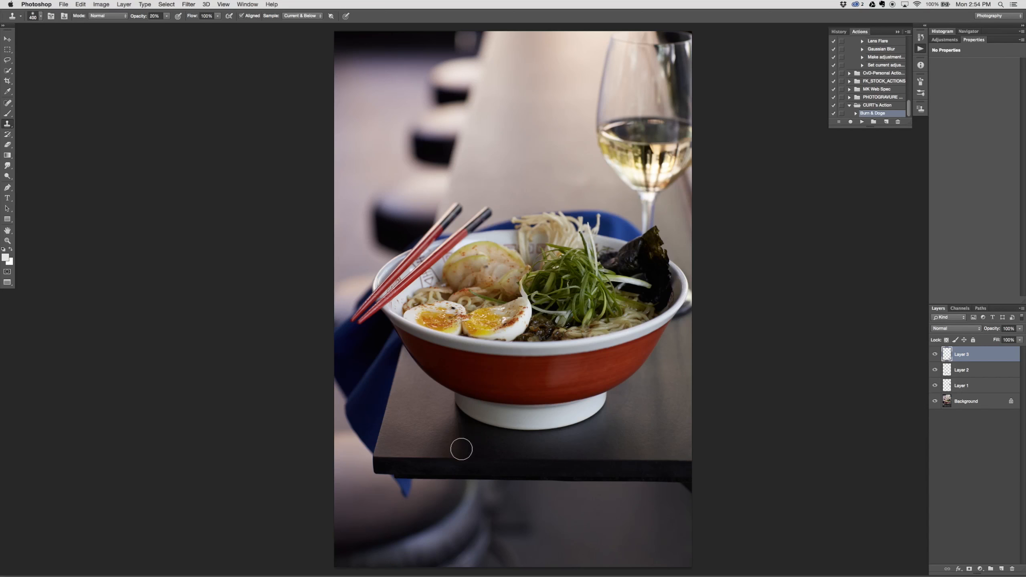
Add a Curves adjustment layer that raises the highlights, anchor the shadows at input 17, output 21, and compare before and after.
key("v")
left_click(981, 569)
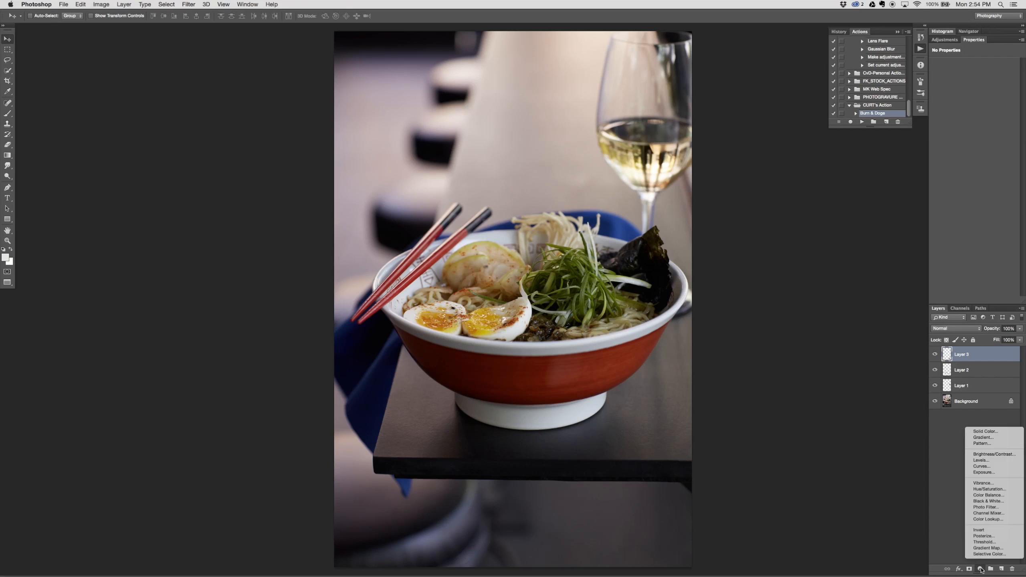
left_click(1007, 466)
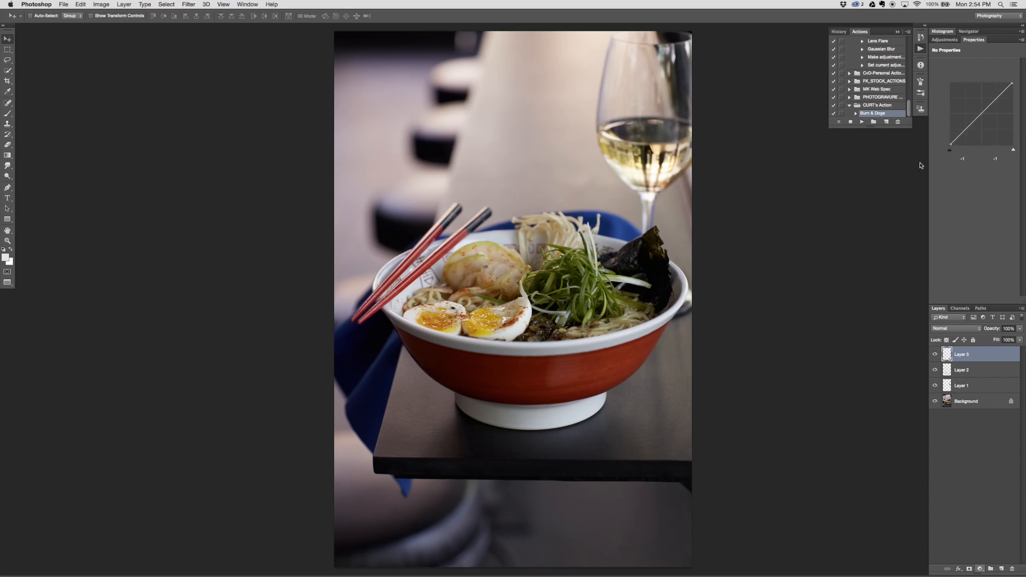
left_click_drag(1002, 95, 1001, 87)
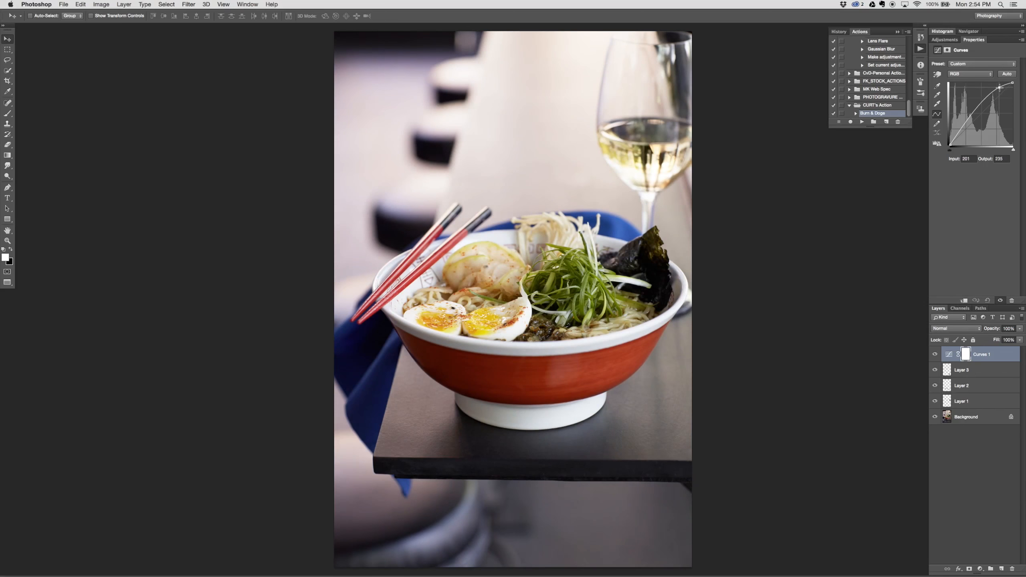
left_click_drag(1002, 88, 1000, 89)
left_click_drag(959, 134, 955, 139)
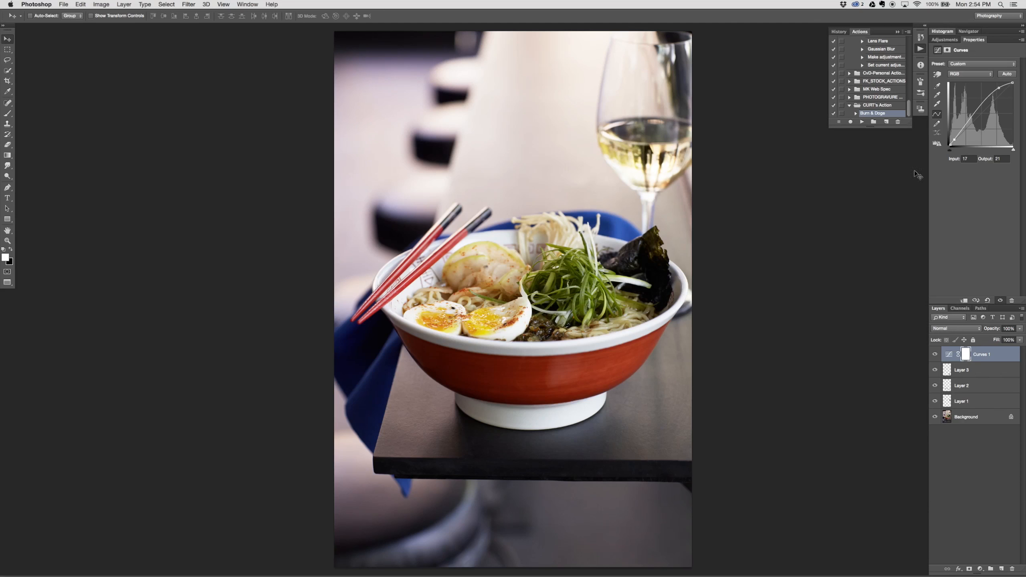
left_click(935, 355)
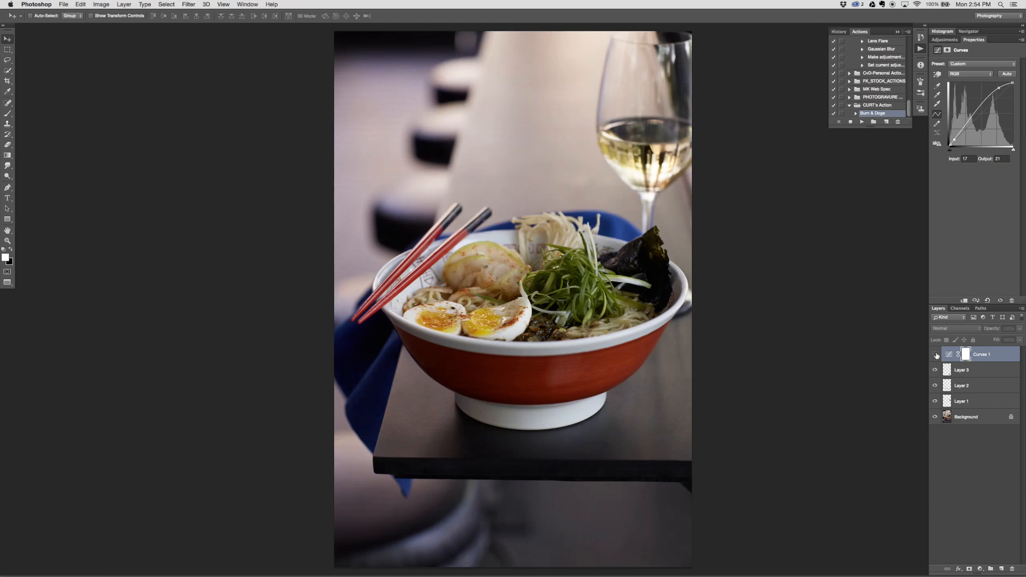
left_click(935, 355)
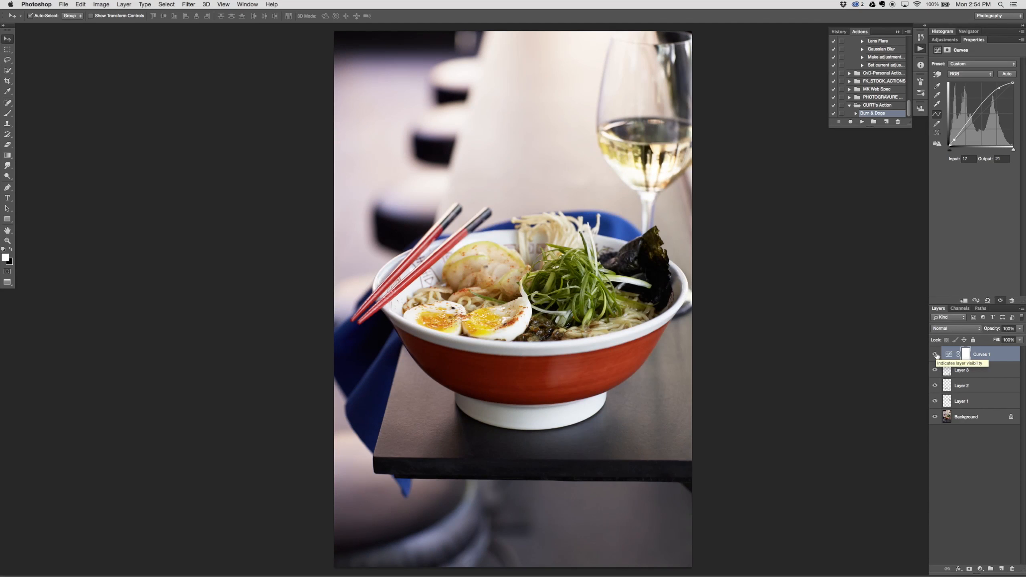
Invert the Curves layer's mask to black and paint white across the food in the bowl with a 2200 px brush at 50% opacity.
key("super+i")
key("b")
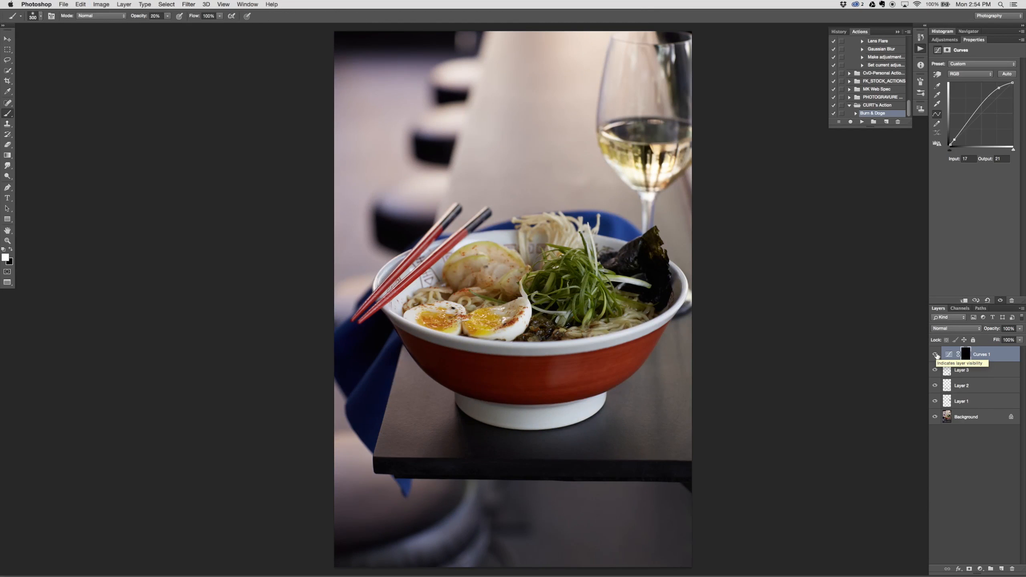
key("bracketright")
key("bracketright")
key("bracketright")
key("bracketright")
key("bracketright")
key("bracketright")
key("bracketright")
key("bracketright")
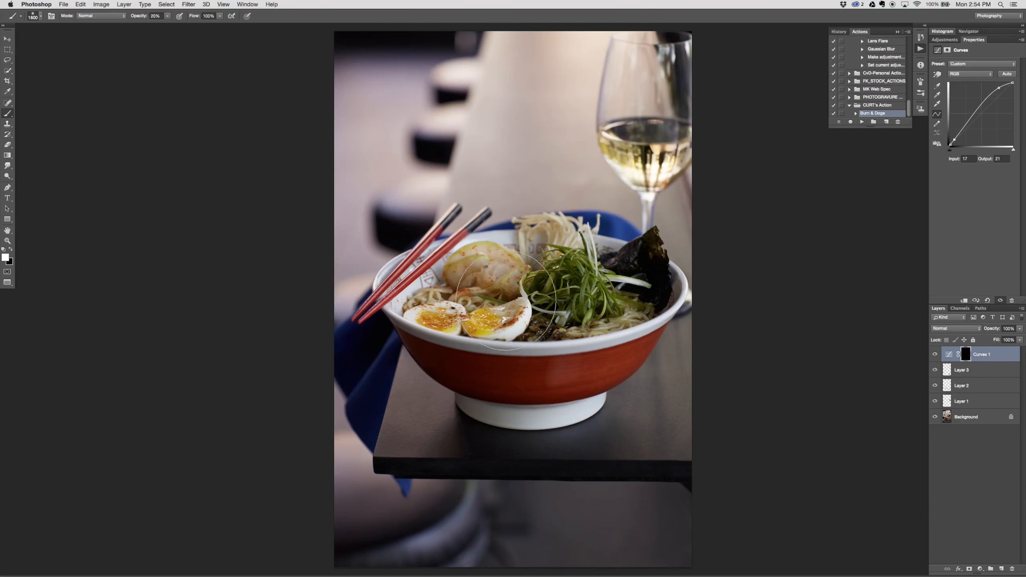
key("bracketright")
key("bracketright")
key("bracketright")
key("bracketright")
key("bracketright")
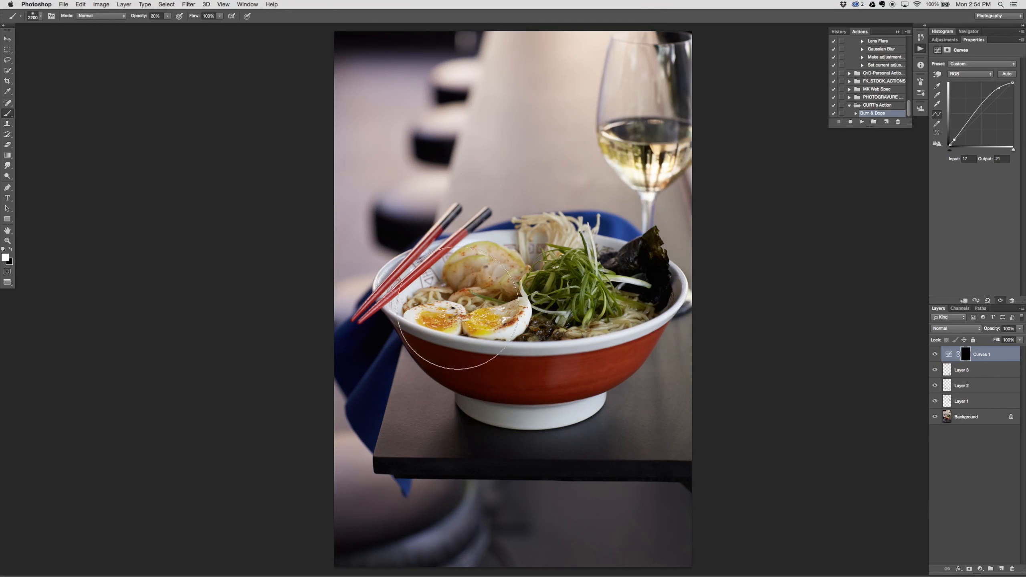
key("5")
mouse_move(451, 298)
left_mouse_down()
mouse_move(629, 296)
mouse_move(505, 297)
left_mouse_up()
Extend the Curves mask painting over the surrounding scene with a 2900 px brush at 20% opacity and compare before and after.
key("bracketright")
key("bracketright")
key("2")
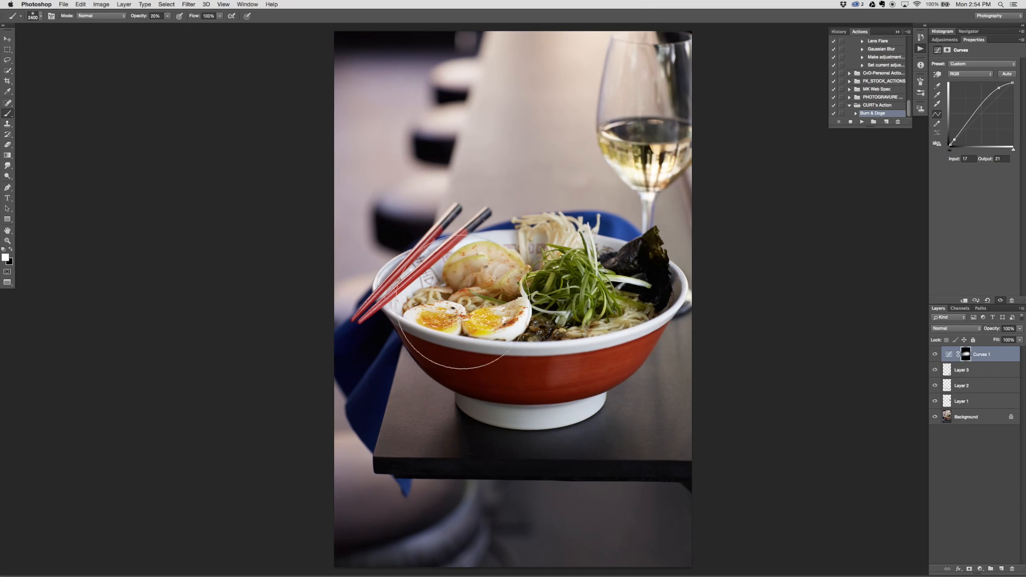
key("bracketright")
key("bracketright")
key("bracketright")
key("bracketright")
key("bracketright")
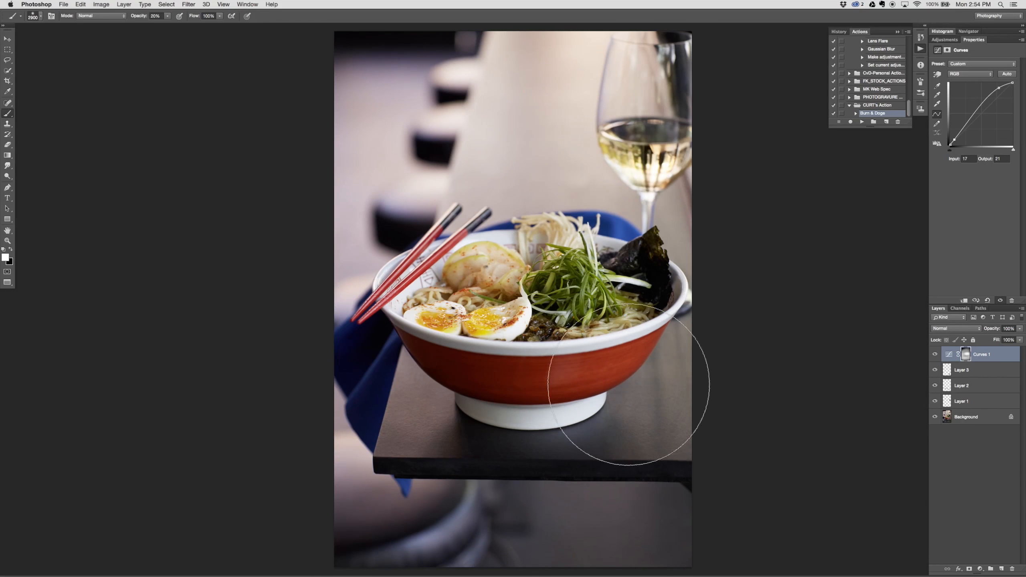
key("v")
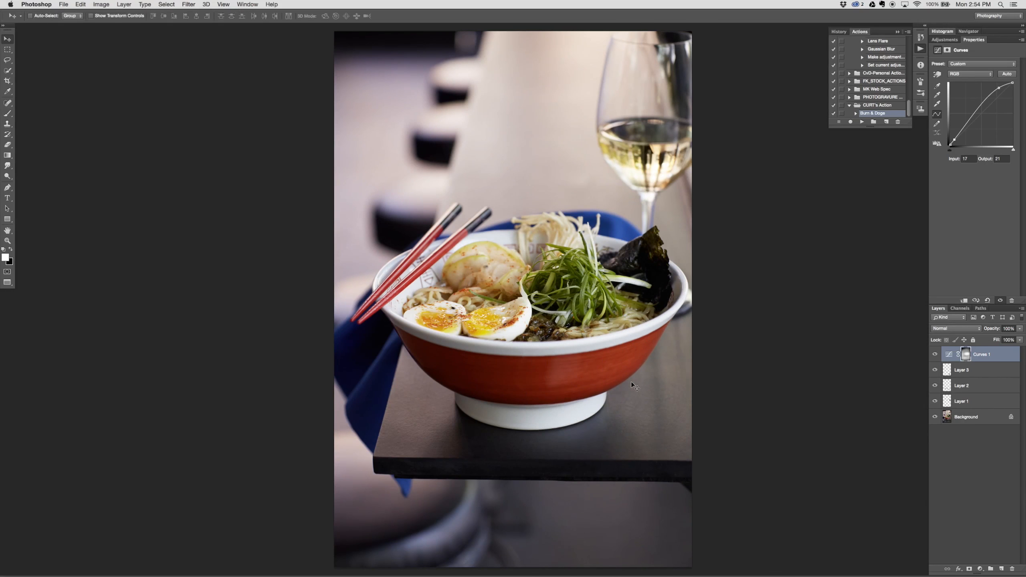
left_click_drag(631, 382, 604, 389)
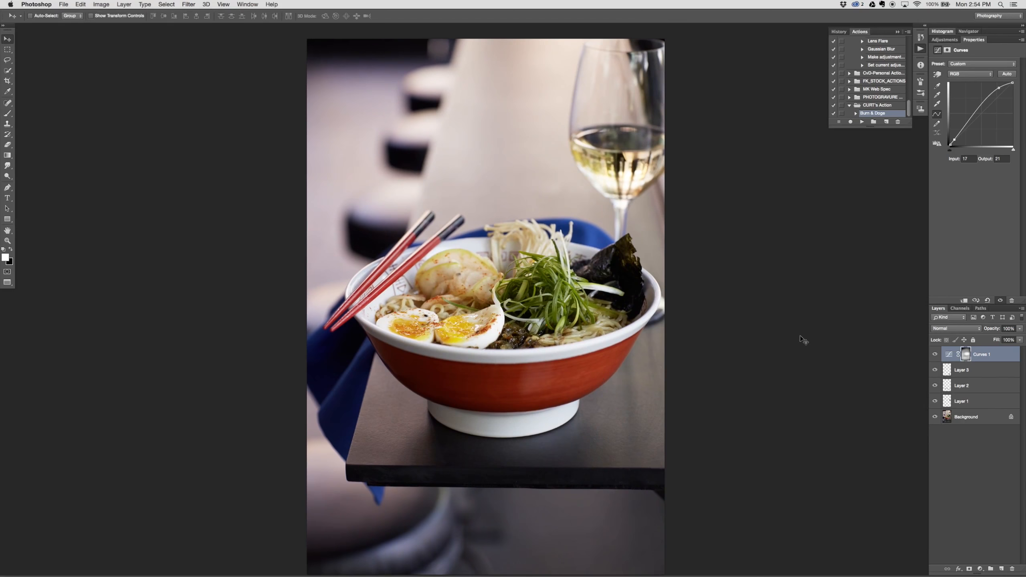
left_click(936, 354)
left_click(936, 354)
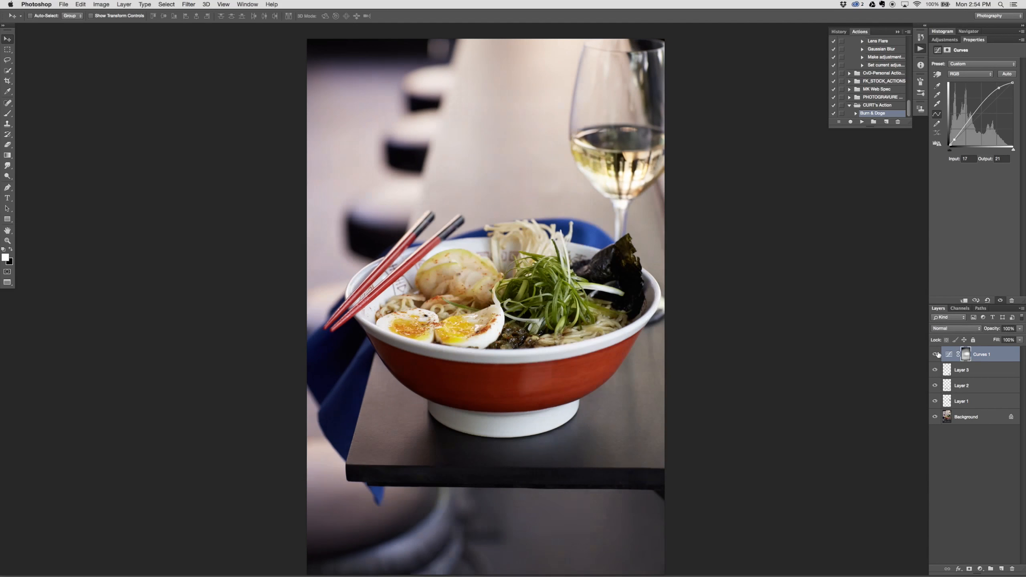
Add a second Curves adjustment layer, raise the midtones from input 113 to output 160, and invert its mask to black.
left_click(981, 569)
left_click(978, 462)
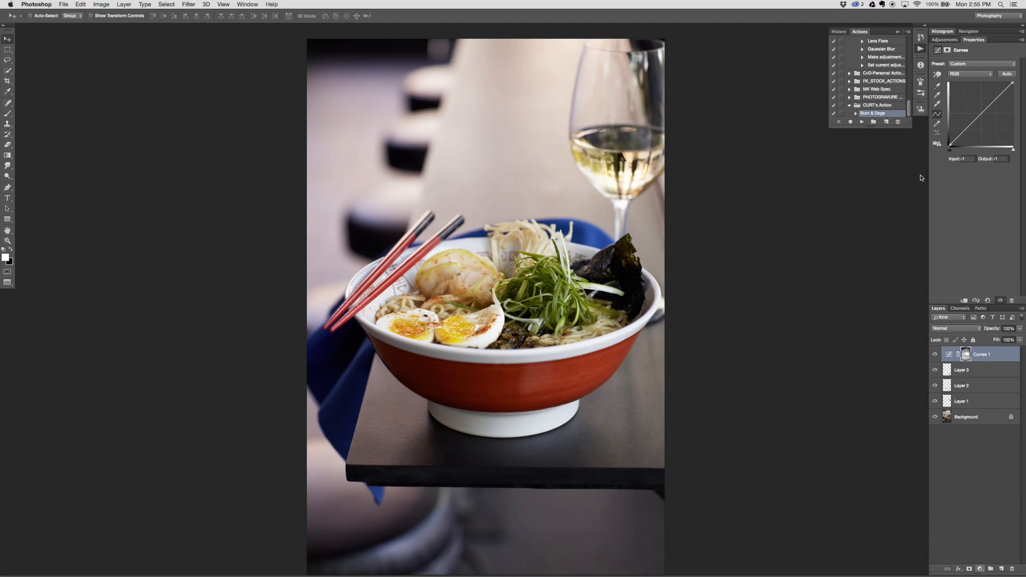
left_click_drag(984, 111, 981, 106)
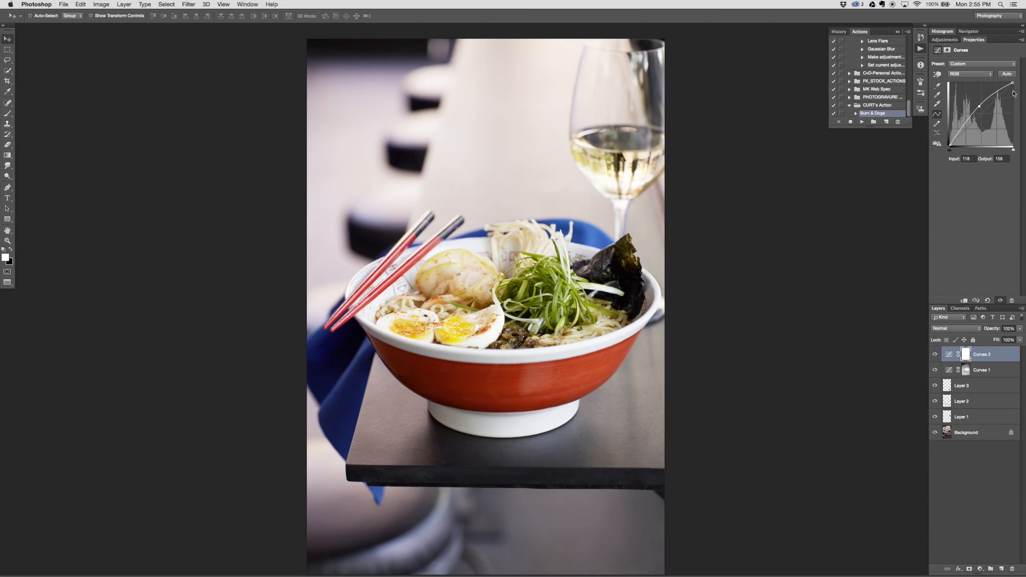
left_click_drag(980, 106, 977, 105)
key("ctrl+i")
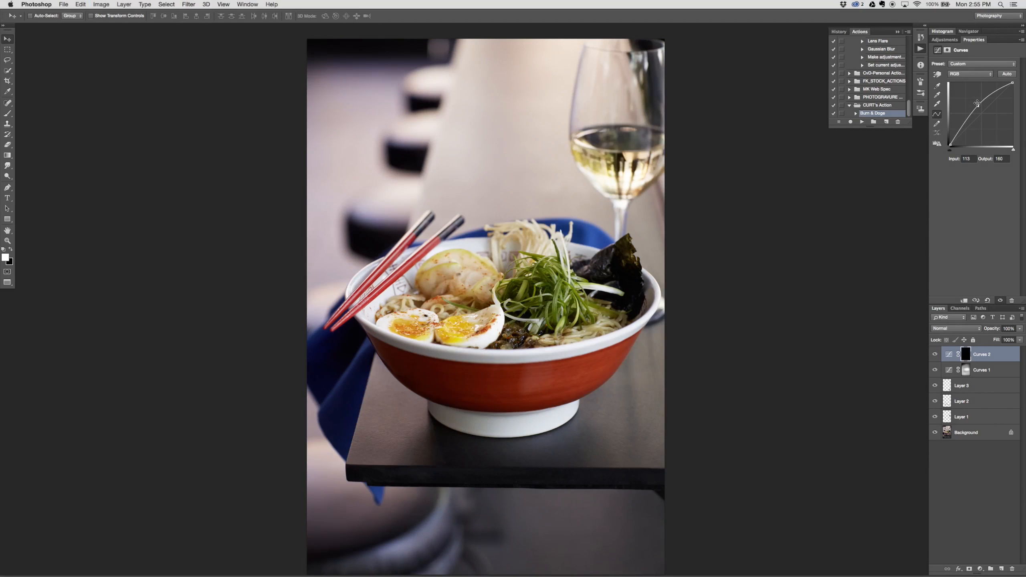
Paint the second Curves layer's brightening onto the greens and toppings in the bowl with a 400 px brush at 20% opacity.
key("b")
key("bracketleft")
key("bracketleft")
key("bracketleft")
key("bracketleft")
key("bracketleft")
key("bracketleft")
key("bracketleft")
key("bracketleft")
key("bracketleft")
key("bracketleft")
key("bracketleft")
key("bracketleft")
key("bracketleft")
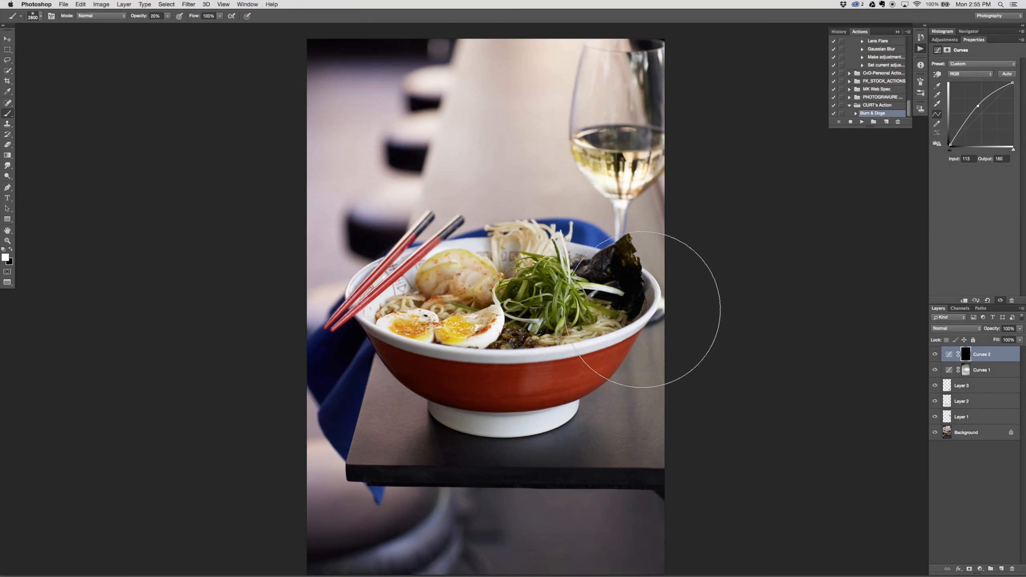
key("bracketleft")
key("bracketleft")
key("bracketleft")
key("bracketleft")
key("bracketleft")
key("bracketleft")
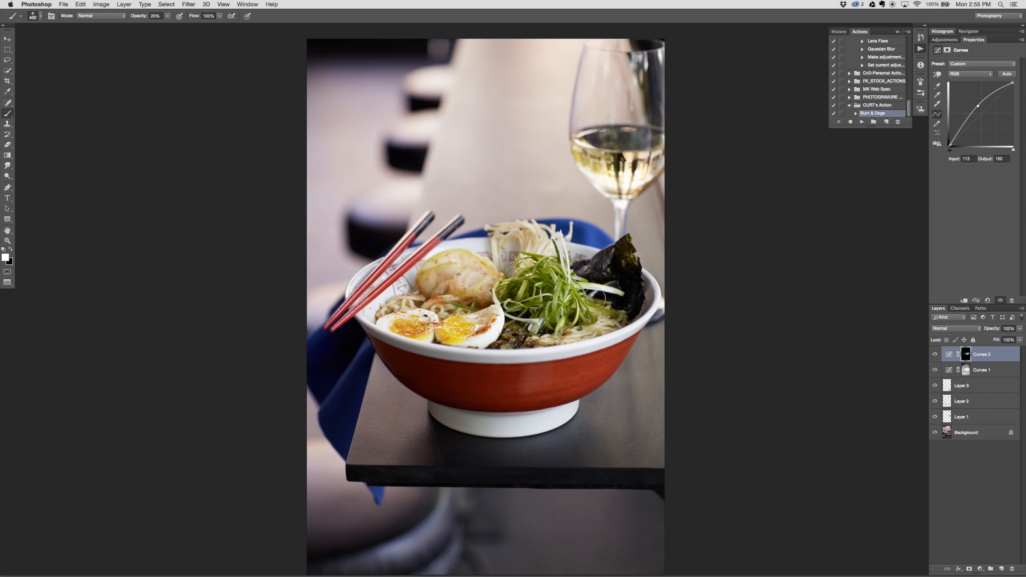
Add a new empty retouching layer directly above Layer 3 and switch to the Clone Stamp.
key("super+minus")
key("v")
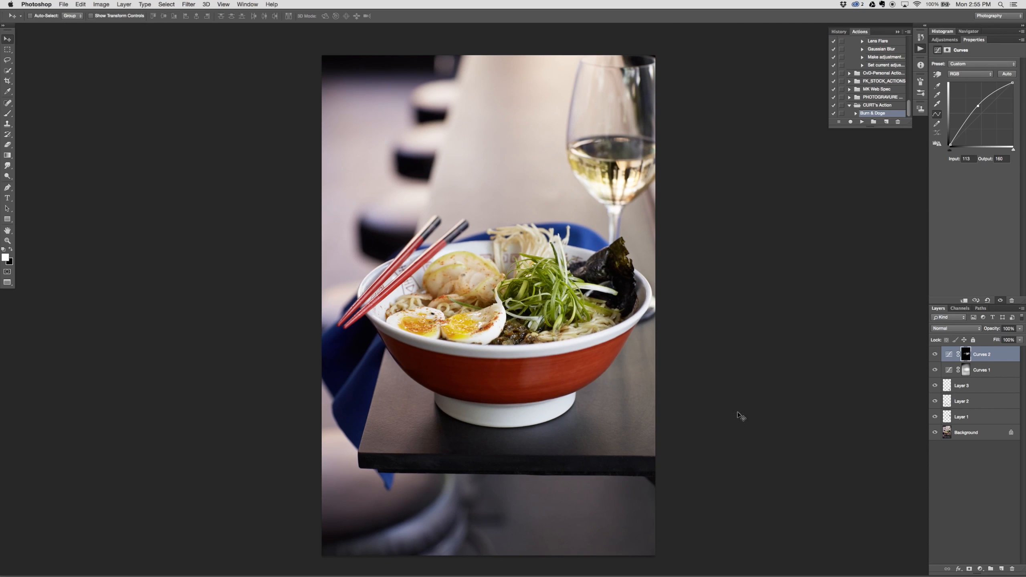
left_click(994, 386)
left_click(1003, 569)
key("s")
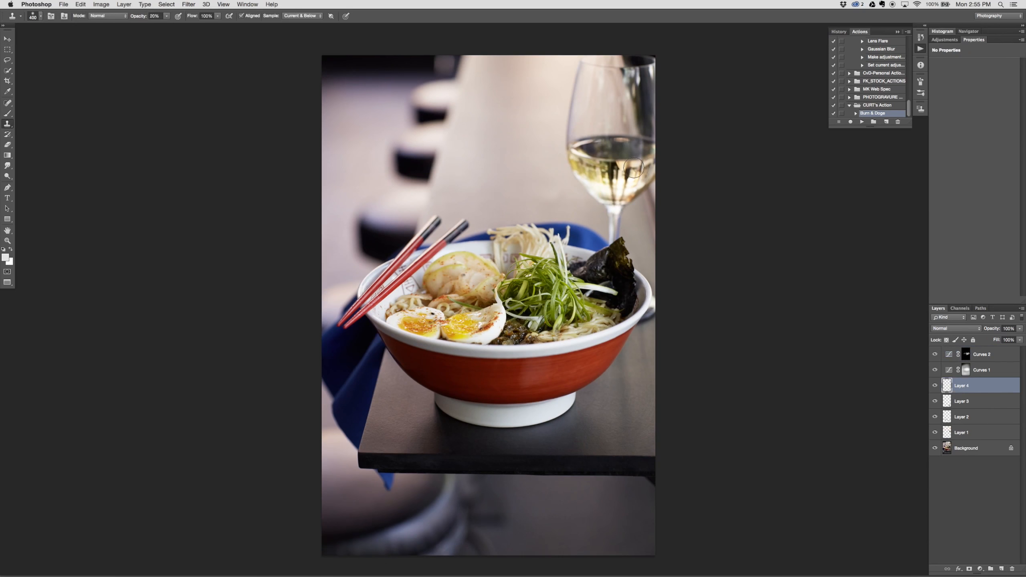
Clone out the dark vertical reflections in the wine glass with a smaller brush at 20% opacity.
key("super+plus")
key("super+plus")
key("super+plus")
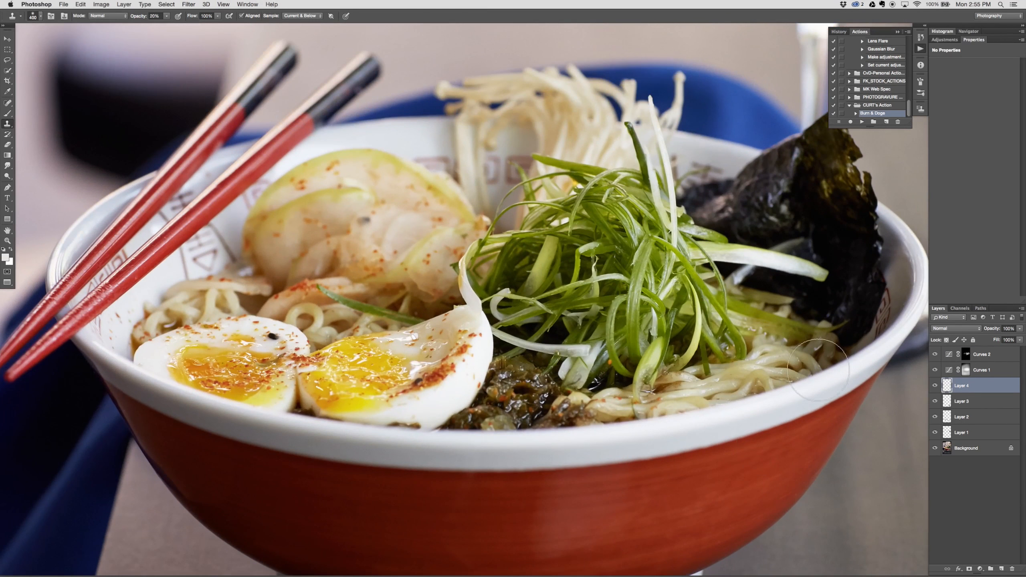
left_click_drag(801, 163, 519, 447)
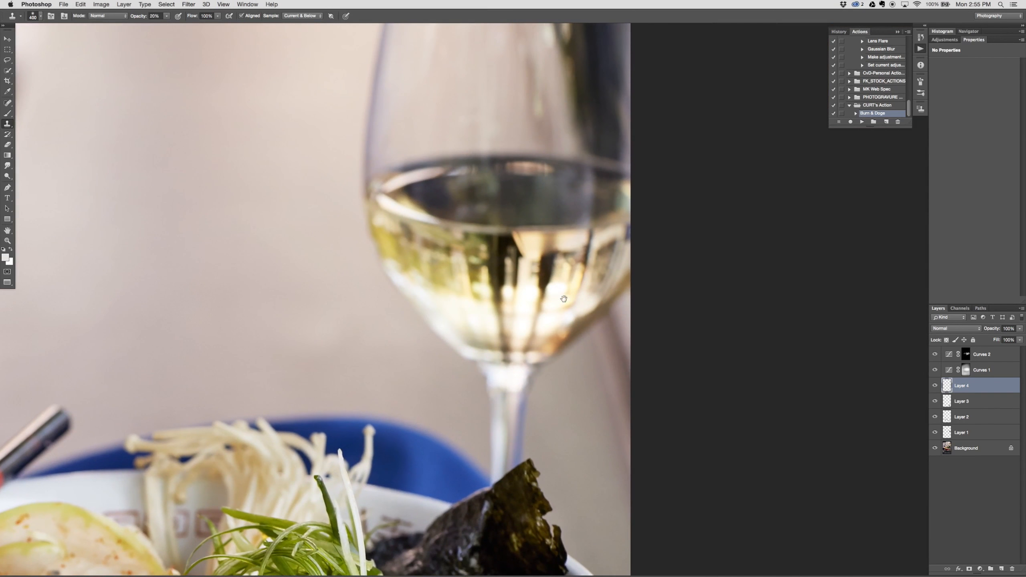
key("bracketleft")
key("bracketleft")
key("bracketleft")
key("bracketleft")
left_click_drag(499, 250, 500, 334)
mouse_move(506, 240)
left_mouse_down()
mouse_move(514, 289)
mouse_move(495, 288)
mouse_move(541, 307)
left_mouse_up()
left_click_drag(544, 259, 545, 296)
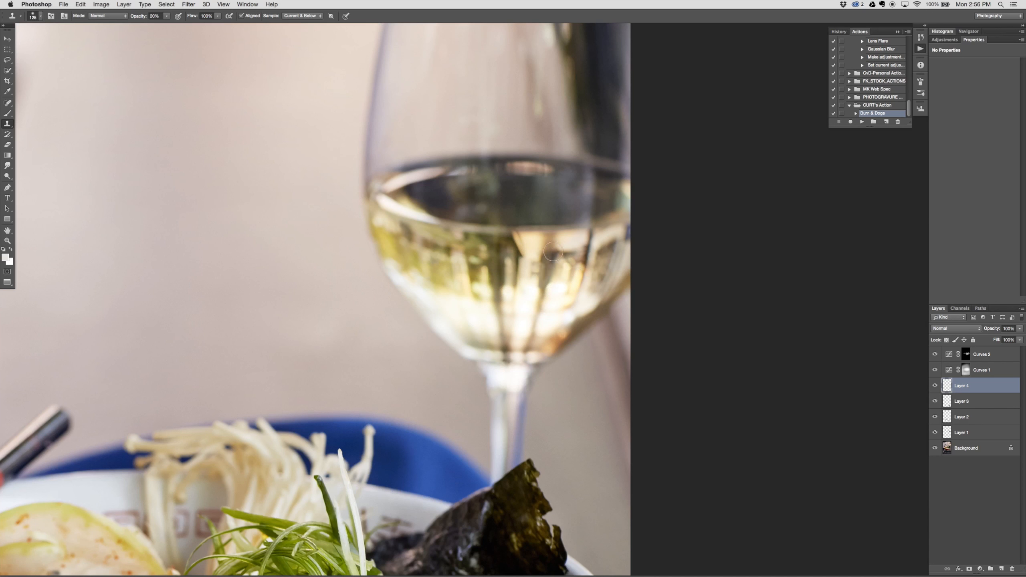
mouse_move(553, 252)
left_mouse_down()
mouse_move(588, 252)
mouse_move(575, 294)
left_mouse_up()
left_click(523, 242, "alt")
left_click_drag(512, 244, 512, 293)
left_click_drag(501, 339, 501, 352)
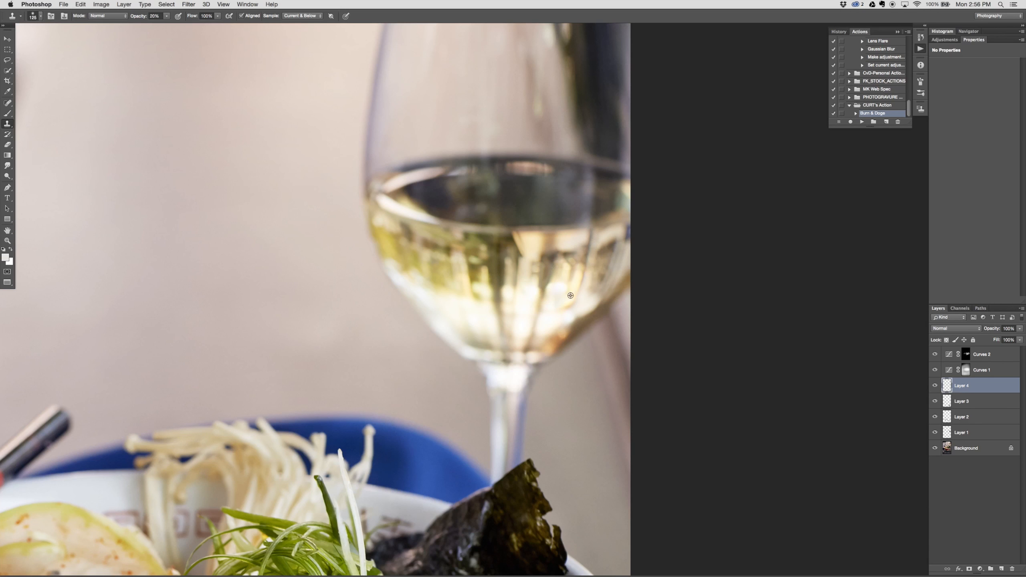
Add a Curves adjustment layer above Curves 2, darken it from input 216 to output 169, and compare before and after.
left_click_drag(529, 439, 590, 184)
left_click_drag(430, 349, 574, 348)
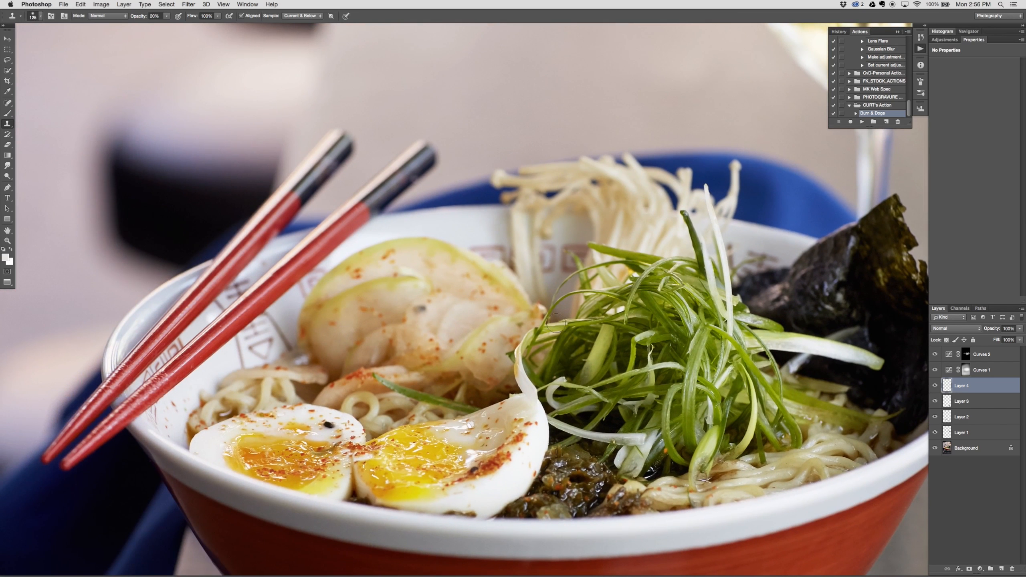
key("super+0")
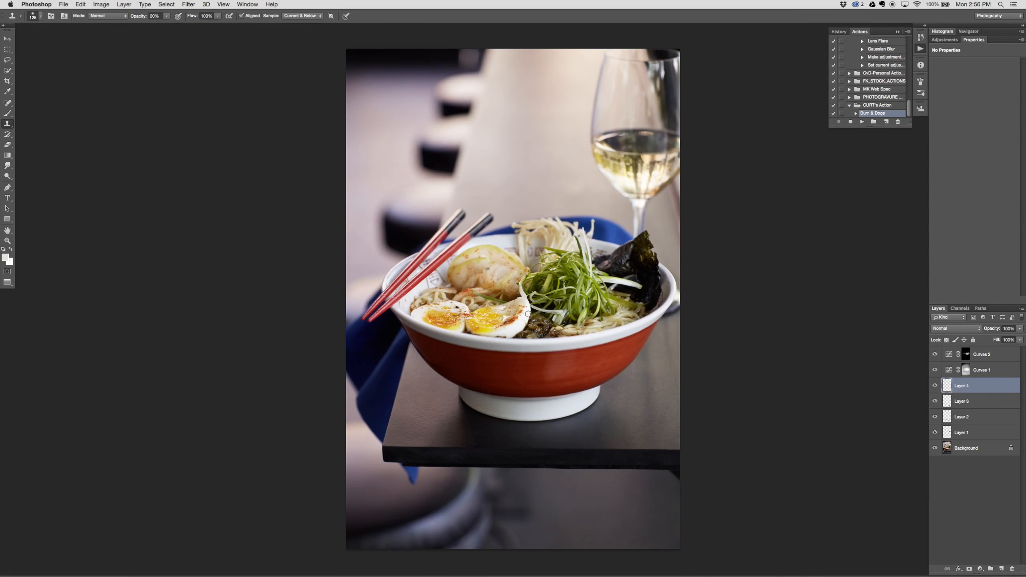
key("v")
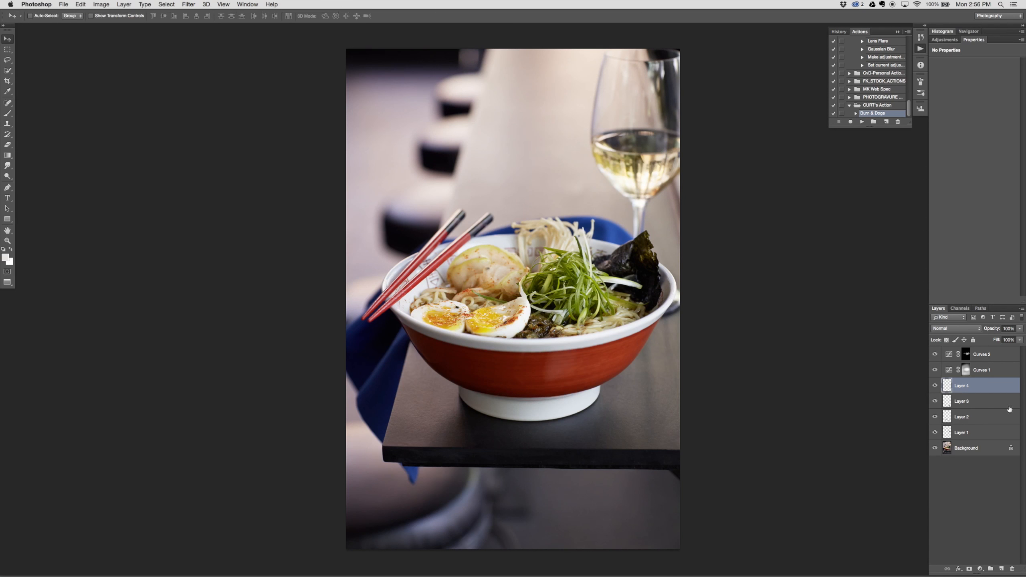
left_click(980, 569)
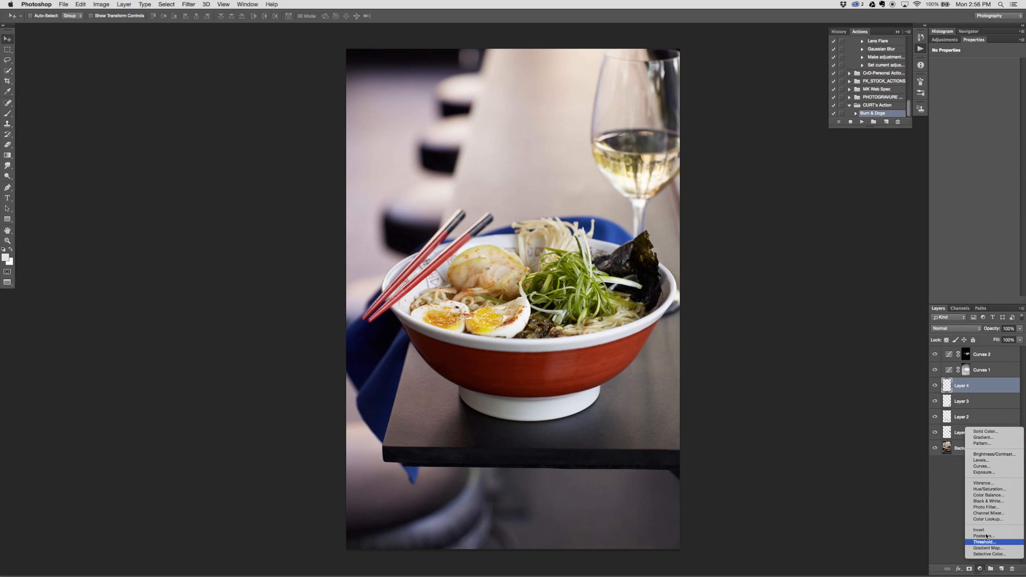
left_click(985, 468)
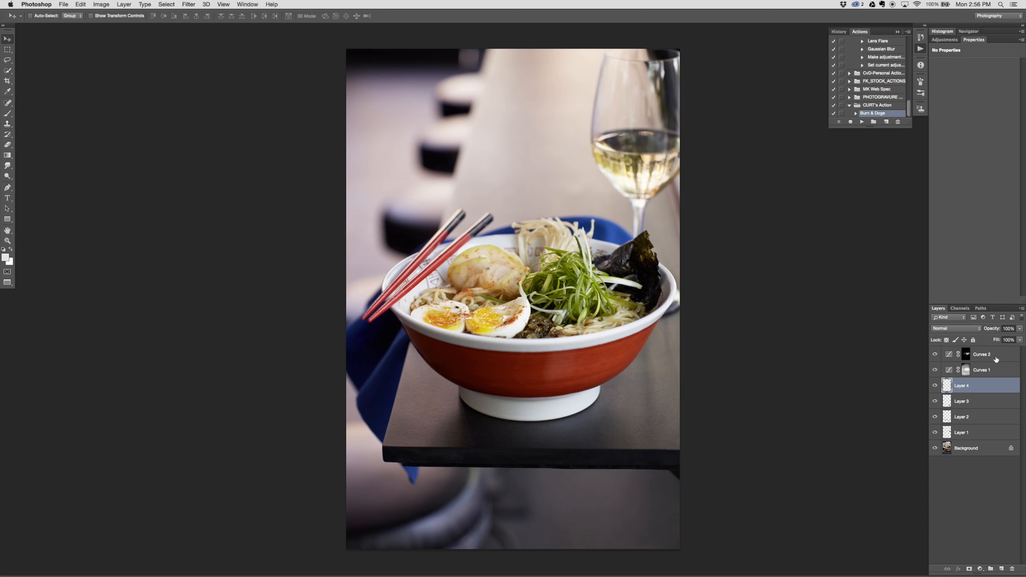
left_click(980, 569)
left_click(994, 464)
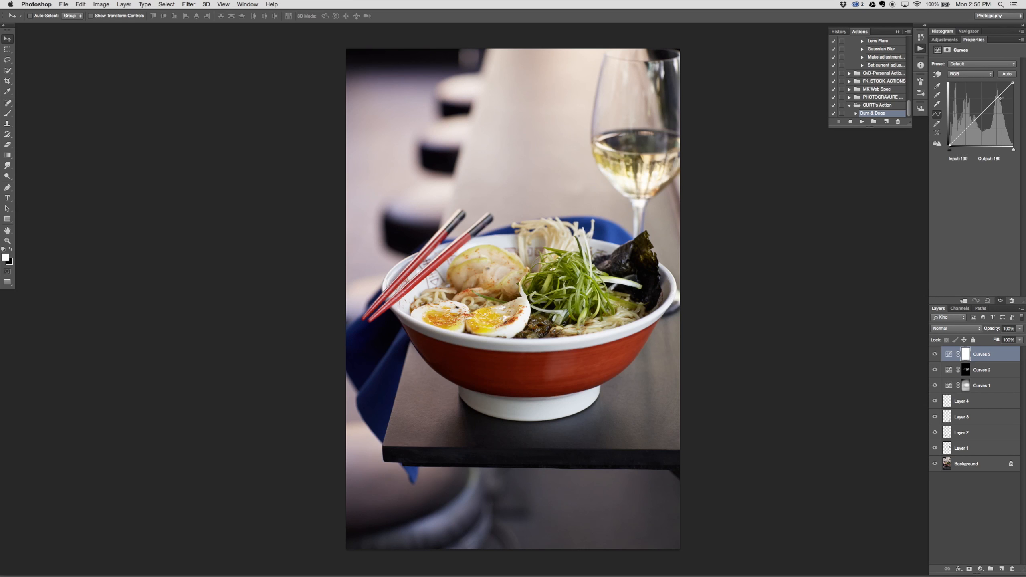
mouse_move(994, 101)
left_mouse_down()
mouse_move(995, 90)
mouse_move(1007, 98)
left_mouse_up()
left_click(934, 355)
left_click(934, 355)
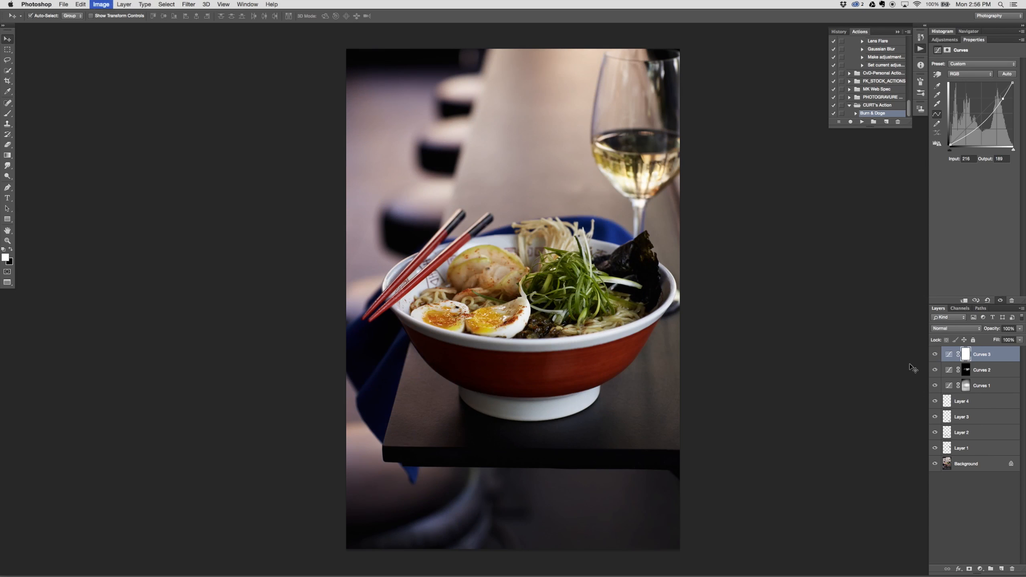
Invert the darkening Curves mask to black and paint the effect onto the background with a 2600 px brush at 20% opacity.
key("super+i")
key("b")
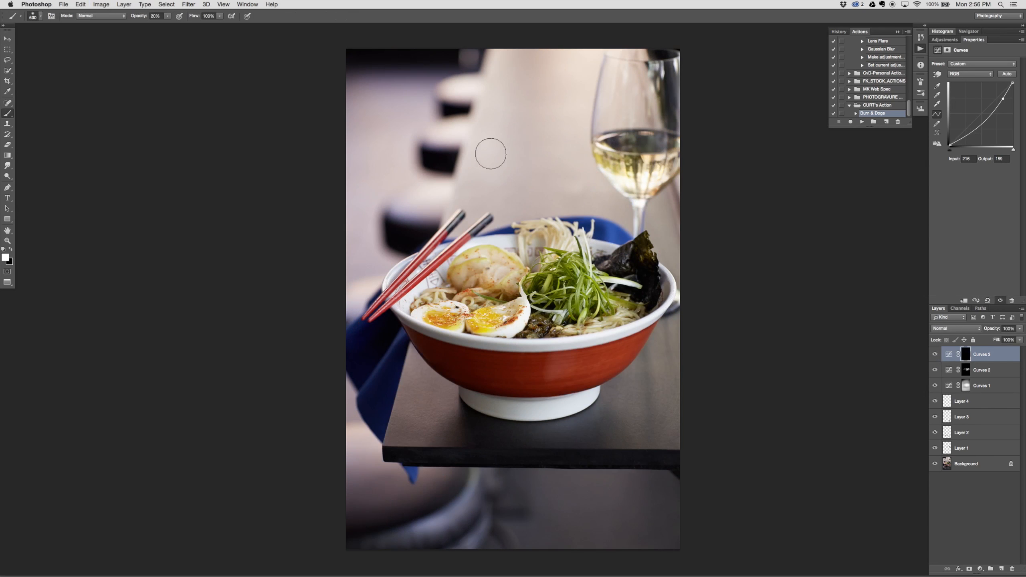
key("bracketright")
key("bracketright")
key("bracketright")
key("bracketright")
key("bracketright")
key("bracketright")
key("bracketright")
key("bracketright")
key("bracketright")
key("bracketright")
key("bracketright")
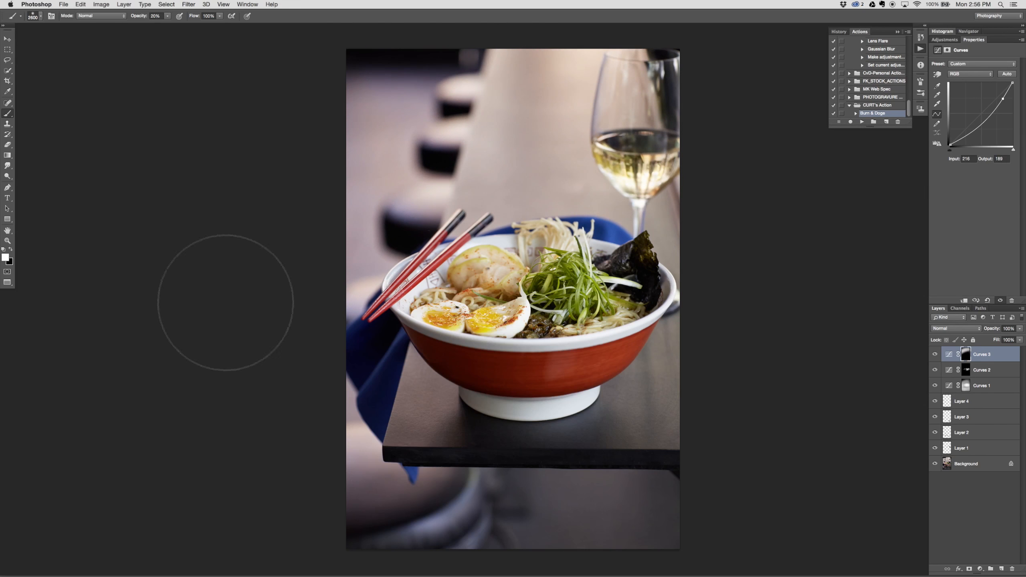
key("x")
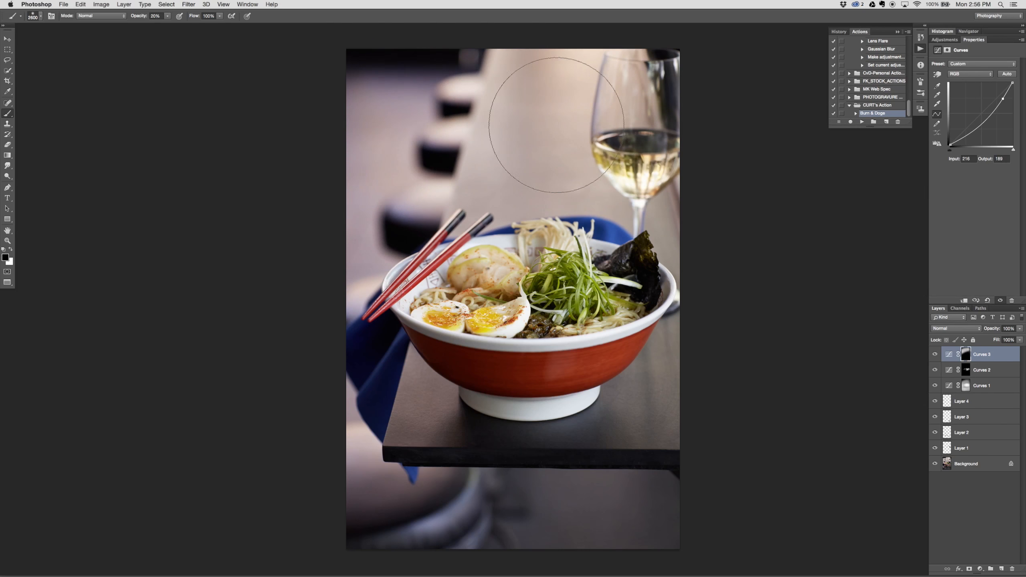
key("x")
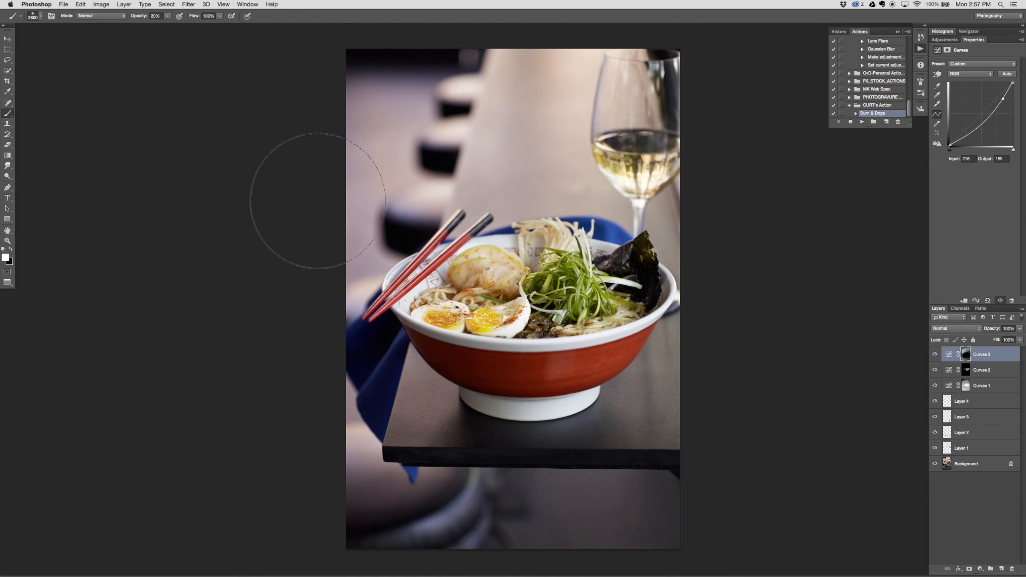
Compare the image with and without the darkening Curves layer.
left_click(936, 355)
left_click(935, 354)
left_click(936, 355)
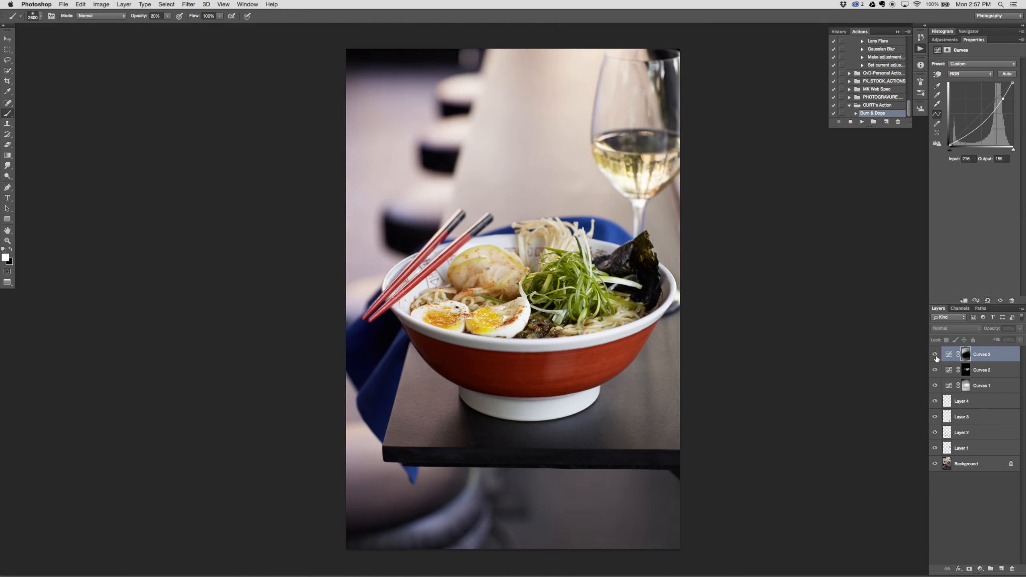
left_click(935, 354)
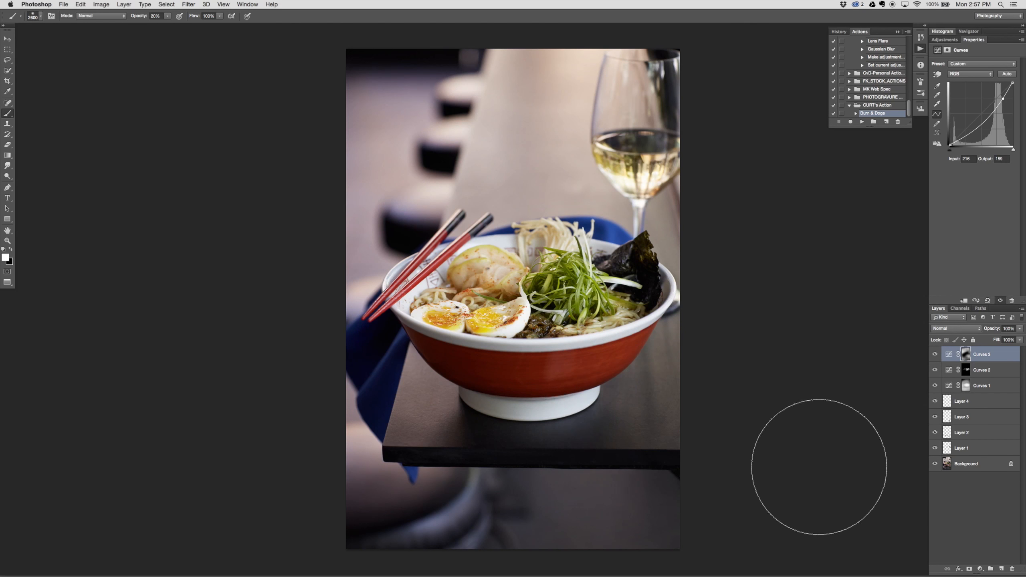
Add a fourth Curves adjustment layer, raise the curve from input 78 to output 131, and invert its mask to black.
left_click(981, 569)
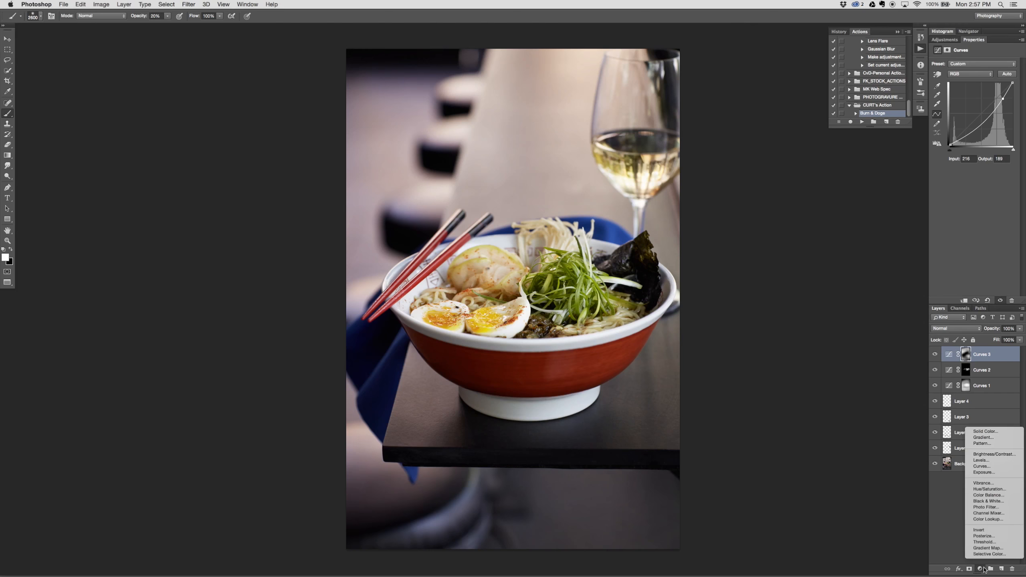
left_click(983, 468)
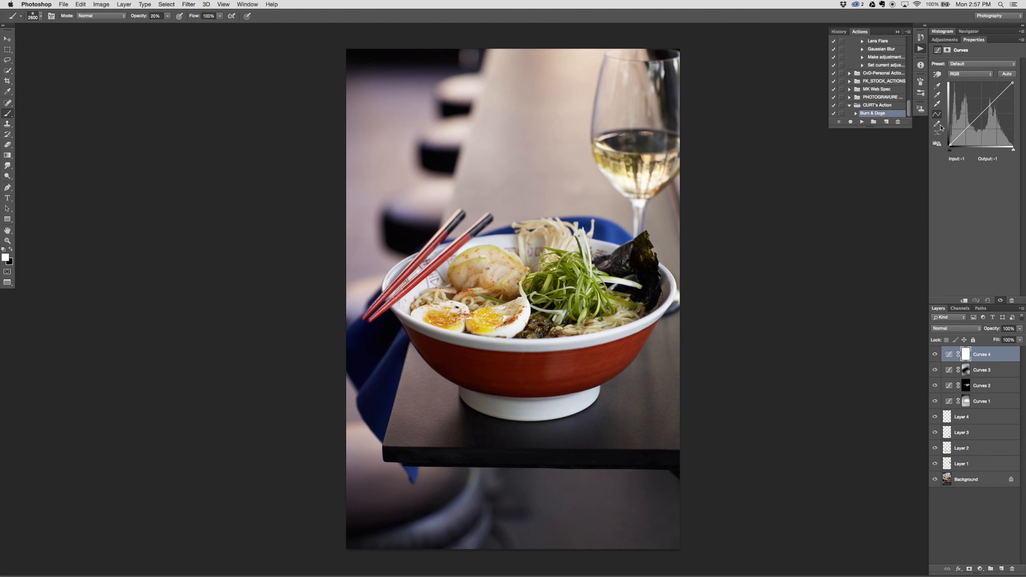
mouse_move(974, 116)
left_mouse_down()
mouse_move(997, 87)
mouse_move(972, 115)
left_mouse_up()
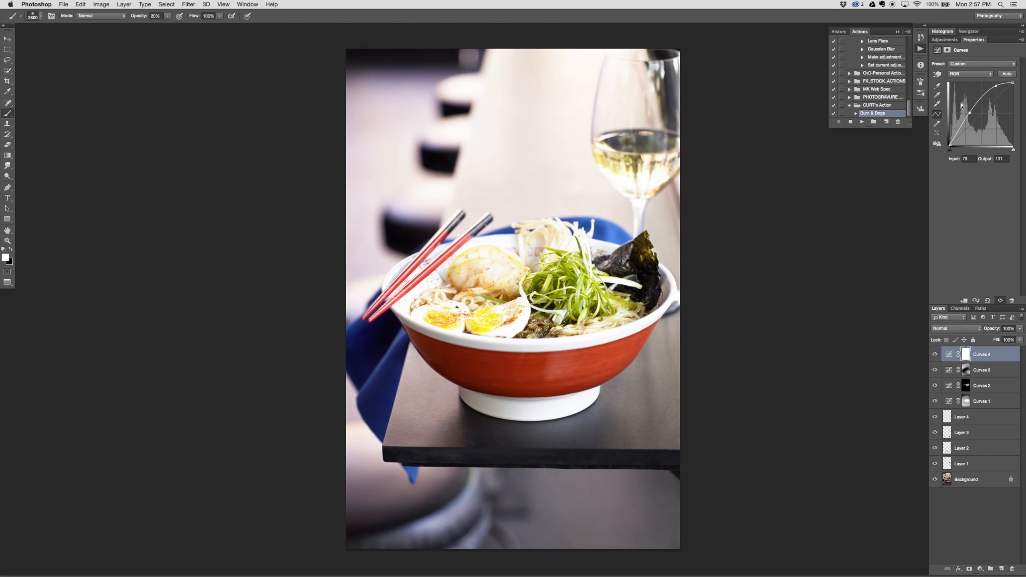
key("super+i")
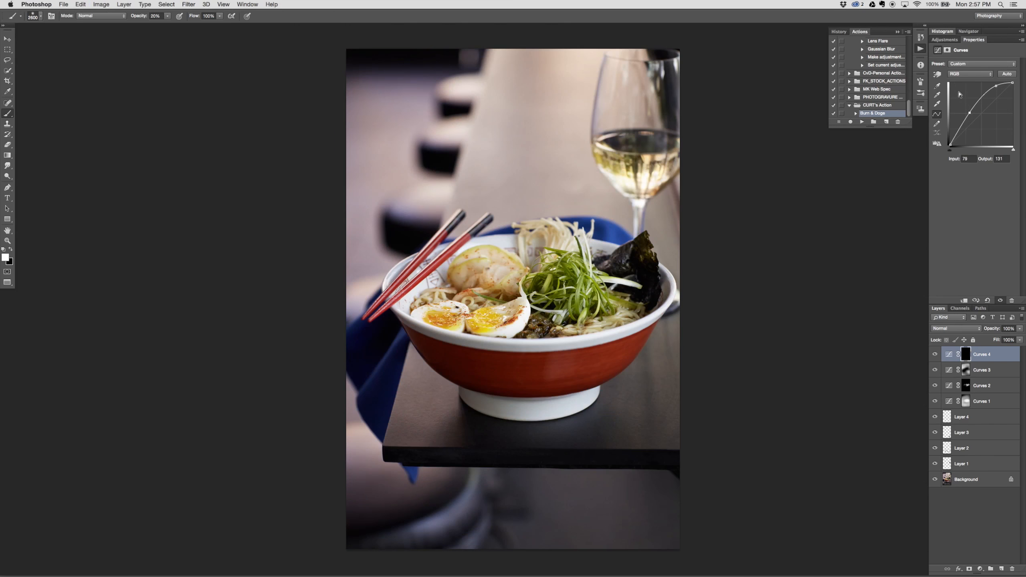
Paint the fourth Curves layer's brightening over the bowl and eggs at 30% opacity, masking spill around the lower table edge with black.
mouse_move(691, 465)
left_mouse_down()
mouse_move(418, 496)
mouse_move(455, 414)
mouse_move(649, 459)
mouse_move(500, 368)
mouse_move(614, 422)
mouse_move(535, 380)
mouse_move(515, 387)
left_mouse_up()
key("3")
mouse_move(450, 392)
left_mouse_down()
mouse_move(668, 440)
mouse_move(571, 428)
mouse_move(542, 403)
mouse_move(646, 468)
mouse_move(440, 390)
mouse_move(637, 431)
mouse_move(510, 451)
left_mouse_up()
key("x")
mouse_move(590, 508)
left_mouse_down()
mouse_move(604, 428)
mouse_move(684, 419)
mouse_move(552, 435)
mouse_move(771, 484)
left_mouse_up()
key("x")
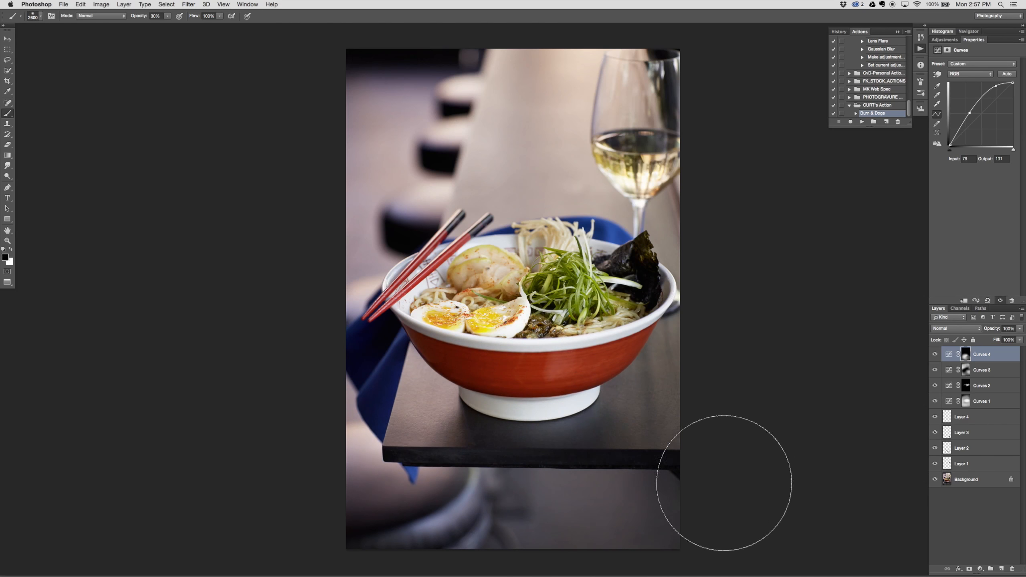
key("x")
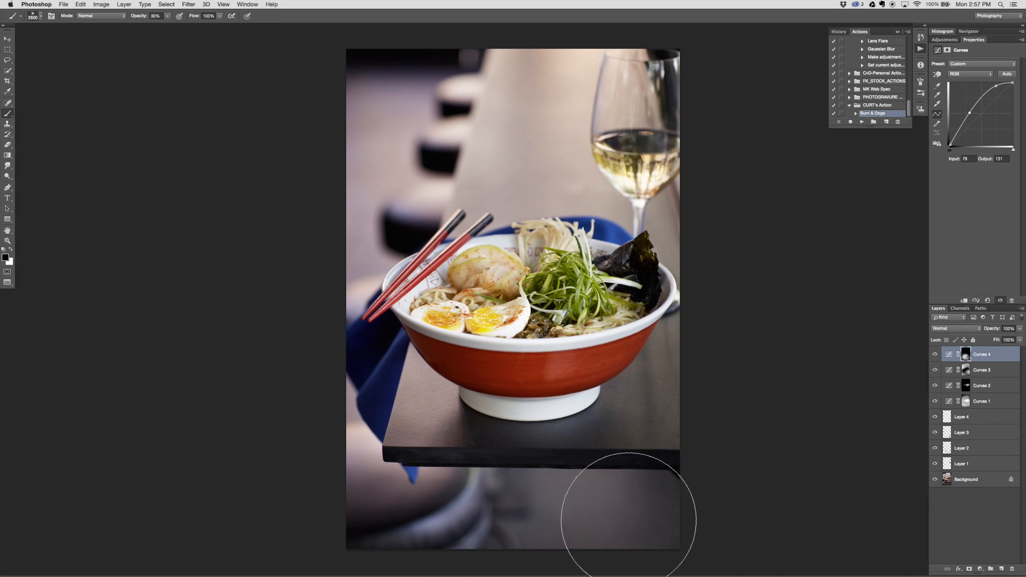
key("space")
left_click_drag(660, 464, 648, 463)
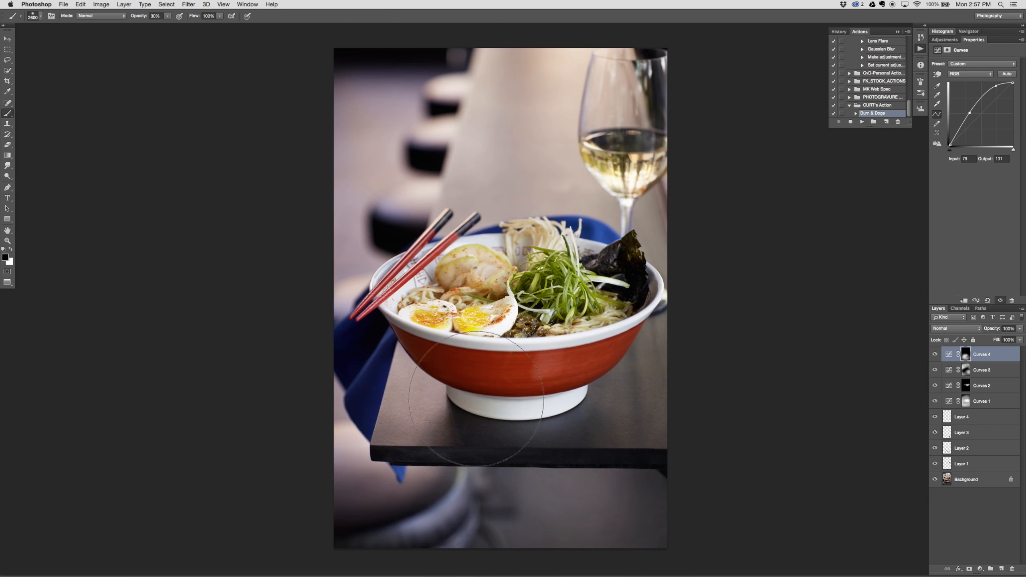
Refine the fourth Curves mask around the bowl and tabletop with progressively smaller black brushes at 30% opacity.
key("bracketleft")
key("bracketleft")
key("bracketleft")
key("bracketleft")
key("bracketleft")
key("bracketleft")
key("bracketleft")
key("bracketleft")
key("bracketleft")
key("bracketleft")
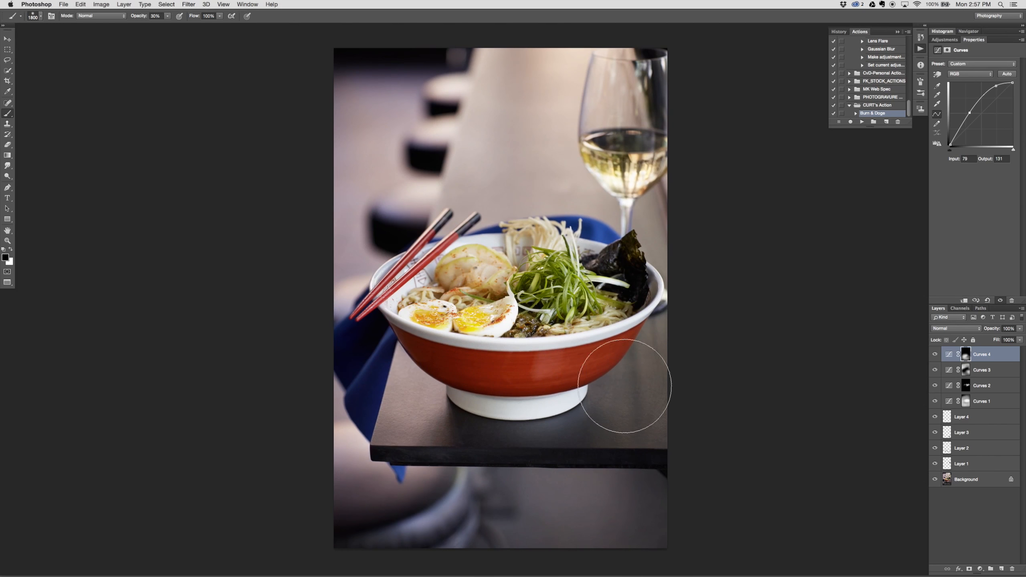
key("bracketleft")
key("bracketleft")
key("bracketleft")
key("bracketleft")
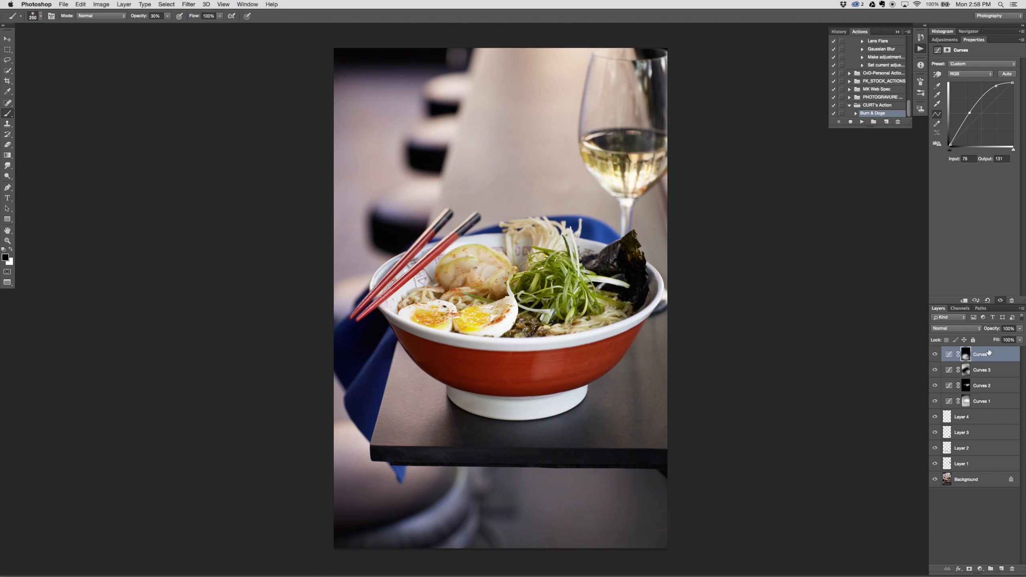
Toggle the fourth Curves layer's visibility to compare its brightening before and after.
left_click(935, 355)
left_click(936, 355)
left_click(936, 355)
left_click(936, 355)
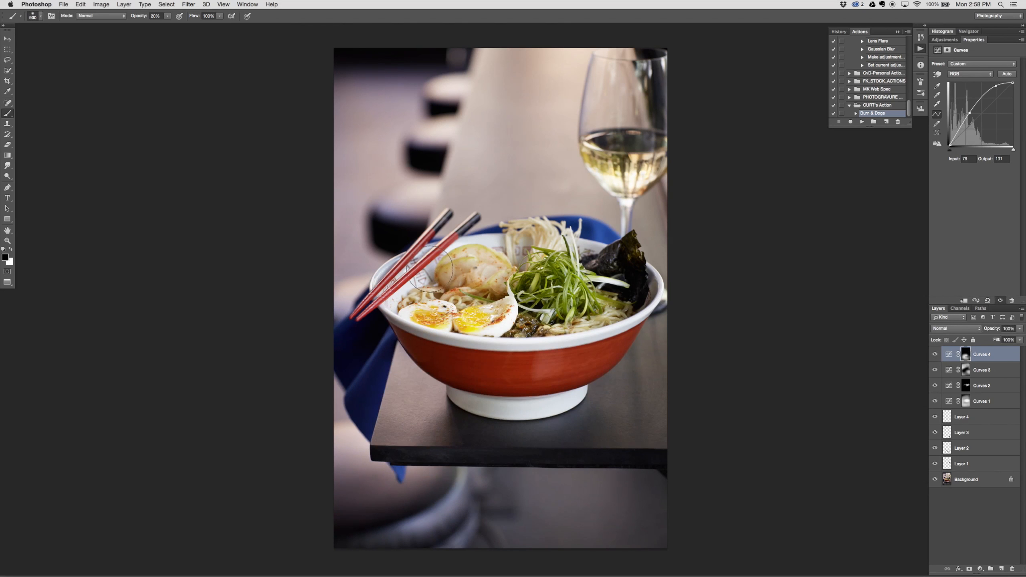
Paint the brightening onto the seaweed and the wine glass in white with a 1000 px brush at 20% opacity.
key("x")
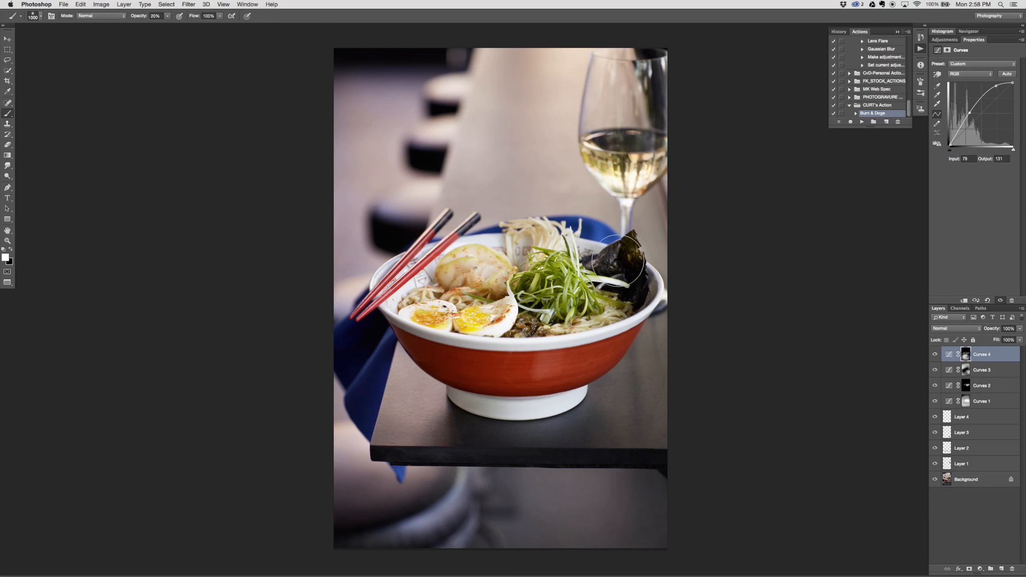
left_click_drag(630, 161, 627, 136)
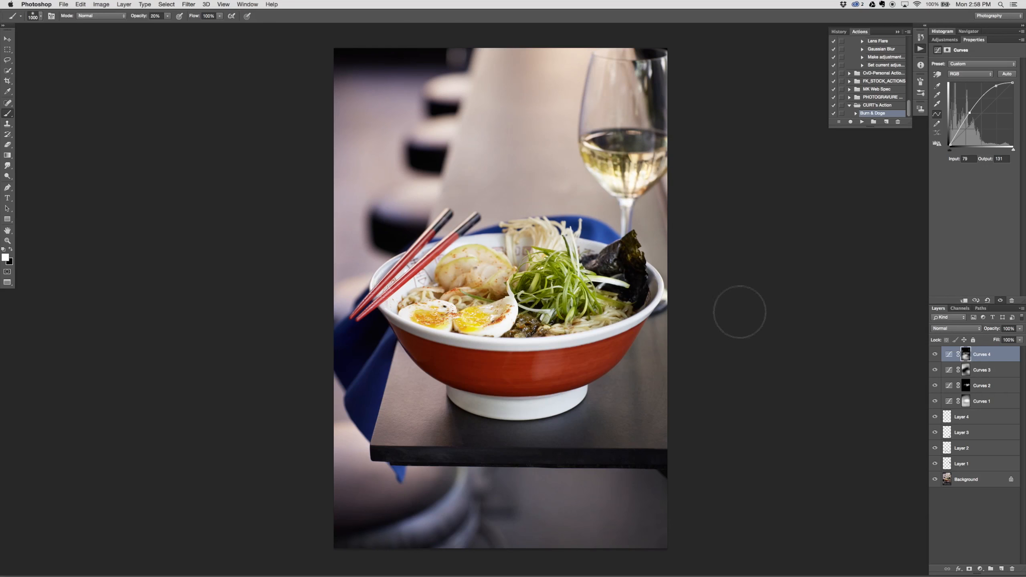
key("v")
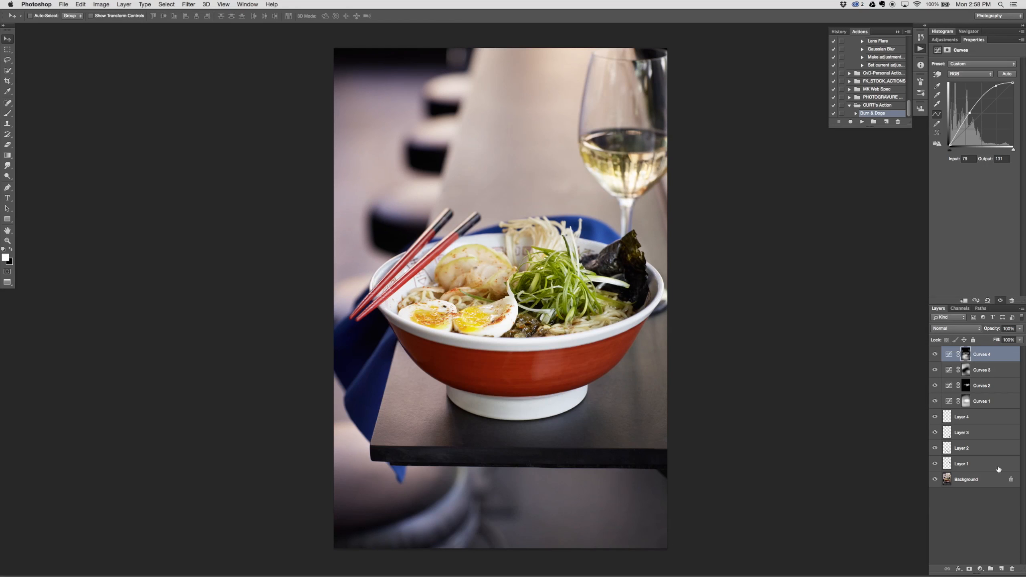
Add a Color Balance adjustment layer with midtones at cyan–red -11 and yellow–blue -10, and restrict it with a painted mask.
left_click(981, 570)
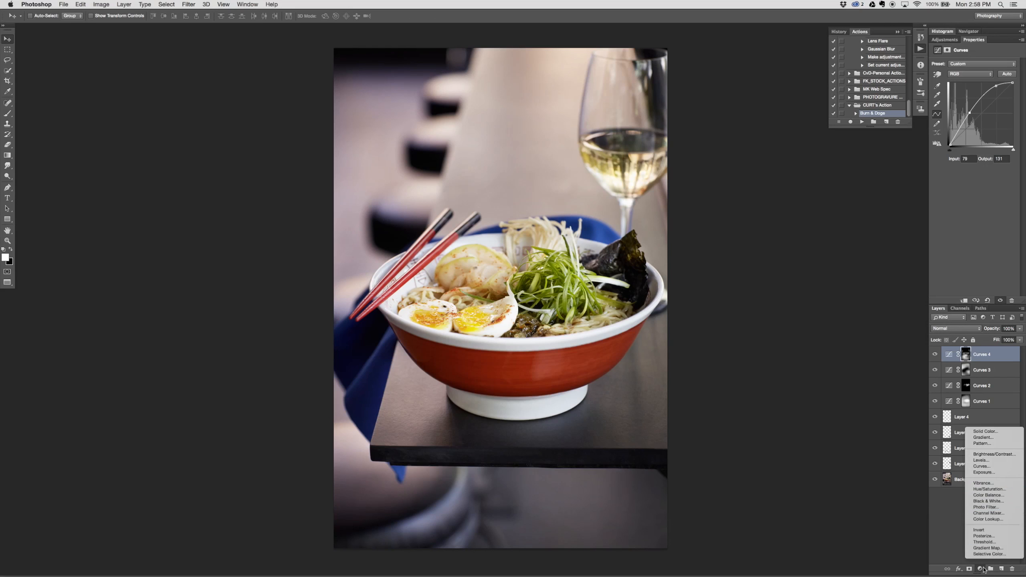
left_click(989, 495)
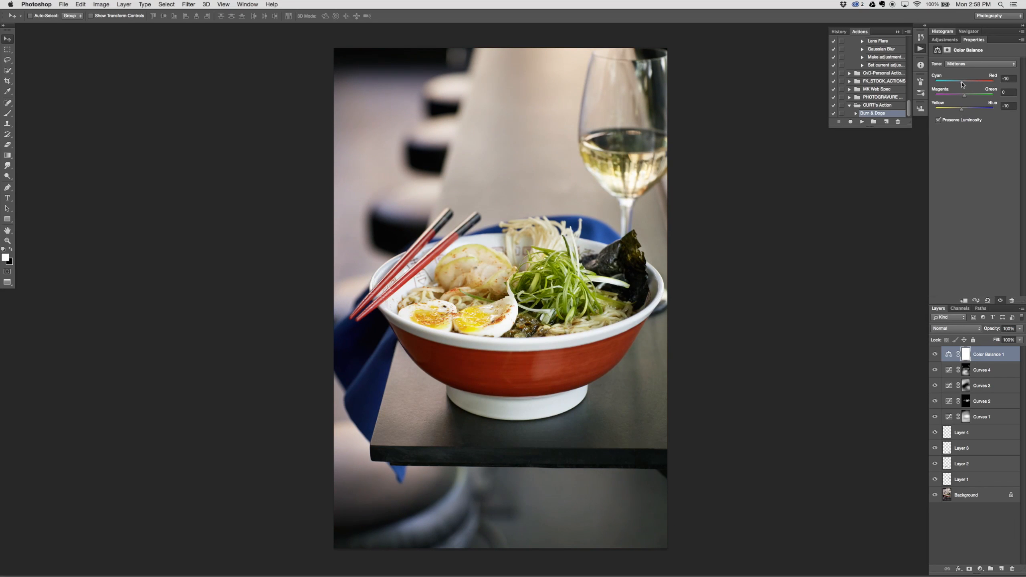
left_click(934, 354)
left_click(935, 355)
left_click(934, 355)
key("b")
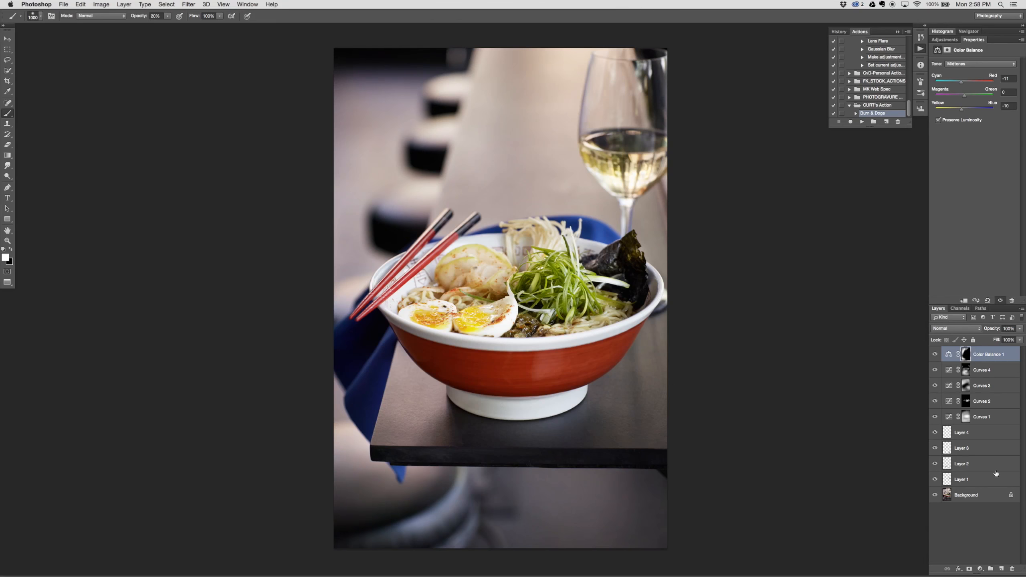
Compare the finished retouch with the original Background layer alone, leaving all layers shown.
left_click(934, 495, "alt")
left_click(933, 502, "alt")
left_click(933, 502, "alt")
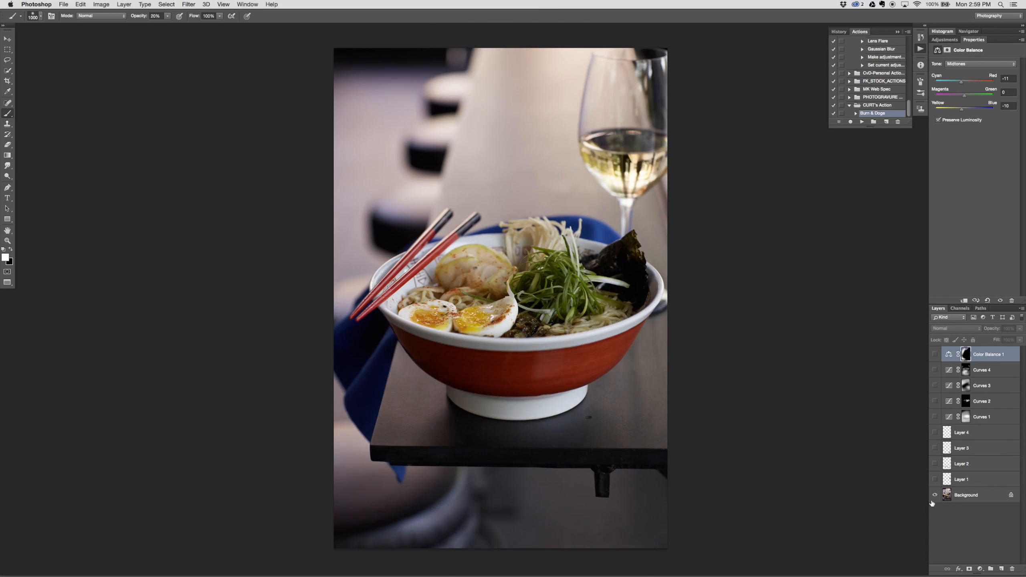
left_click(932, 503, "alt")
left_click(932, 505, "alt")
left_click(932, 504, "alt")
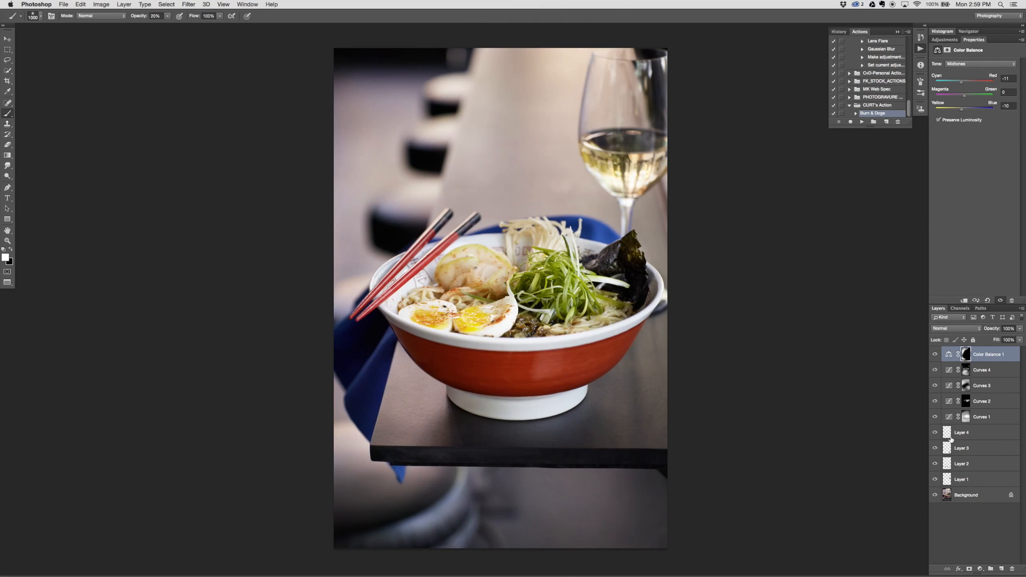
Paint black on the third Curves layer's mask over the background table with an 1800 px brush at 40% opacity.
left_click(935, 387)
left_click(966, 389)
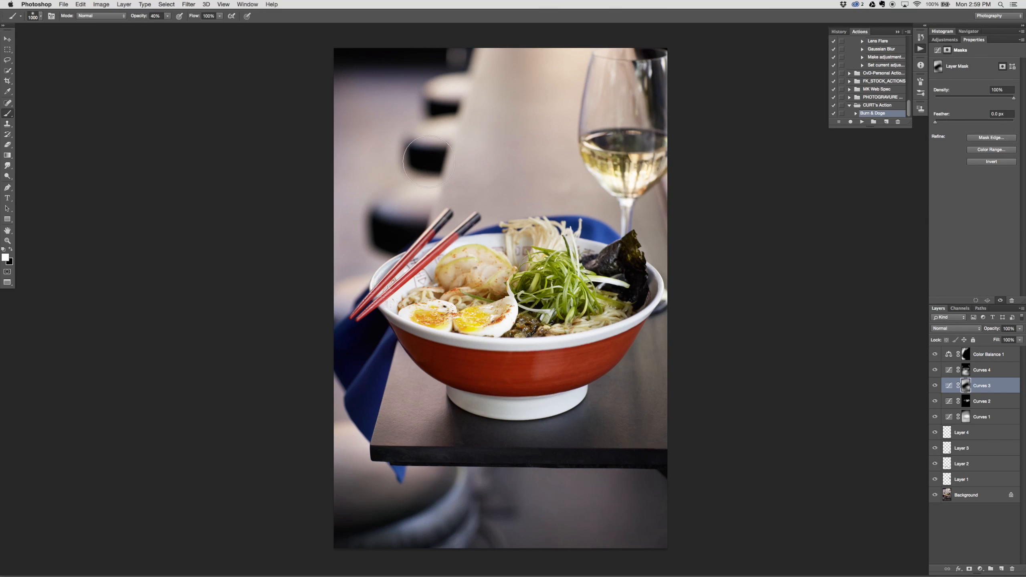
key("bracketright")
key("bracketright")
key("bracketright")
key("bracketright")
key("bracketright")
key("bracketright")
key("bracketright")
left_click(936, 386)
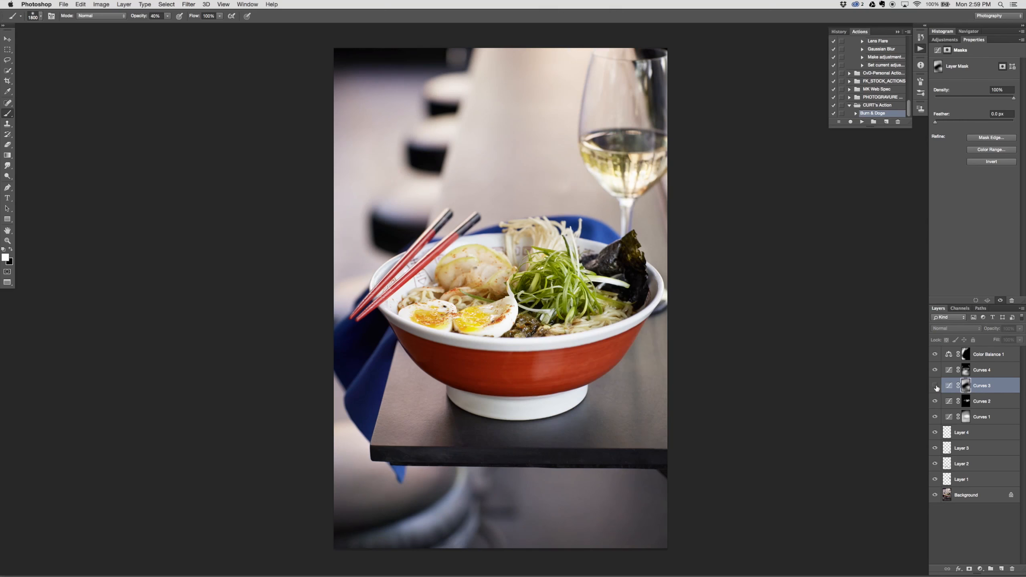
left_click(935, 386)
key("x")
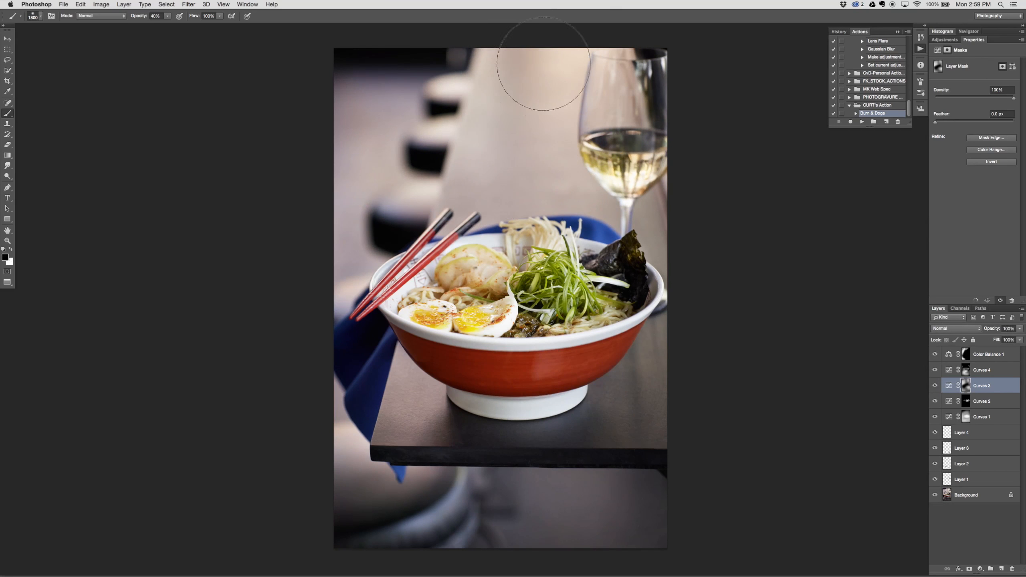
mouse_move(544, 64)
left_mouse_down()
mouse_move(602, 92)
mouse_move(514, 55)
mouse_move(583, 137)
mouse_move(582, 171)
mouse_move(559, 217)
left_mouse_up()
key("space")
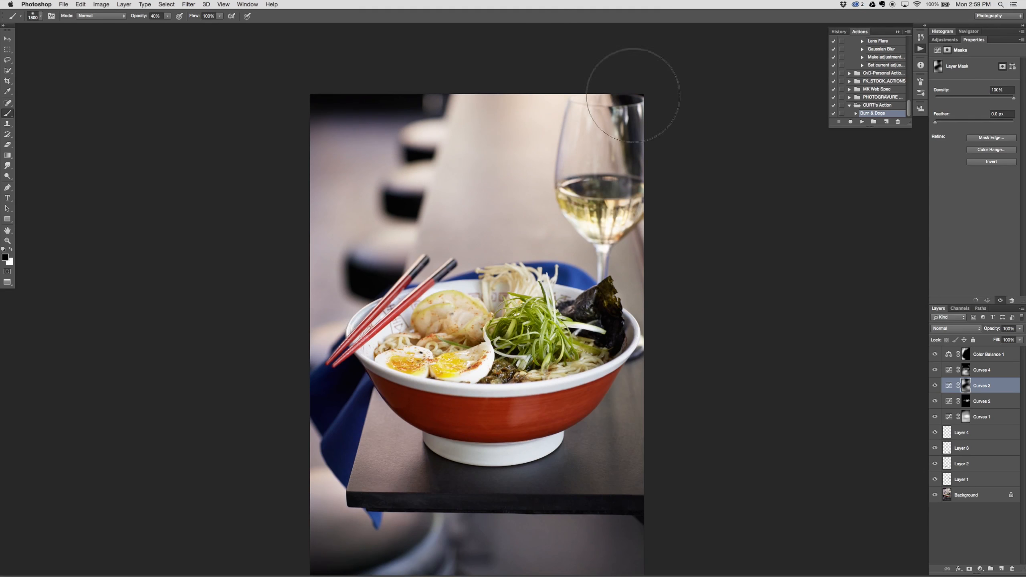
key("space")
left_click_drag(533, 194, 560, 183)
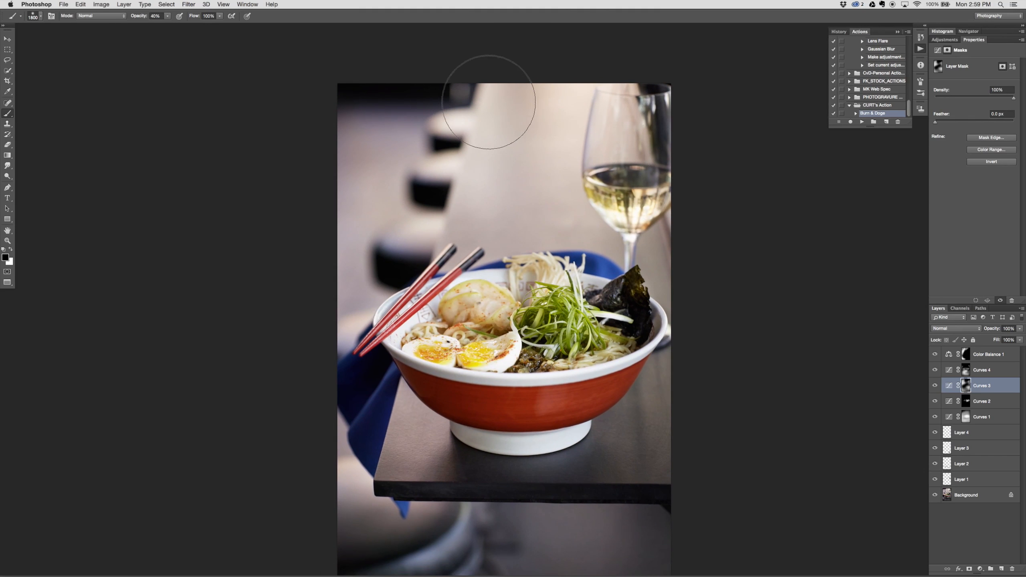
Turn the masks of the fourth, second and first Curves layers off and on to compare their effect.
left_click(966, 372, "shift")
left_click(966, 372, "shift")
left_click(950, 371)
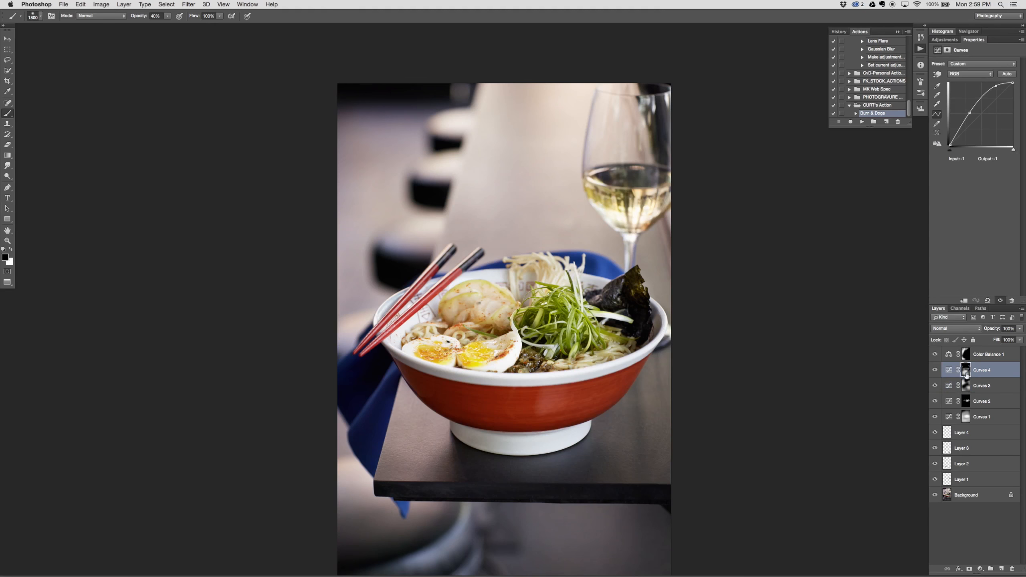
left_click(966, 372)
left_click(968, 403, "shift")
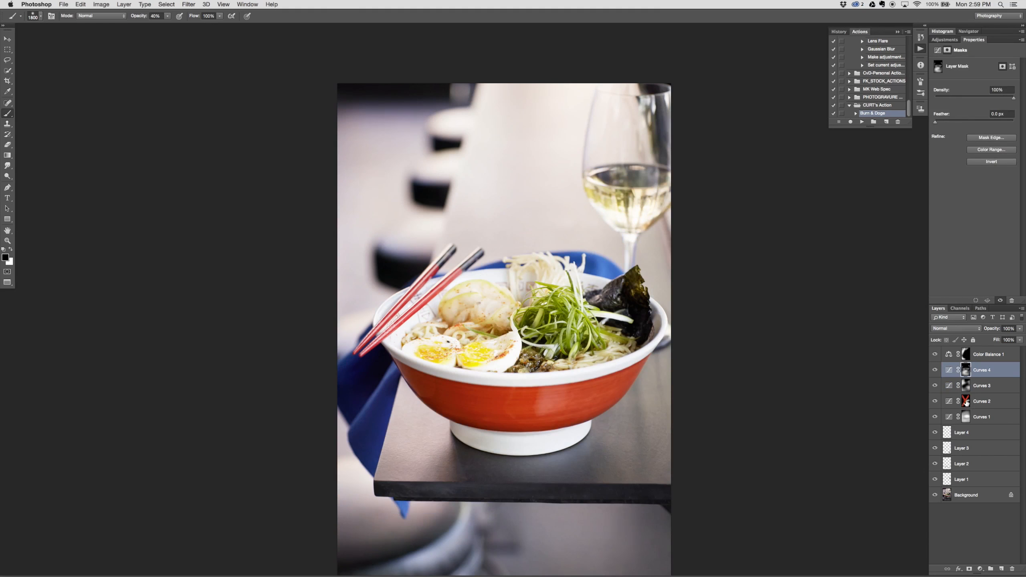
left_click(968, 403, "shift")
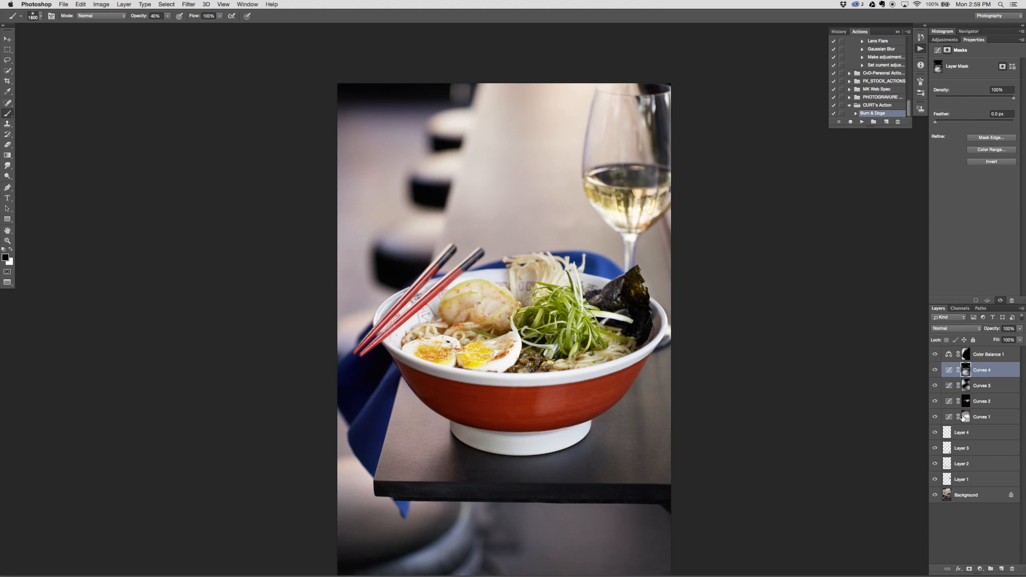
left_click(964, 418, "shift")
left_click(964, 417, "shift")
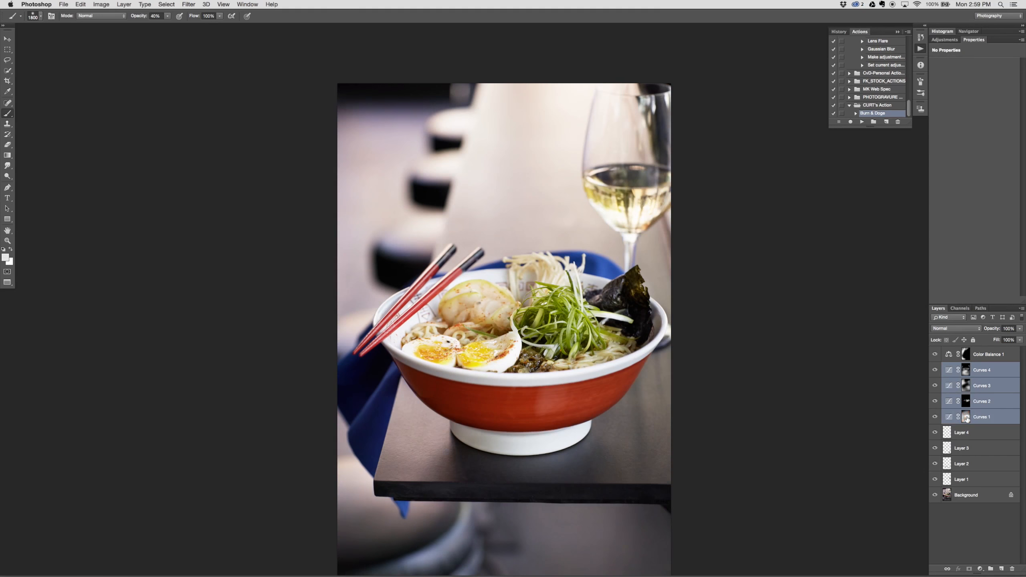
left_click(966, 418, "shift")
Refine the first Curves layer's mask over the background with the 1800 px brush at 10% opacity.
left_click(967, 418)
key("x")
key("1")
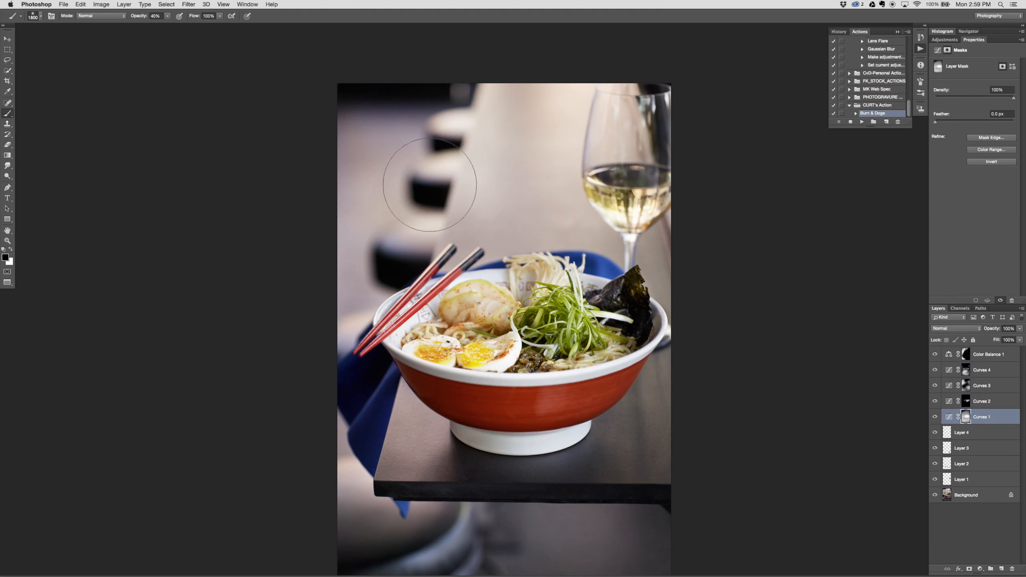
key("x")
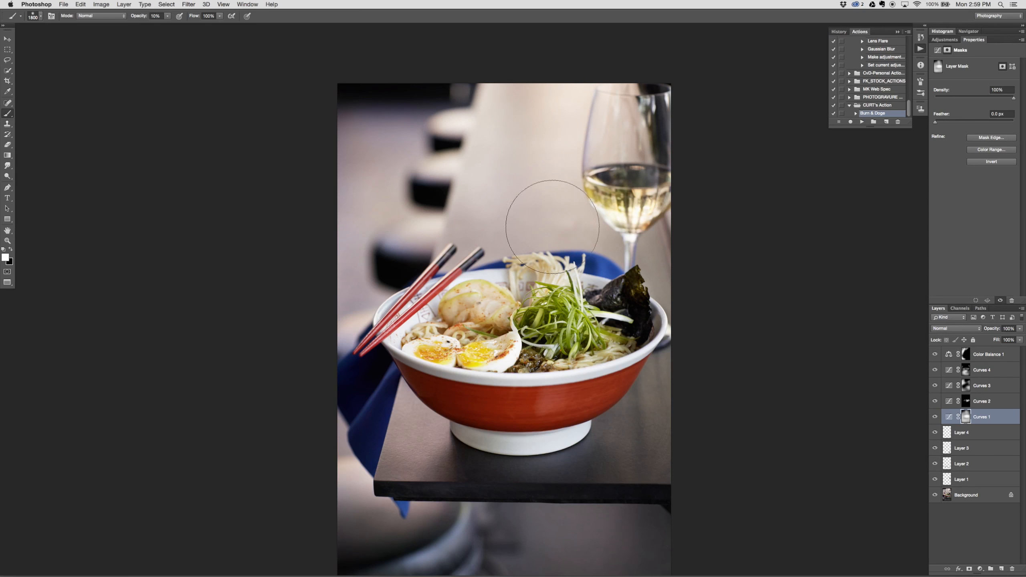
key("x")
left_click_drag(648, 425, 639, 401)
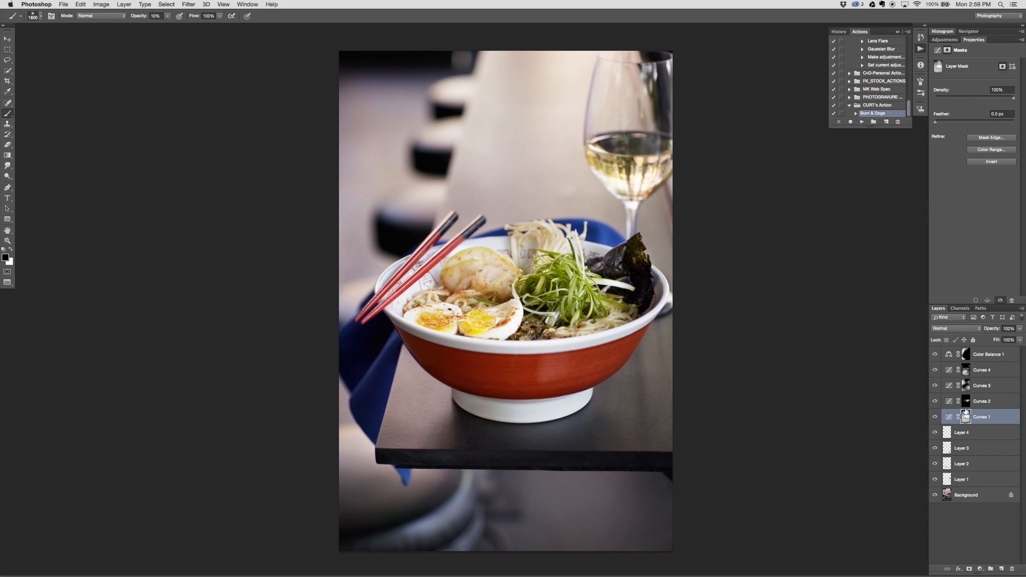
Check the second Curves layer's mask, then run the Burn & Doge action above the Color Balance layer.
left_click(967, 402, "shift")
left_click(967, 402, "shift")
left_click(986, 357)
left_click(966, 354, "shift")
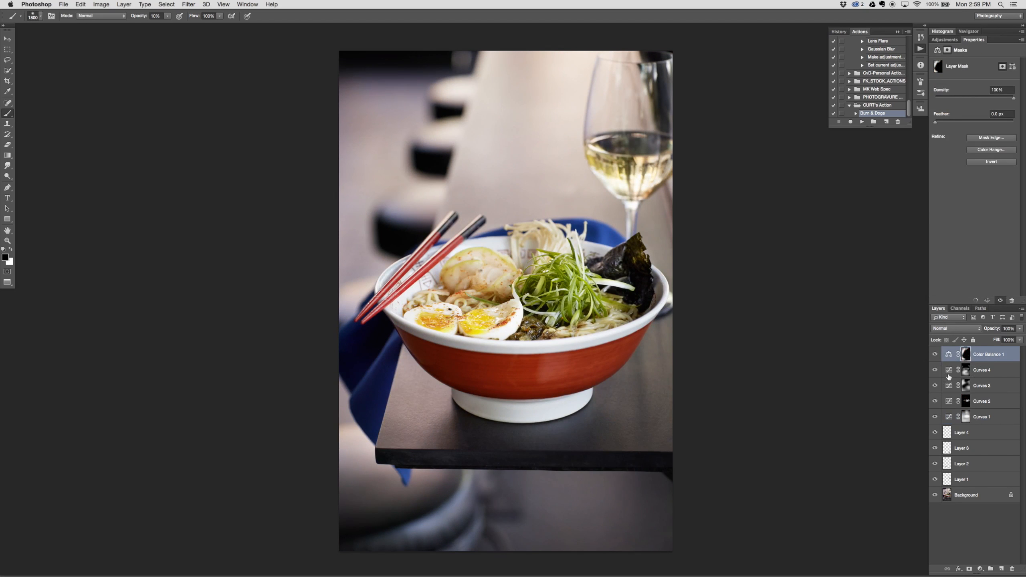
key("bracketleft")
key("bracketleft")
key("bracketleft")
key("bracketleft")
key("bracketleft")
key("x")
left_click(863, 122)
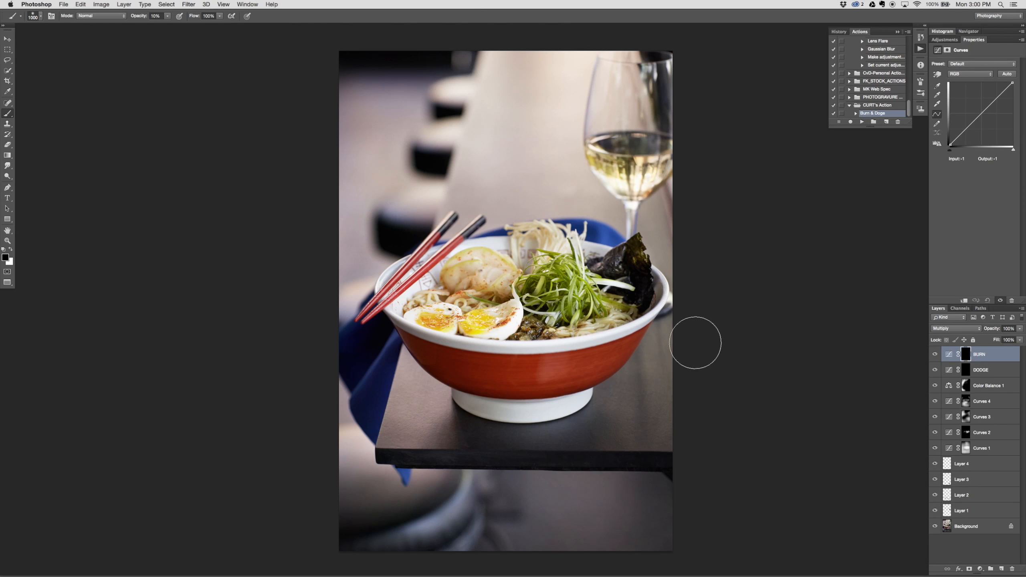
Darken the photo's outer edges by painting white on the BURN mask with a 1600 px brush at 10% opacity.
key("bracketright")
key("bracketright")
key("bracketright")
key("bracketright")
key("bracketright")
key("bracketright")
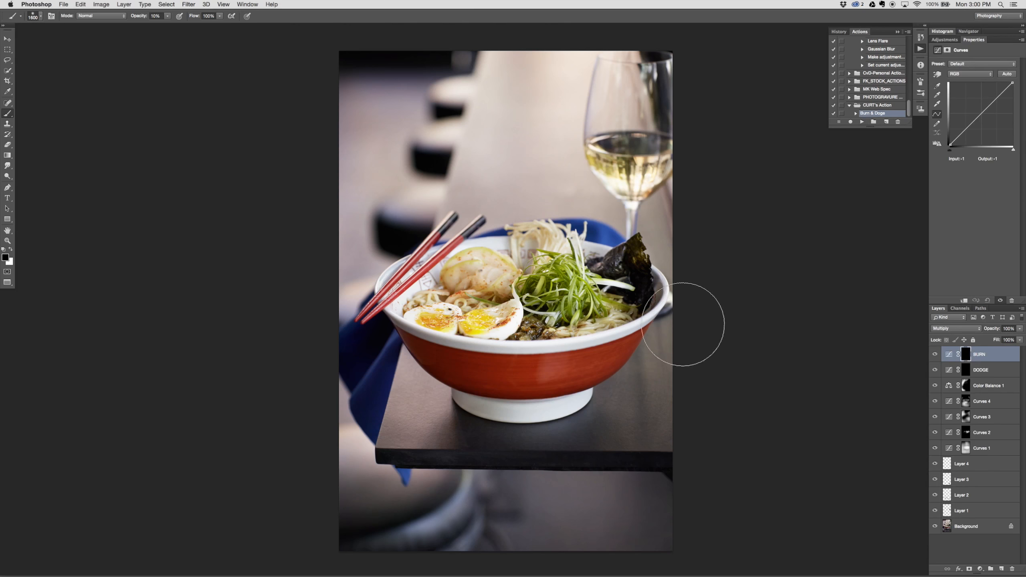
left_click_drag(668, 423, 661, 395)
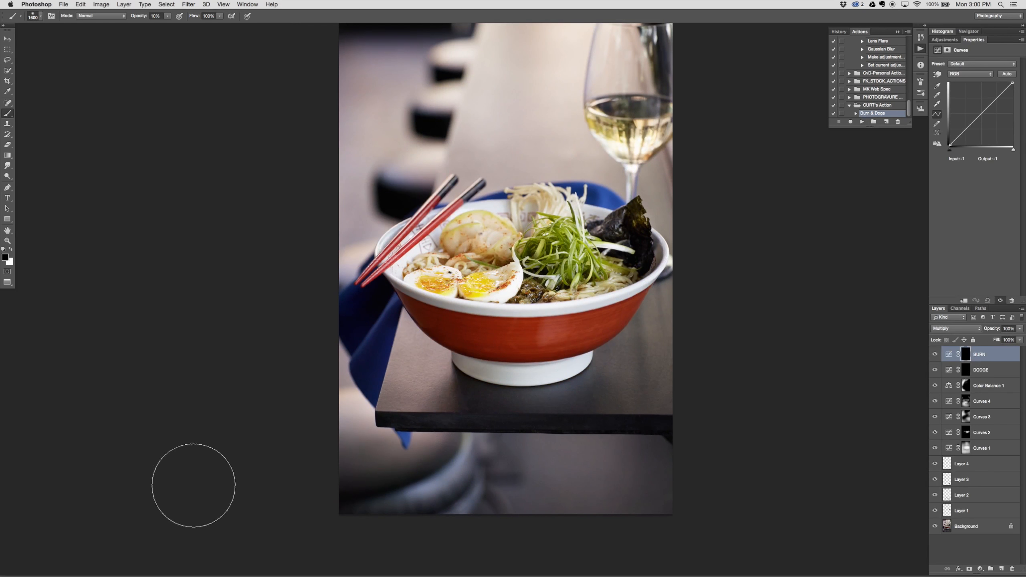
key("x")
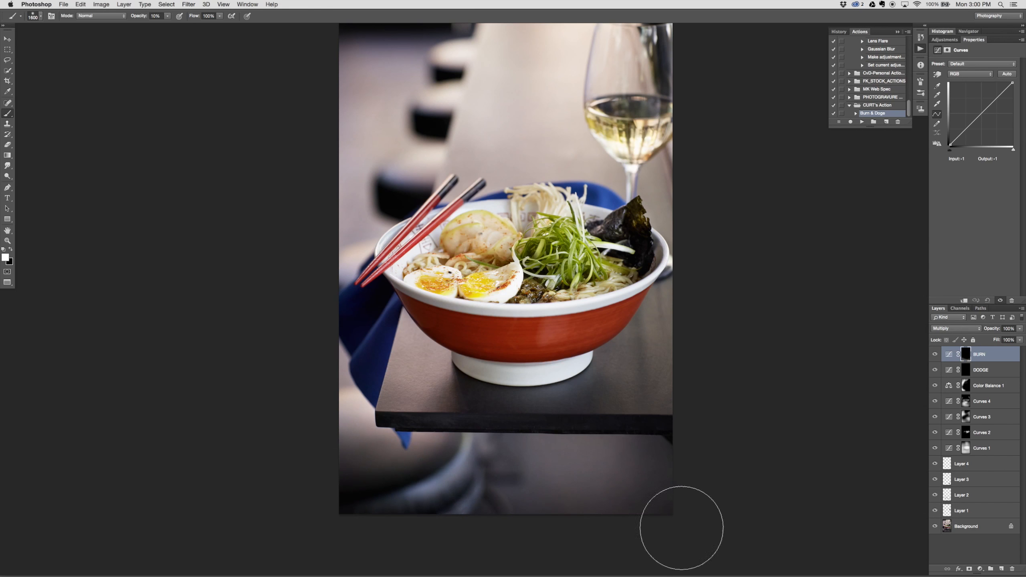
left_click_drag(757, 259, 751, 415)
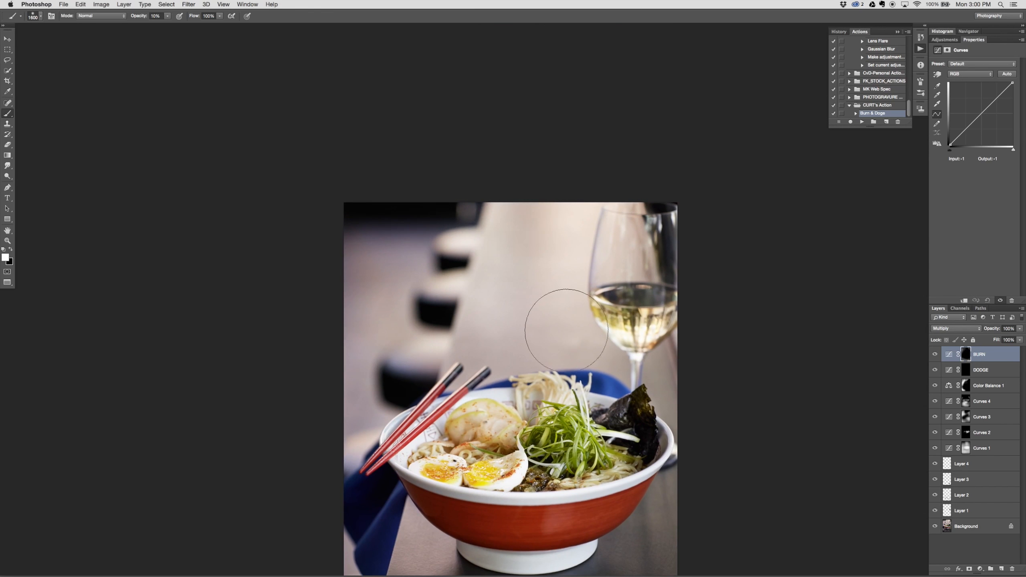
Brighten the background table near the wine glass by painting white on the DODGE mask with a 2100 px brush at 10% opacity.
key("x")
left_click(968, 372)
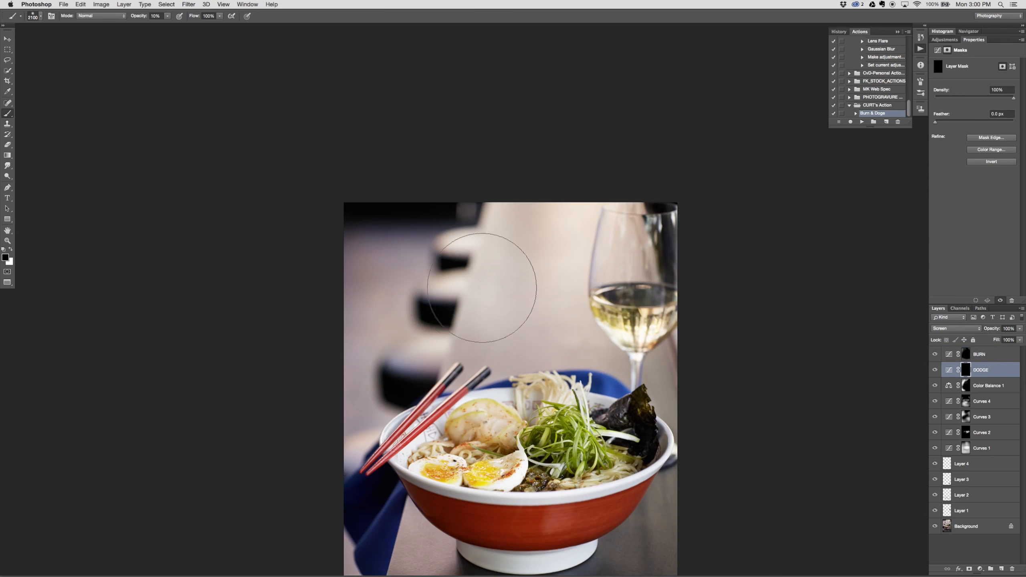
key("bracketright")
key("bracketright")
key("bracketright")
key("bracketright")
key("x")
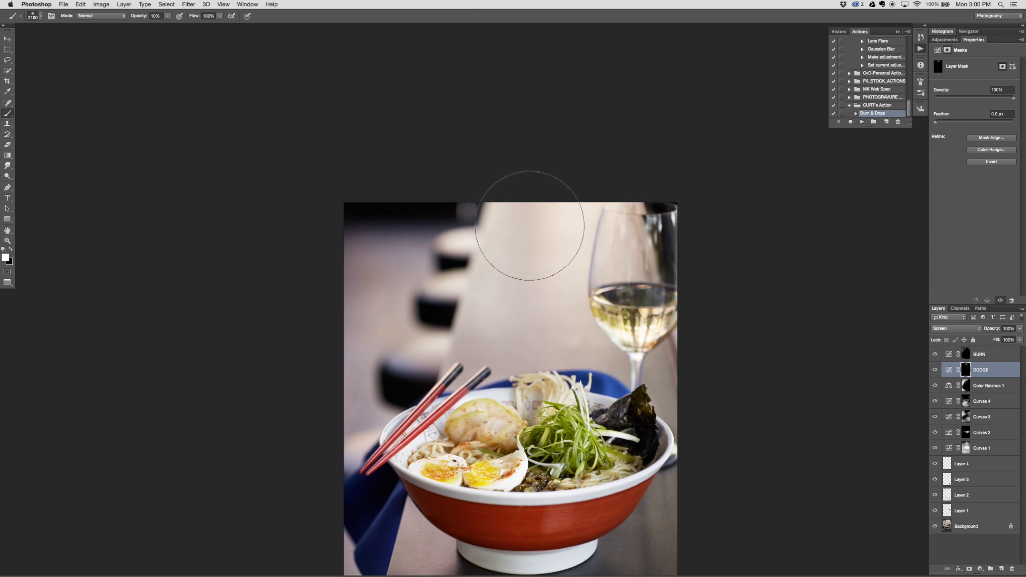
mouse_move(571, 166)
left_mouse_down()
mouse_move(518, 259)
mouse_move(568, 232)
mouse_move(541, 326)
mouse_move(640, 160)
left_mouse_up()
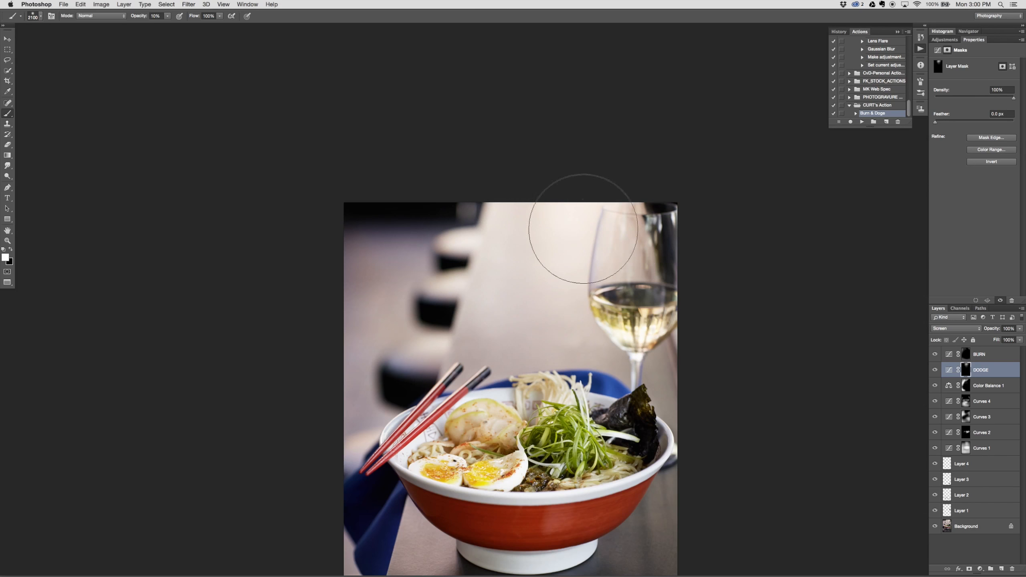
left_click_drag(568, 455, 559, 329)
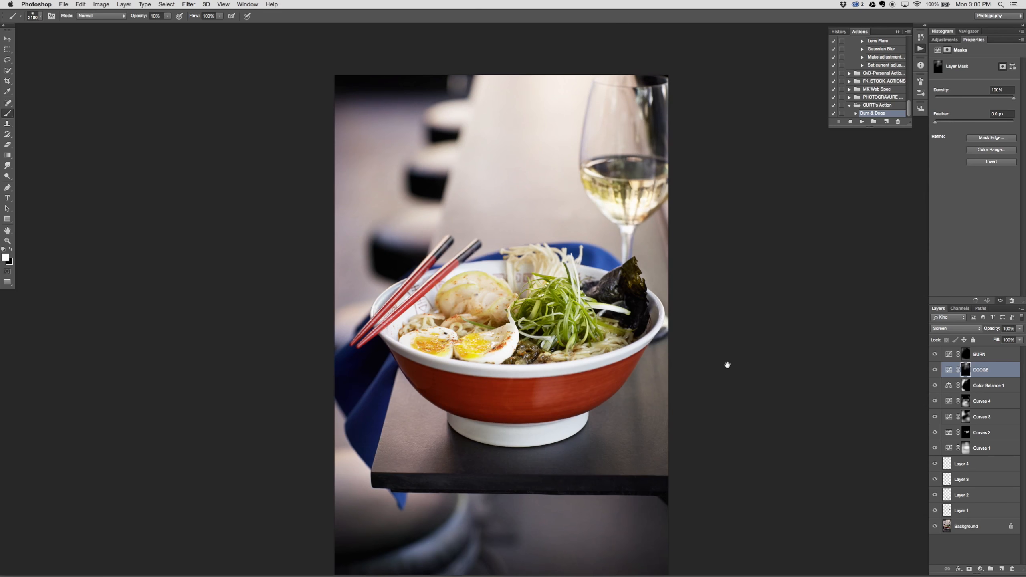
left_click_drag(726, 360, 718, 318)
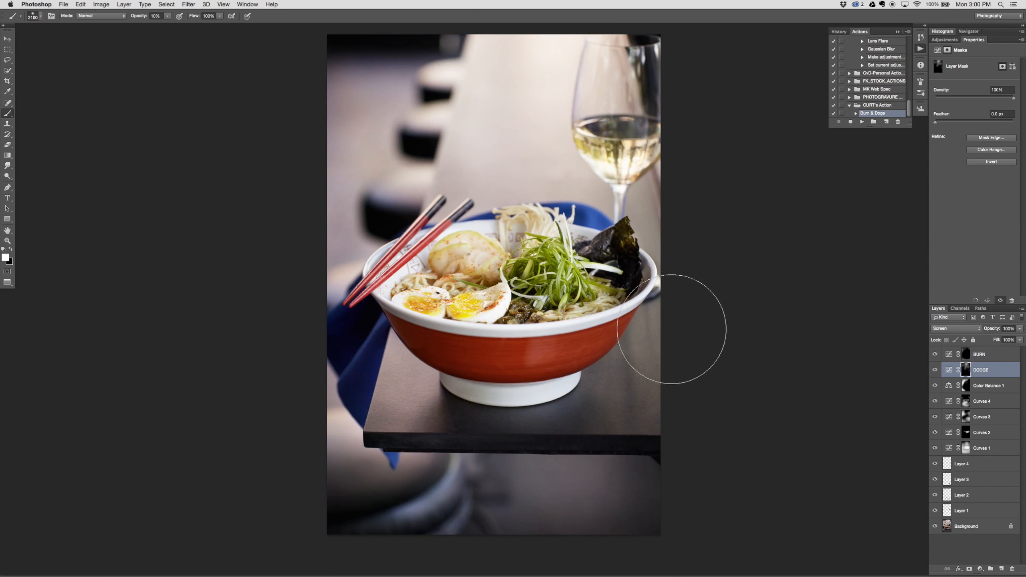
Reduce the brush to 175 px and dodge the food in the bowl in white at 10% opacity.
key("bracketleft")
key("bracketleft")
key("bracketleft")
key("bracketleft")
key("bracketleft")
key("bracketleft")
key("bracketleft")
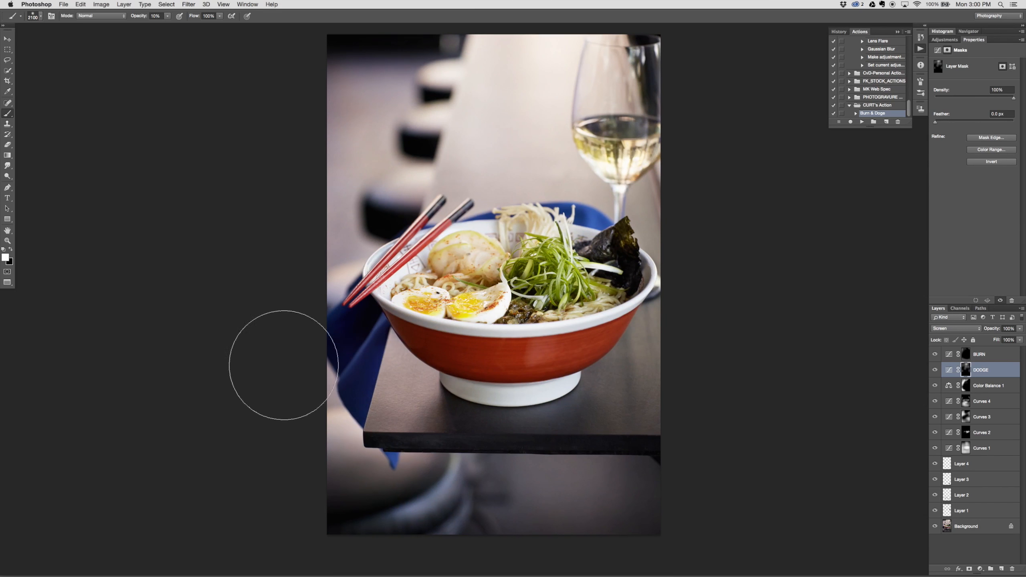
key("bracketleft")
key("bracketleft")
key("bracketleft")
key("bracketleft")
key("bracketleft")
key("bracketleft")
key("bracketleft")
key("bracketleft")
key("bracketleft")
key("bracketleft")
key("bracketleft")
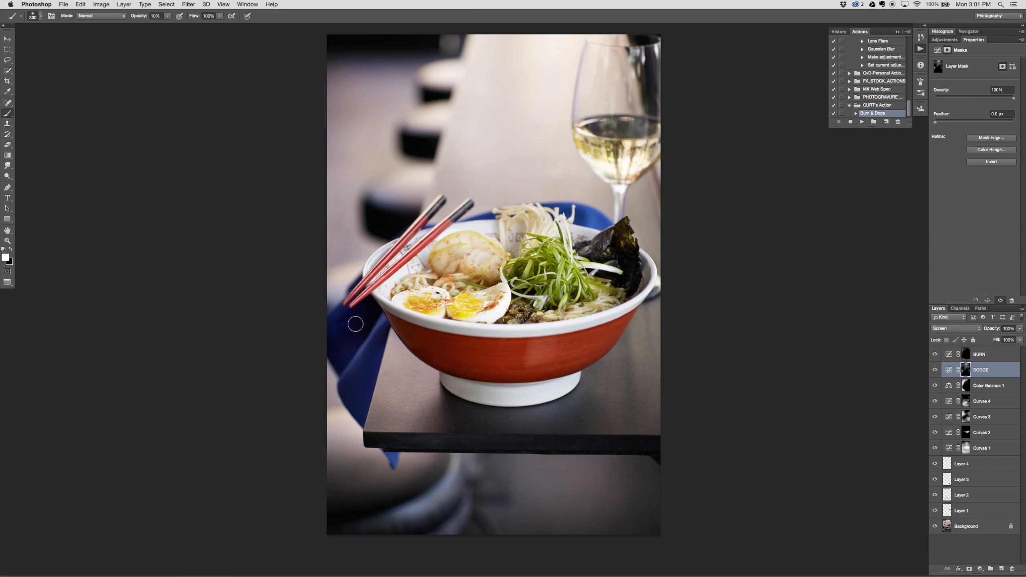
key("bracketleft")
key("bracketleft")
key("bracketleft")
left_click_drag(527, 315, 512, 340)
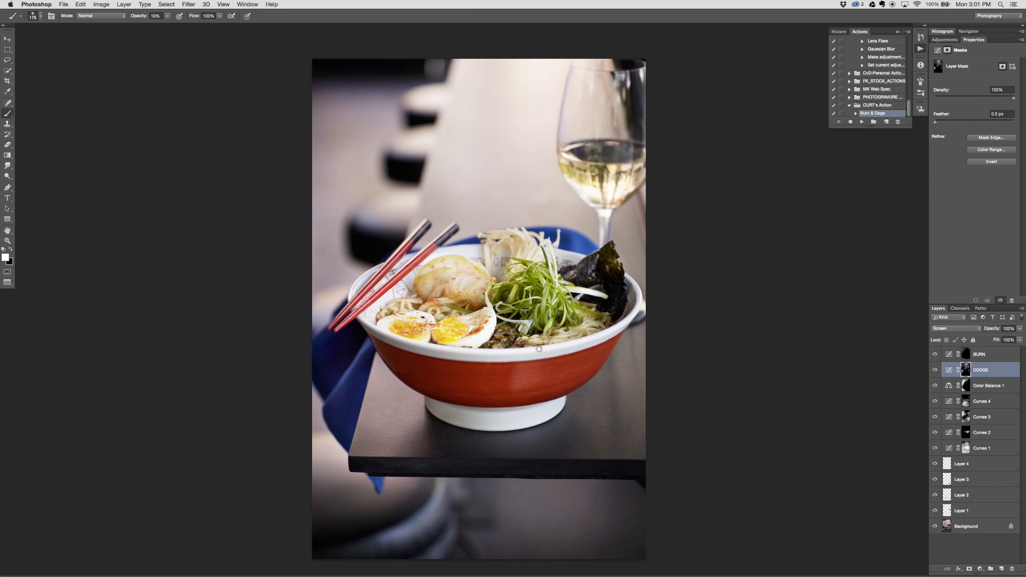
Compare the dodged and burned image with the original Background layer alone, leaving all layers shown.
left_click(936, 526, "alt")
left_click(936, 527, "alt")
left_click(935, 526, "alt")
left_click(935, 526, "alt")
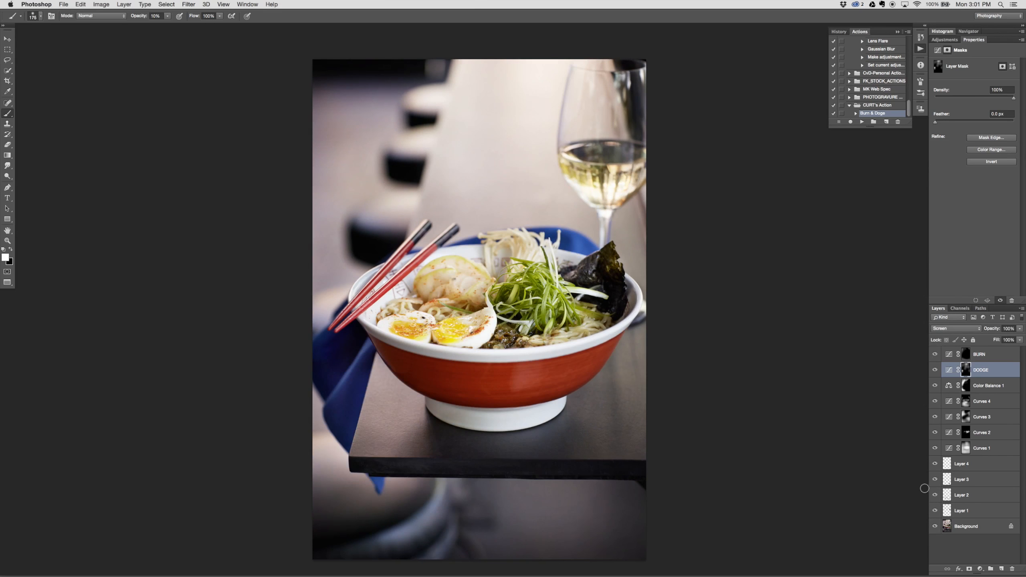
Add an empty layer above Layer 4 and choose the Clone Stamp tool.
left_click(979, 468)
left_click(1002, 569)
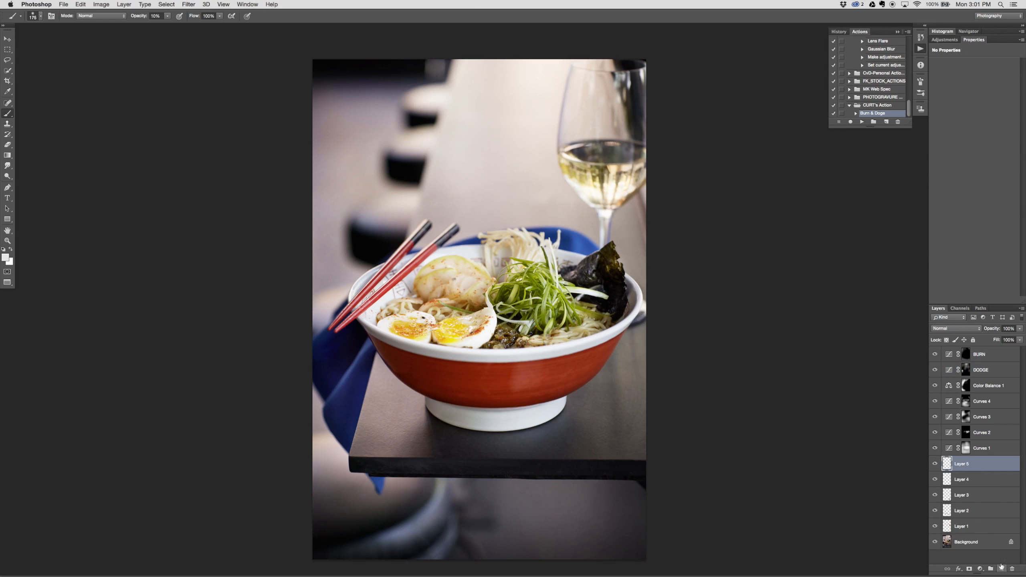
key("s")
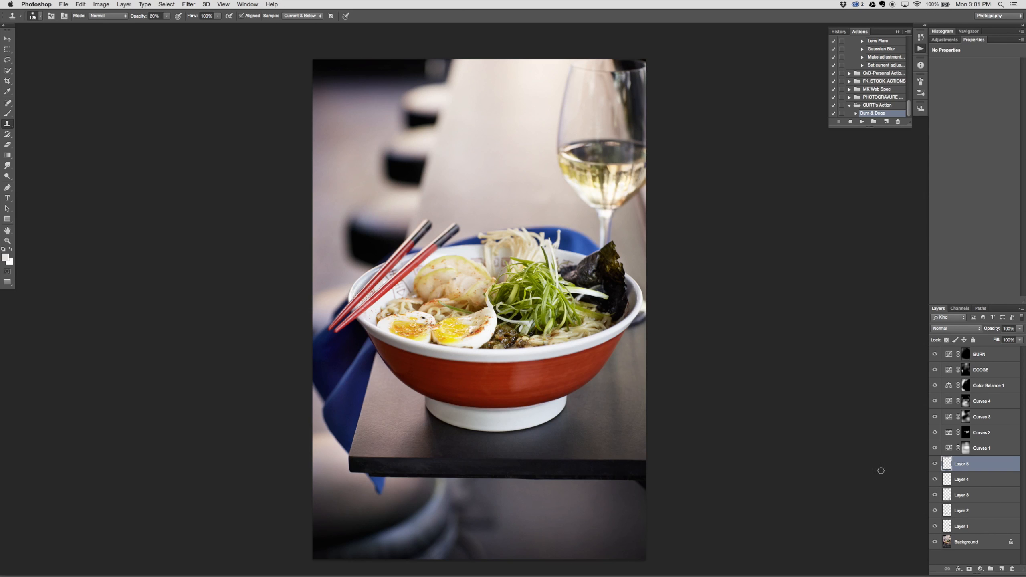
Hide all adjustment layers, stamp the visible retouching layers into a new merged layer, and show the adjustments again.
left_click_drag(935, 447, 935, 354)
key("v")
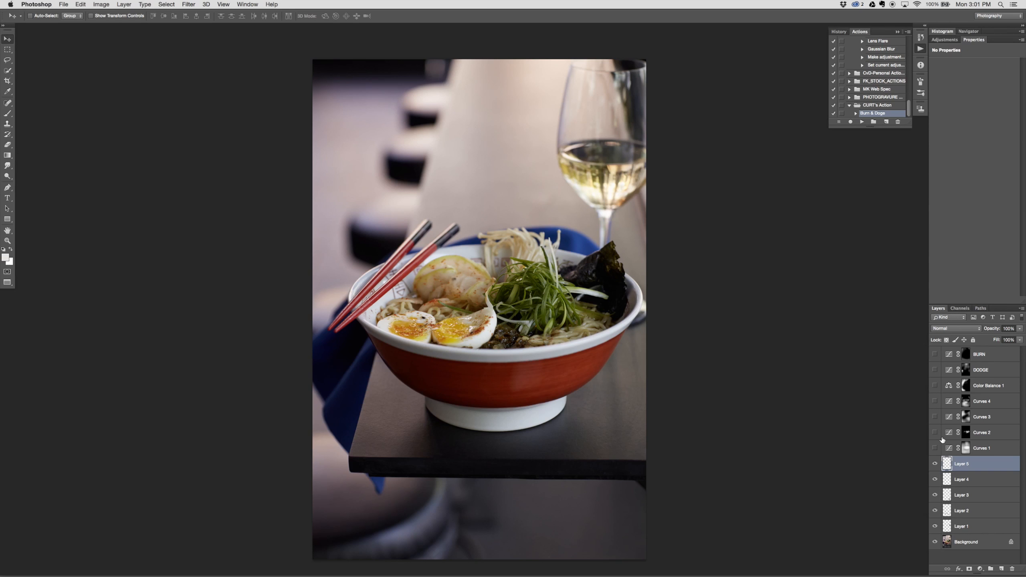
key("super+alt+shift+e")
left_click_drag(935, 448, 935, 354)
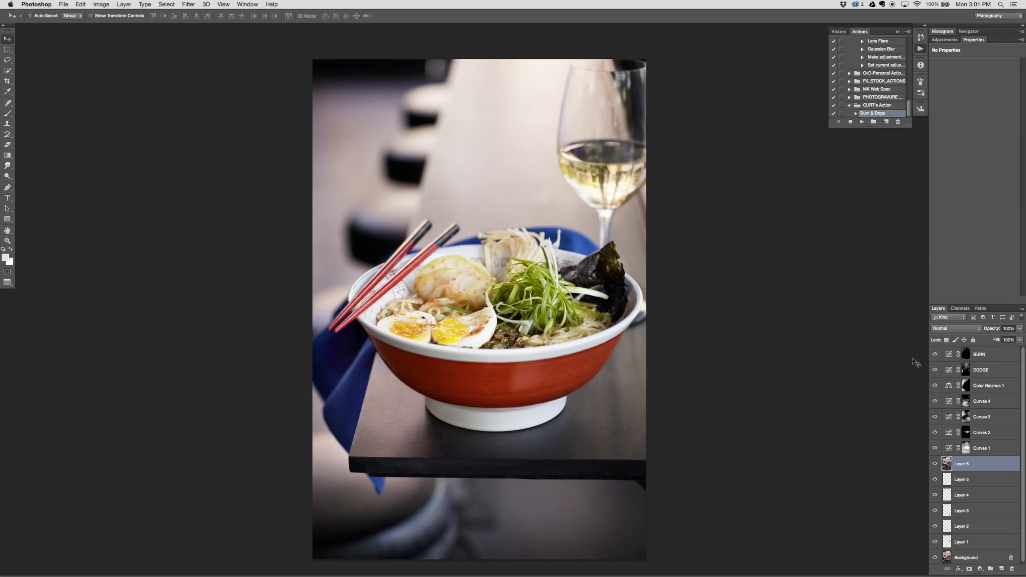
Apply Unsharp Mask to the merged layer with an amount of 20% and a radius of 40 pixels.
left_click(189, 5)
mouse_move(226, 146)
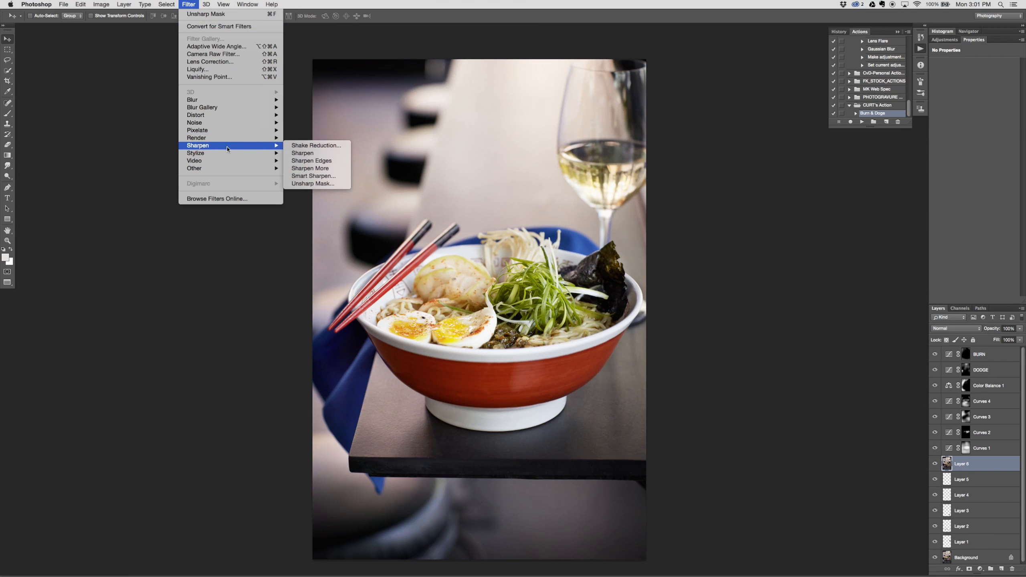
left_click(332, 183)
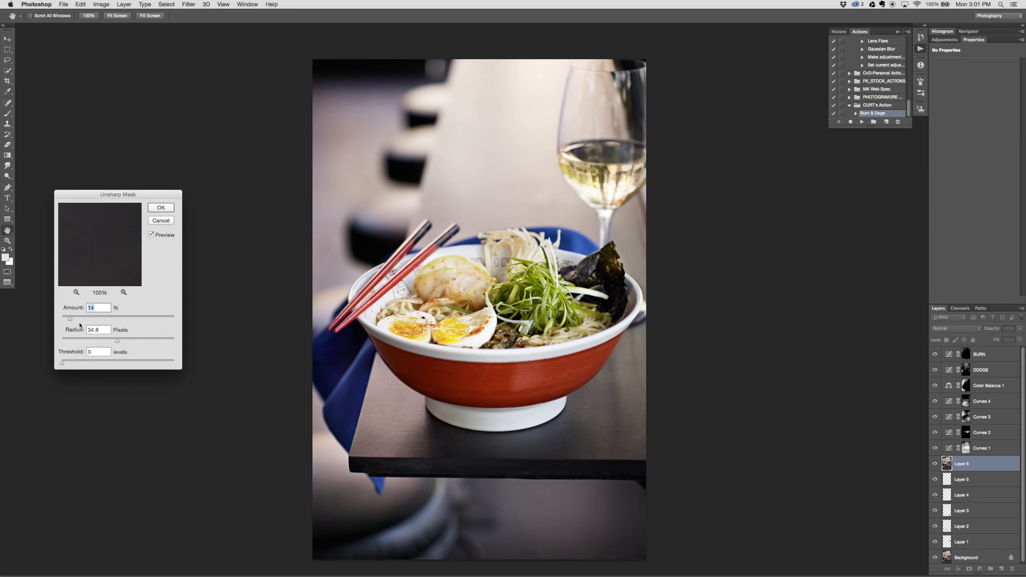
key("Tab")
type("4")
left_click(152, 235)
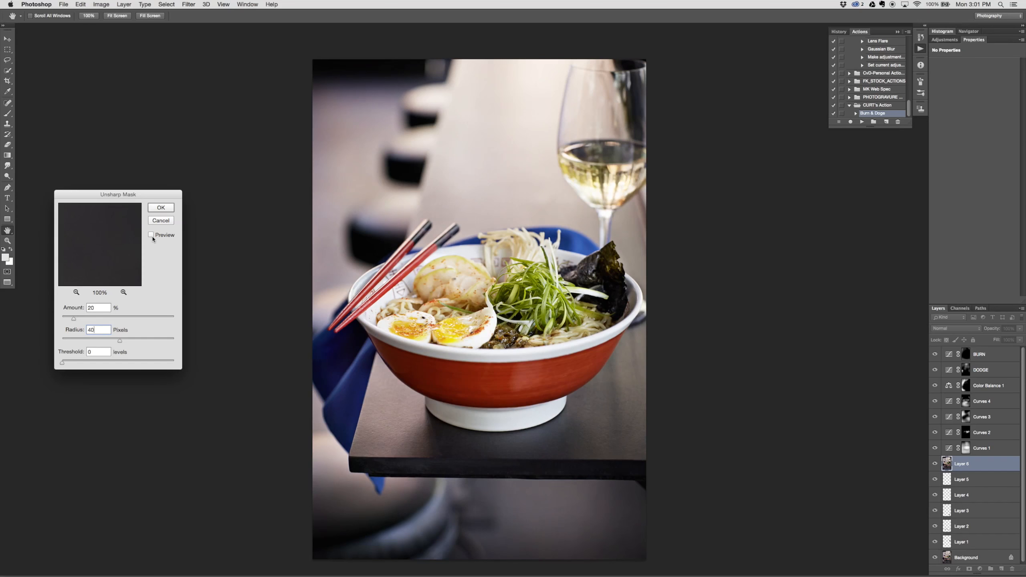
left_click(170, 209)
Rename the sharpened merged layer as 20/40 and add a black layer mask that hides it.
double_click(963, 464)
type("S")
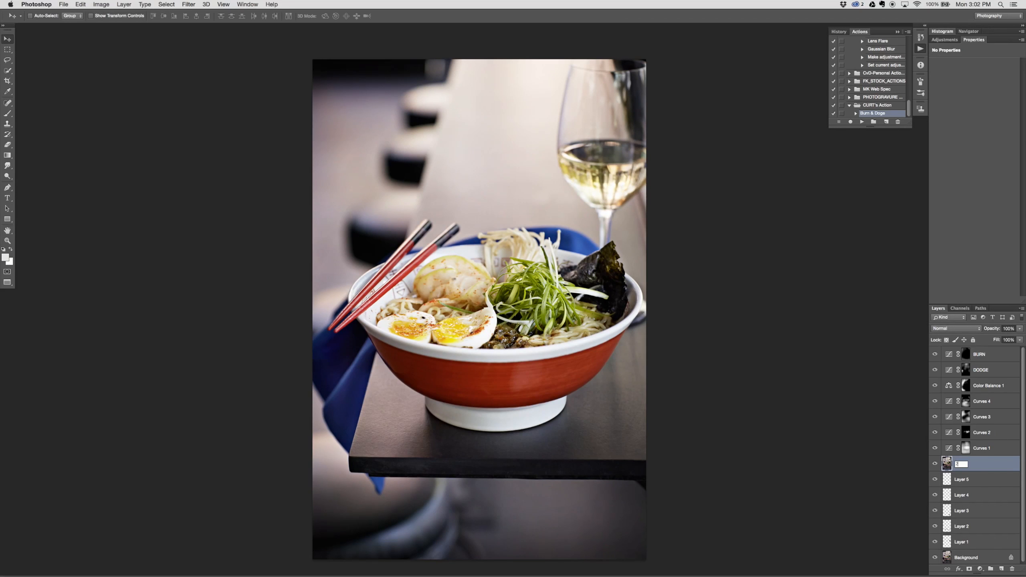
type("0/40")
key("Return")
left_click(970, 570, "alt")
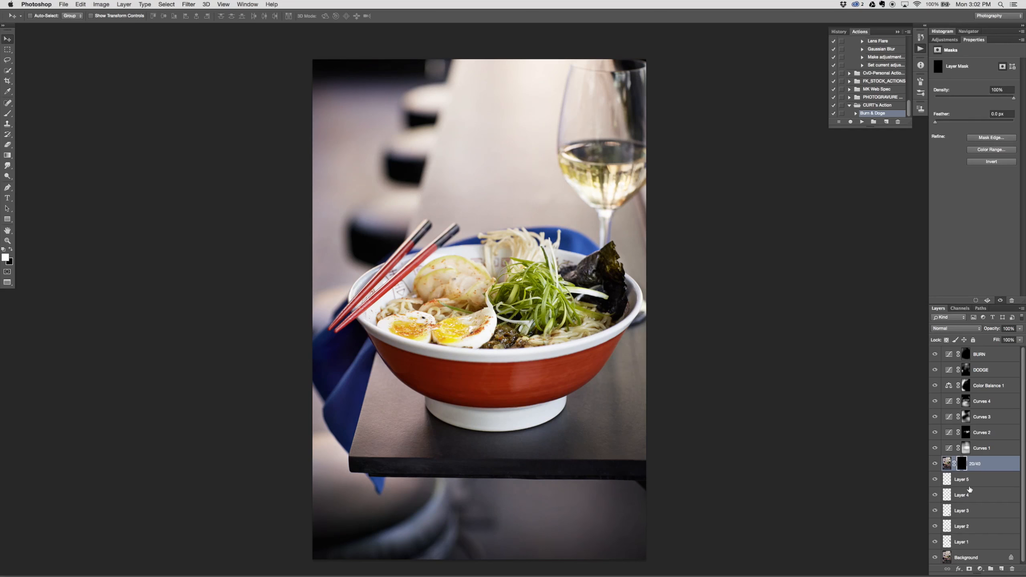
Reveal the sharpening across the ramen bowl by painting white on the 20/40 layer's mask with a large brush.
key("b")
key("bracketright")
key("4")
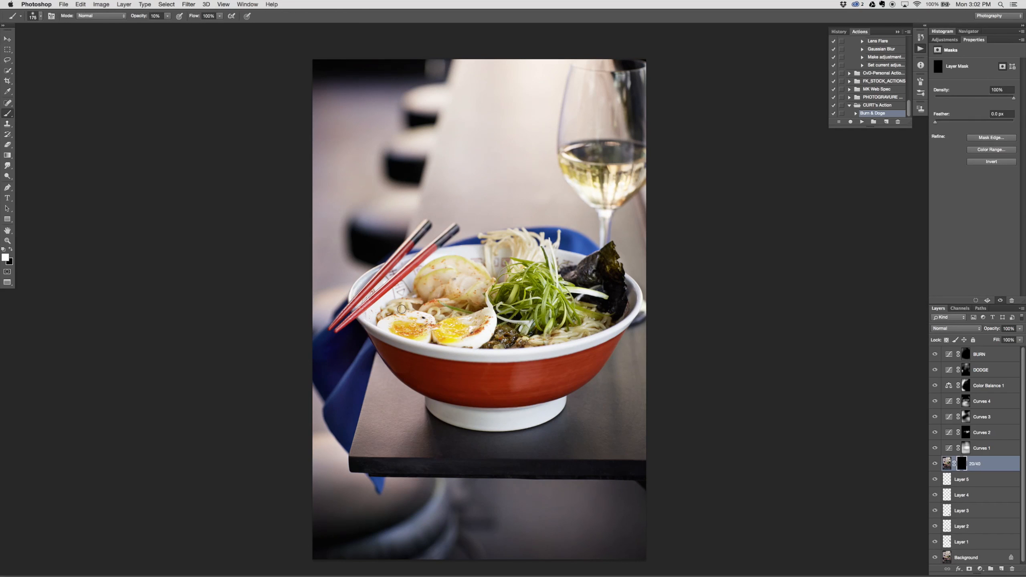
key("bracketright")
key("bracketright")
key("bracketright")
key("bracketright")
key("bracketright")
key("bracketright")
key("bracketright")
key("bracketright")
key("bracketright")
key("bracketright")
key("bracketright")
key("bracketright")
key("bracketright")
key("bracketright")
mouse_move(367, 303)
left_mouse_down()
mouse_move(561, 326)
mouse_move(498, 317)
left_mouse_up()
Paint more sharpening over the egg halves on the 20/40 mask with a smaller white brush at 50% opacity.
key("5")
scroll(509, 320, "up", 3)
key("bracketleft")
key("bracketleft")
key("bracketleft")
key("bracketleft")
key("bracketleft")
key("bracketleft")
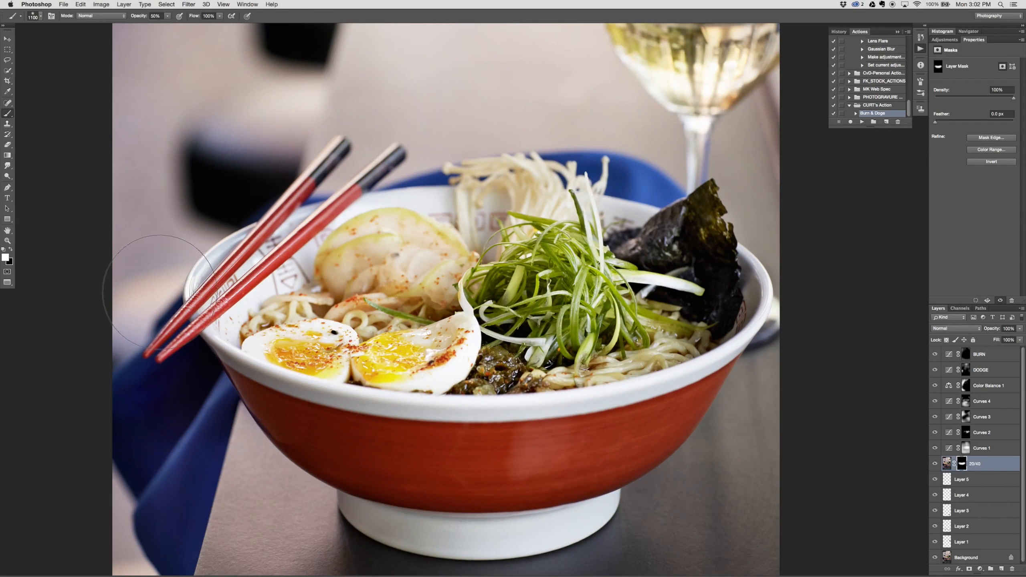
key("bracketleft")
key("bracketleft")
left_click_drag(351, 327, 439, 380)
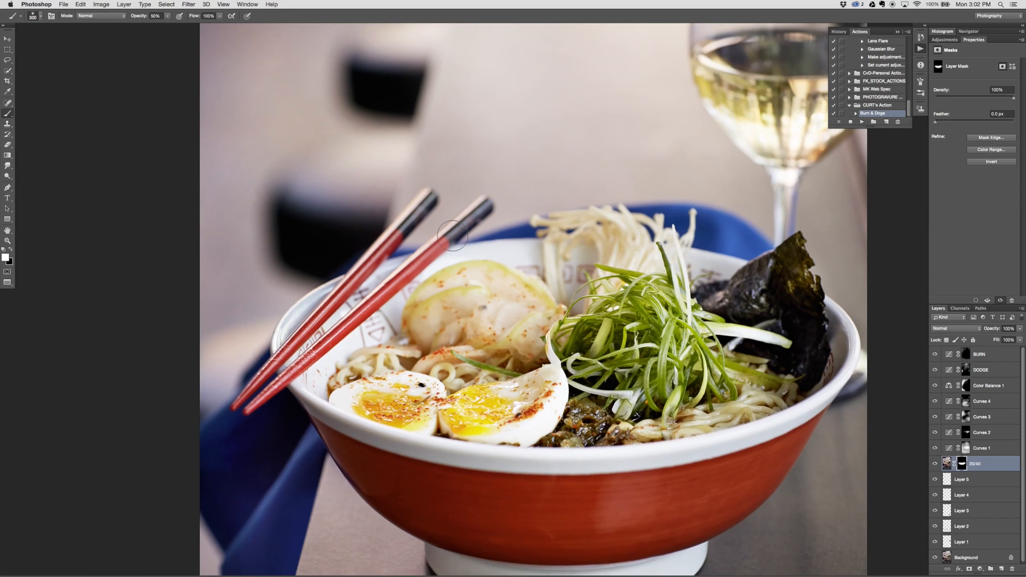
Brighten the red lengths of both chopsticks by painting on the DODGE mask with a small white brush at 40% opacity.
left_click(966, 370)
left_click(967, 355)
left_click(966, 369)
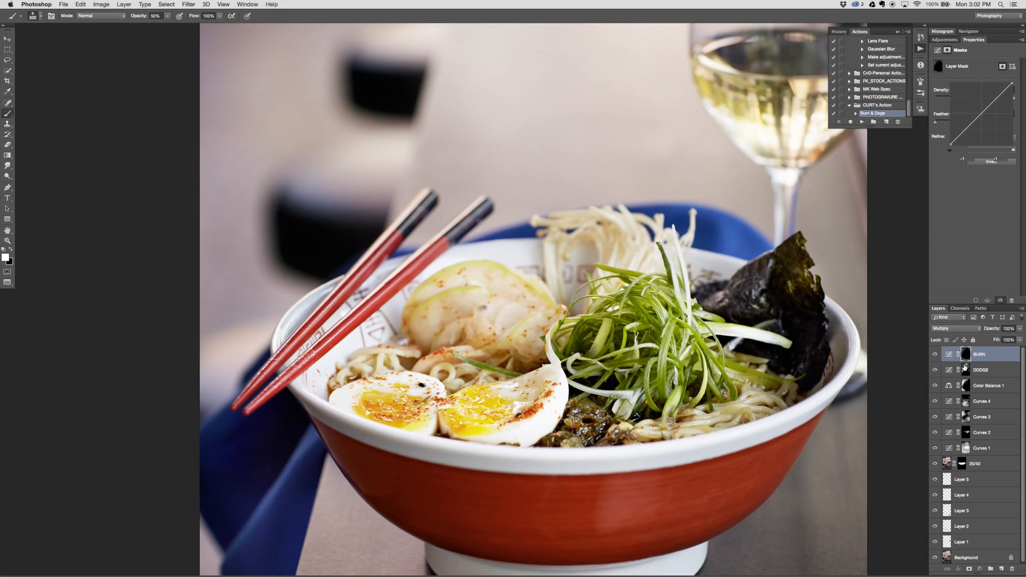
key("1")
key("bracketleft")
key("bracketleft")
key("bracketleft")
key("bracketleft")
key("bracketleft")
key("bracketleft")
key("bracketleft")
key("bracketleft")
key("bracketleft")
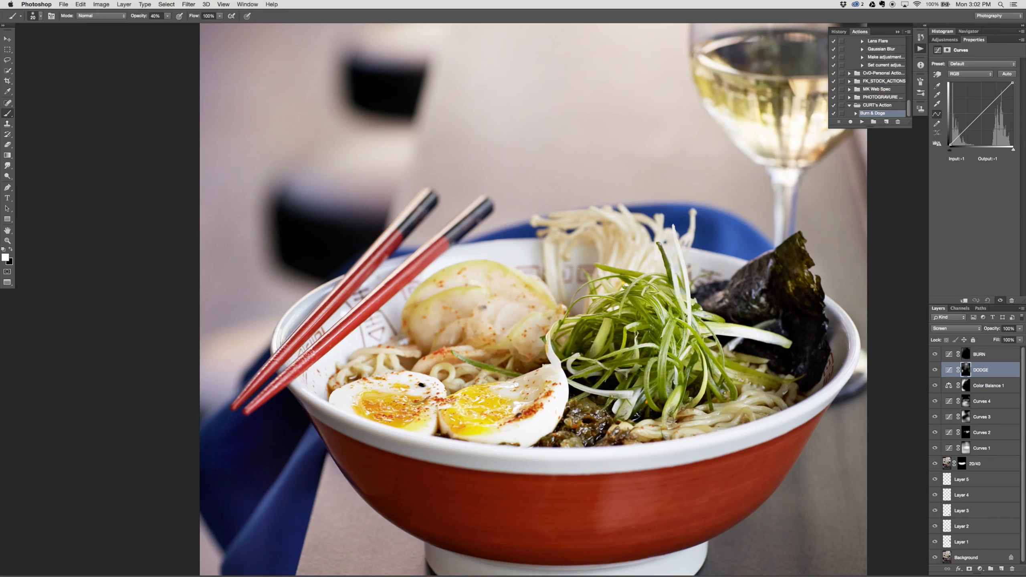
left_click_drag(247, 388, 275, 356)
left_click_drag(346, 328, 273, 374)
left_click_drag(250, 409, 306, 362)
left_click_drag(307, 331, 240, 401)
left_click_drag(335, 304, 388, 245)
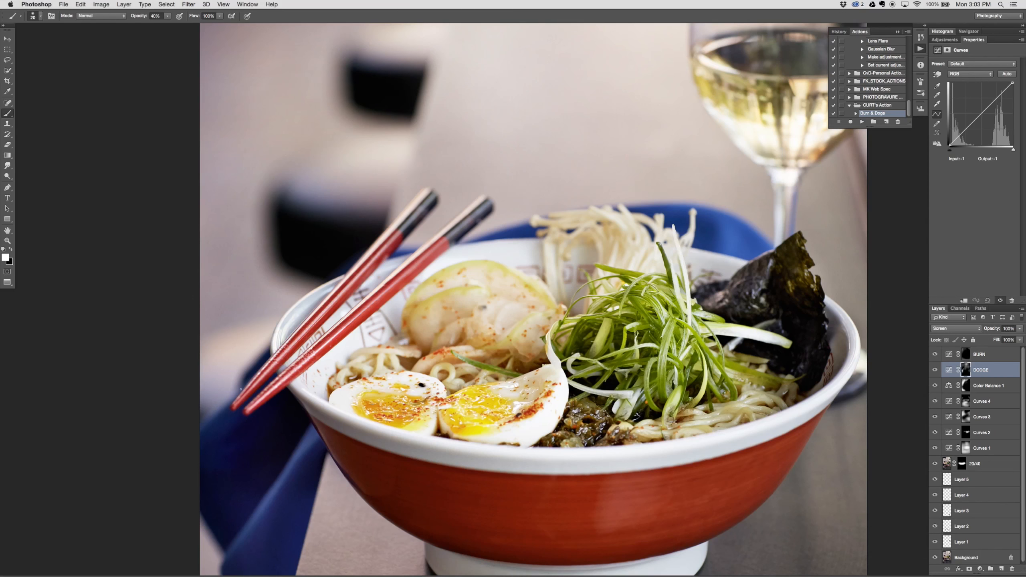
left_click_drag(350, 283, 366, 265)
key("v")
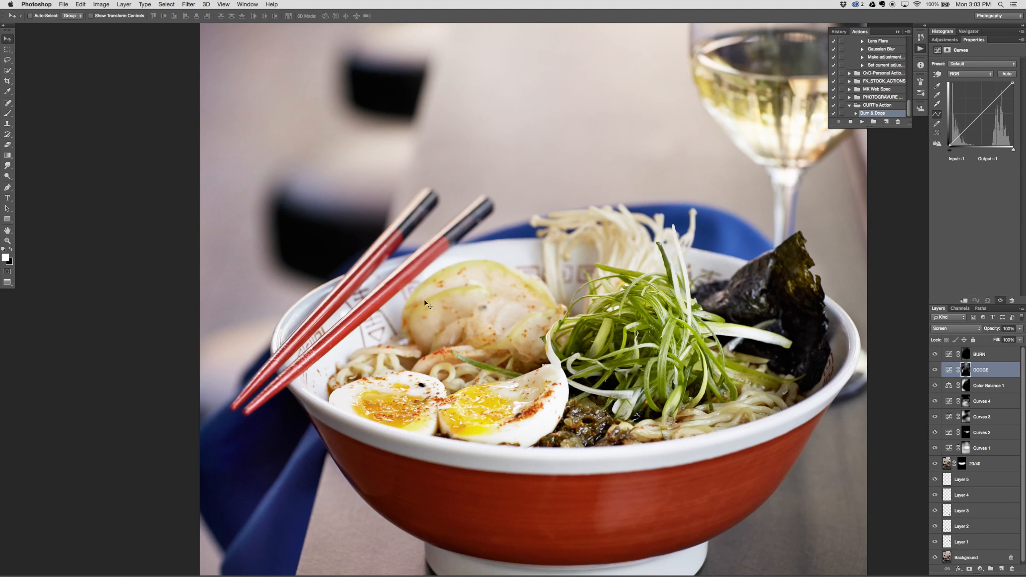
Dodge the upper ends of the chopsticks near their black tips on the DODGE mask.
key("b")
mouse_move(443, 242)
left_mouse_down()
mouse_move(487, 206)
mouse_move(444, 240)
mouse_move(430, 198)
mouse_move(405, 231)
left_mouse_up()
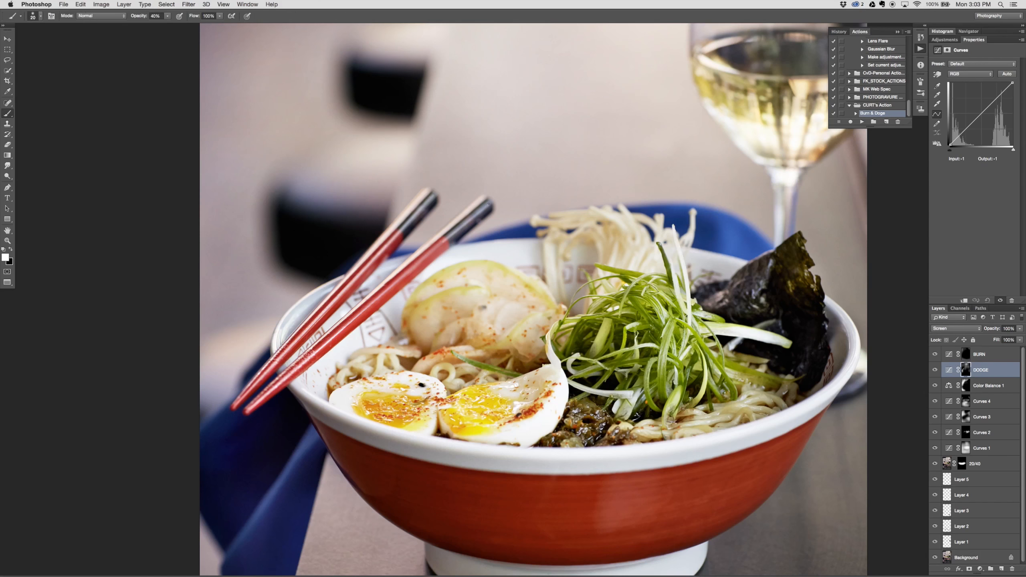
key("v")
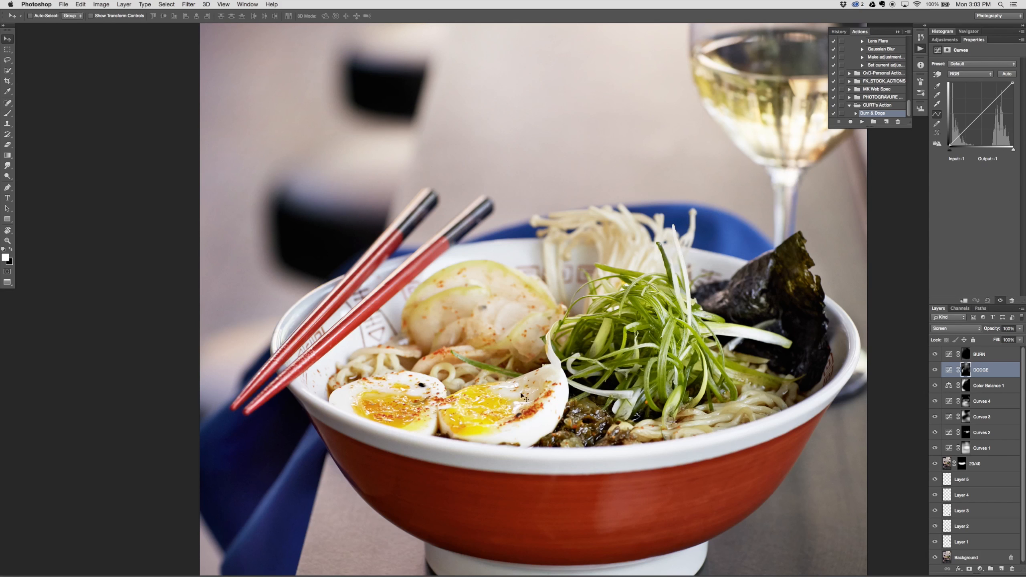
Fit the whole photo in view and compare the finished retouch with the Background layer alone, leaving all layers visible.
key("super+0")
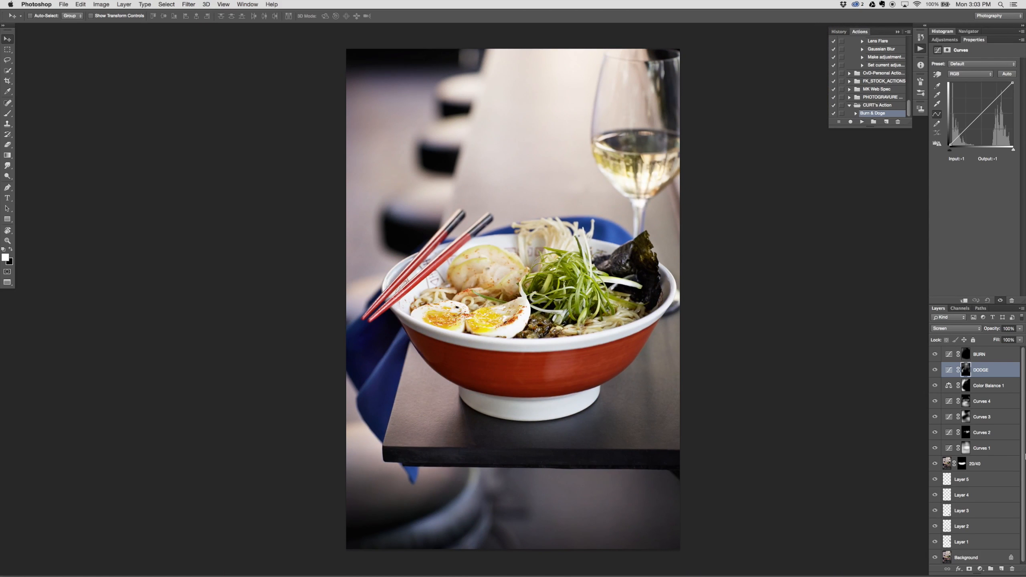
scroll(1025, 455, "down", 1)
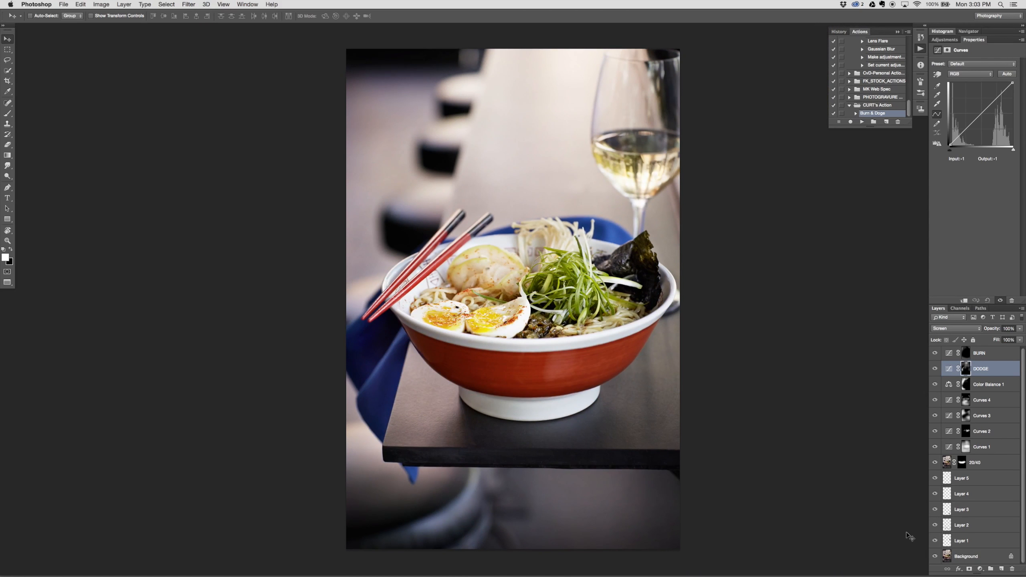
left_click(935, 558, "alt")
left_click(935, 559, "alt")
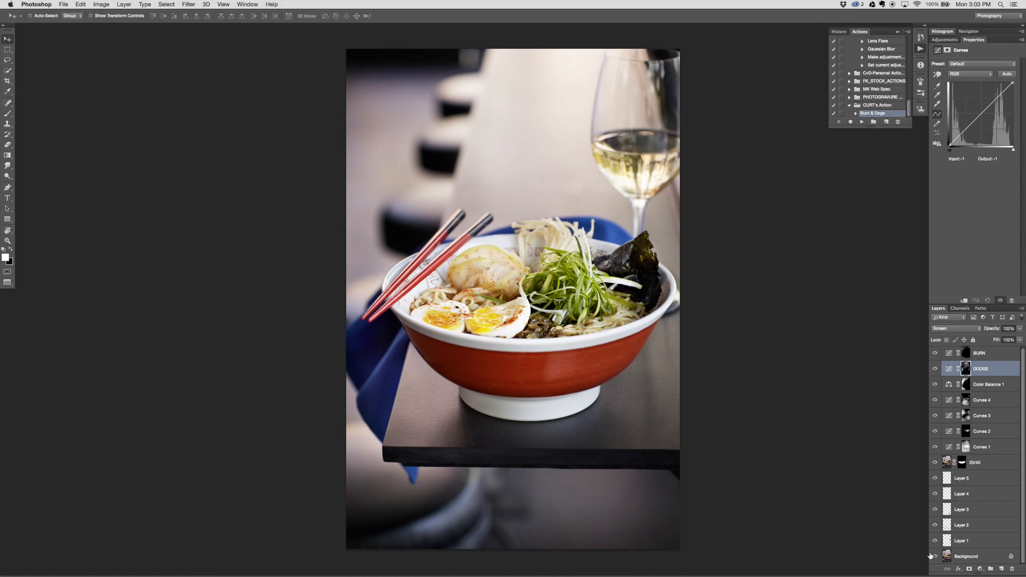